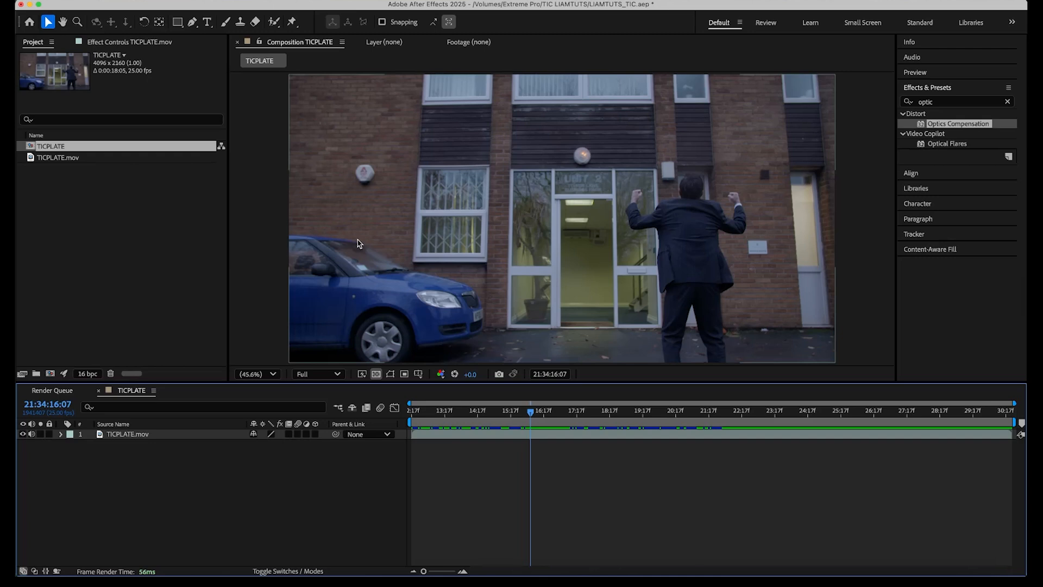
Move to frame 21:34:27:24 and queue that frame to be saved as a still file.
drag(531, 412, 917, 422)
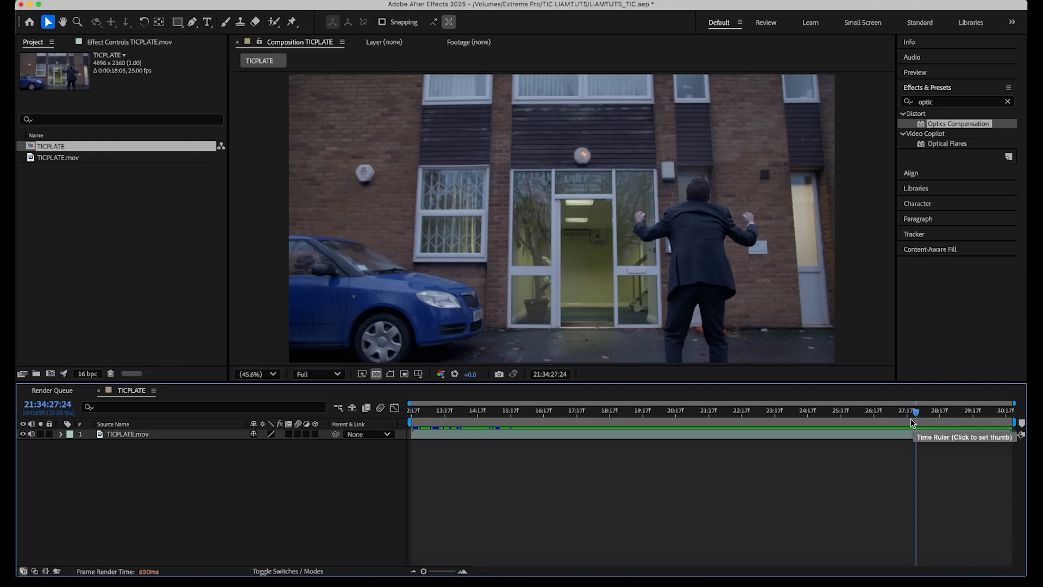
click(188, 4)
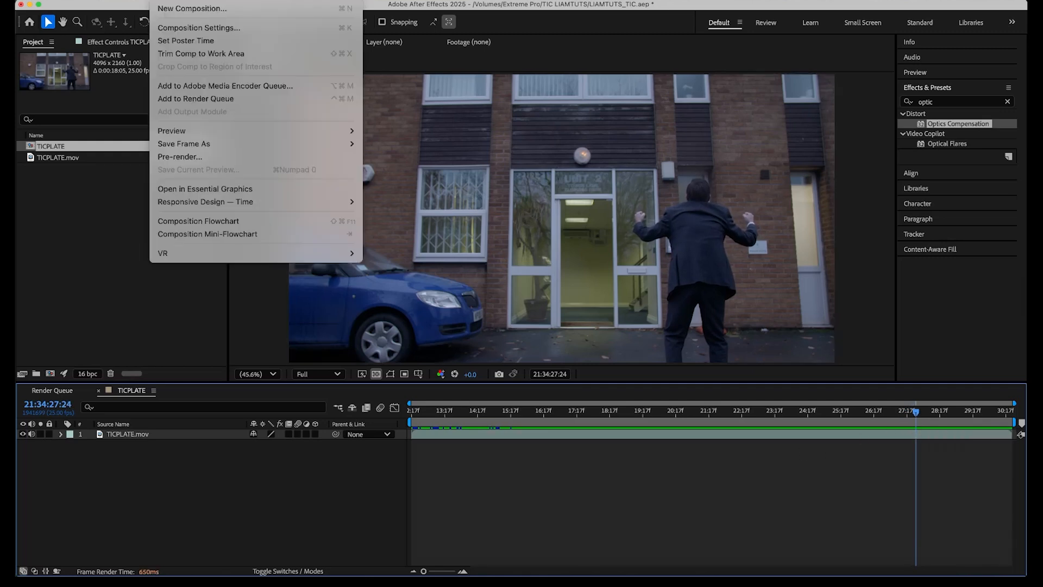
mouse_move(269, 148)
click(385, 144)
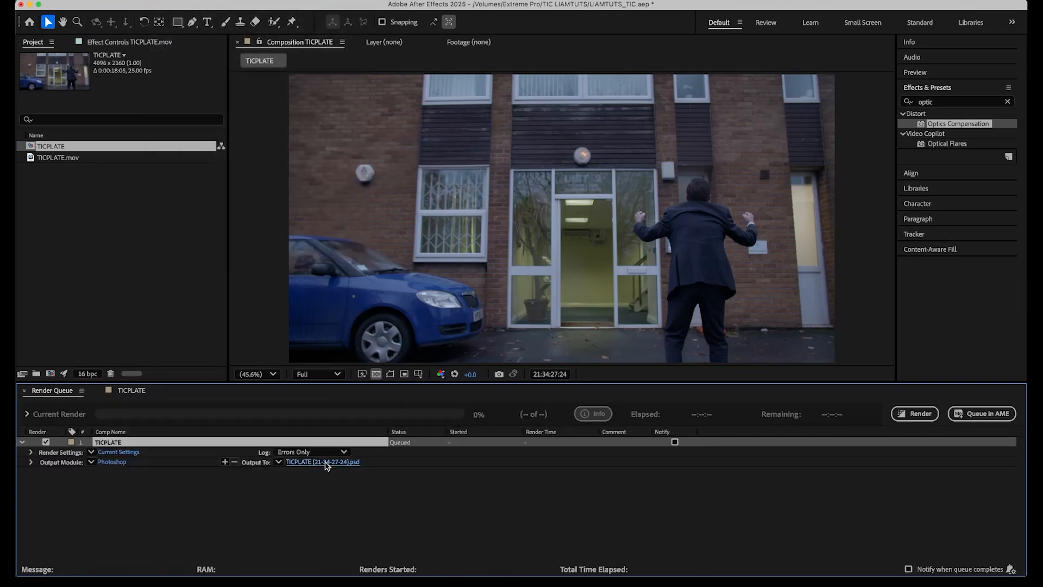
Name the output file Plate and render the frame as a Photoshop document.
click(325, 462)
text(Plate)
key(Return)
click(925, 417)
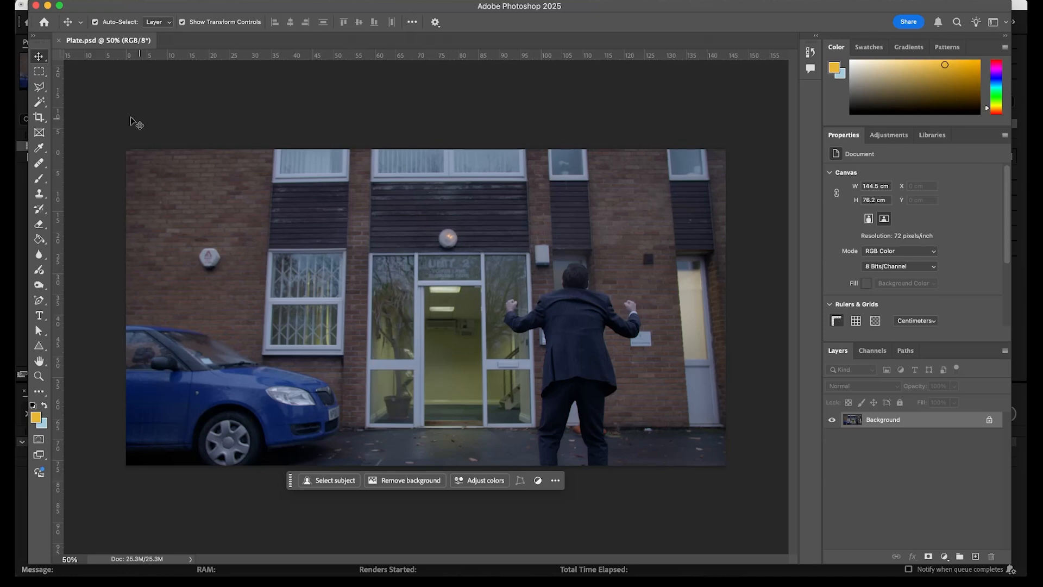
Lasso-select the blue car and Generative Fill it with the prompt "remove car".
click(40, 88)
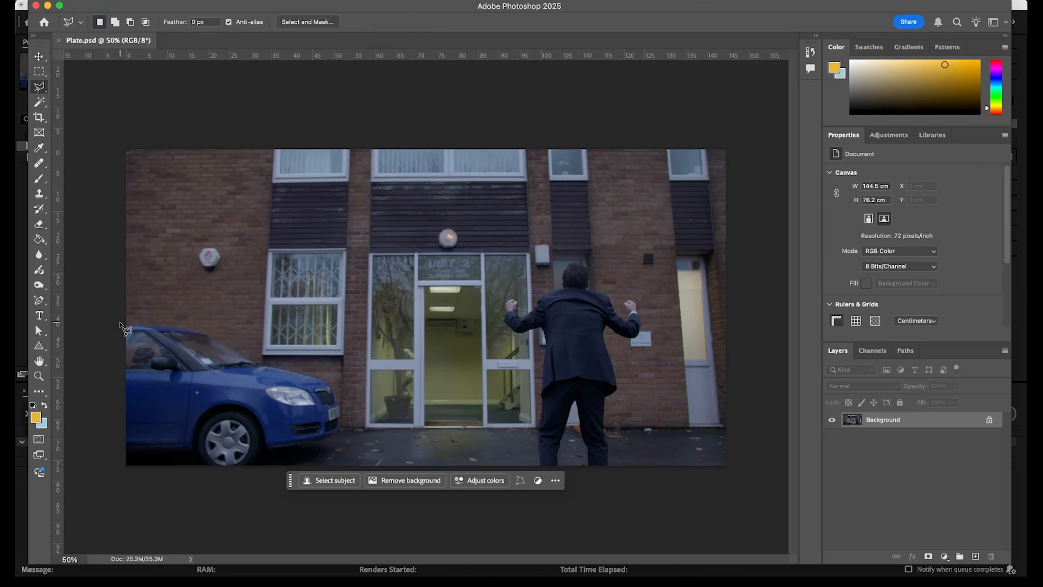
click(119, 322)
mouse_move(146, 323)
mouse_down()
mouse_move(198, 326)
mouse_move(266, 364)
mouse_move(328, 376)
mouse_move(347, 404)
mouse_move(342, 458)
mouse_move(302, 474)
mouse_move(115, 472)
mouse_move(121, 322)
mouse_up()
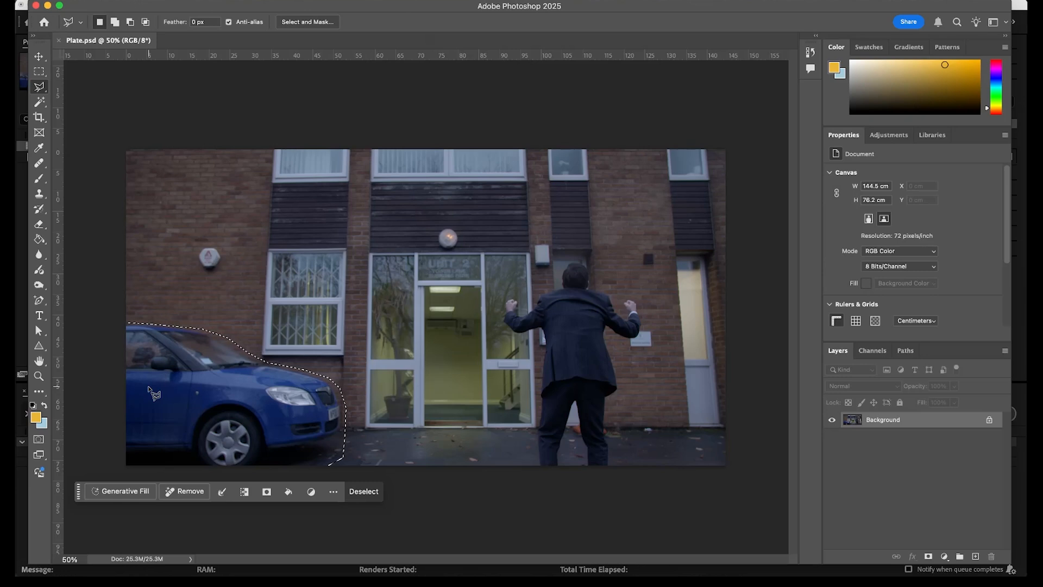
click(134, 494)
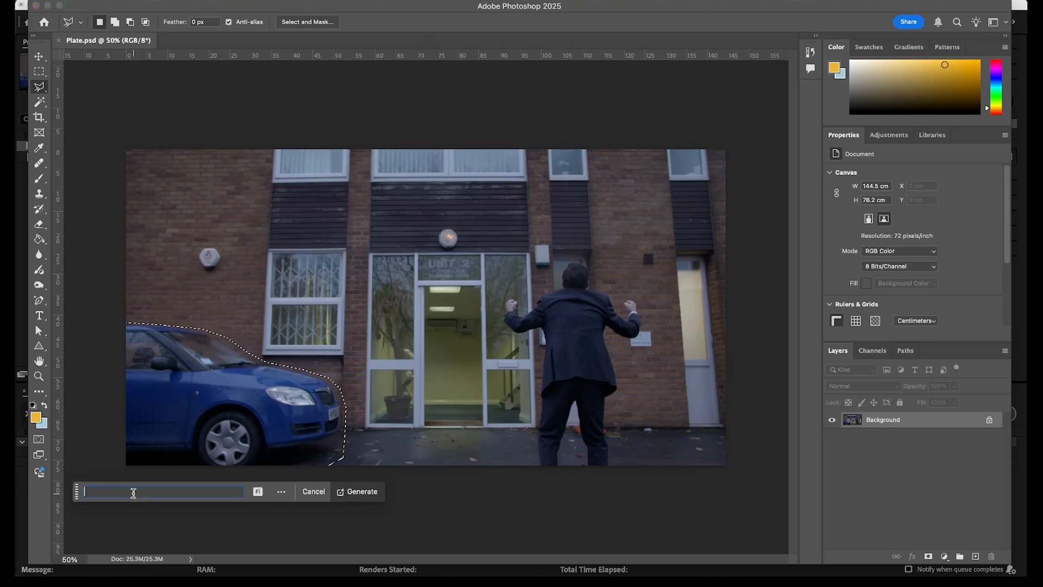
text(remove car)
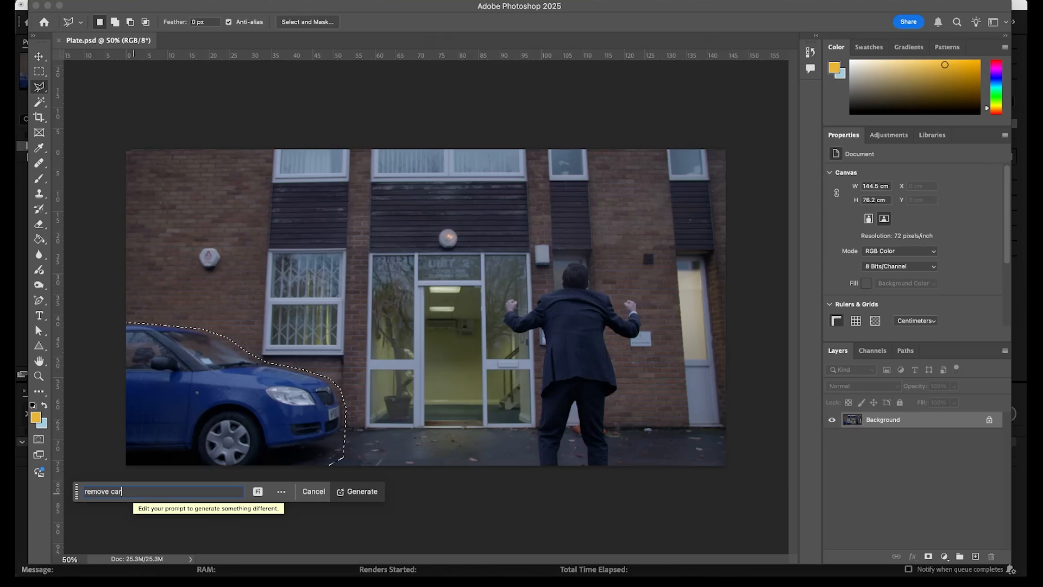
key(Return)
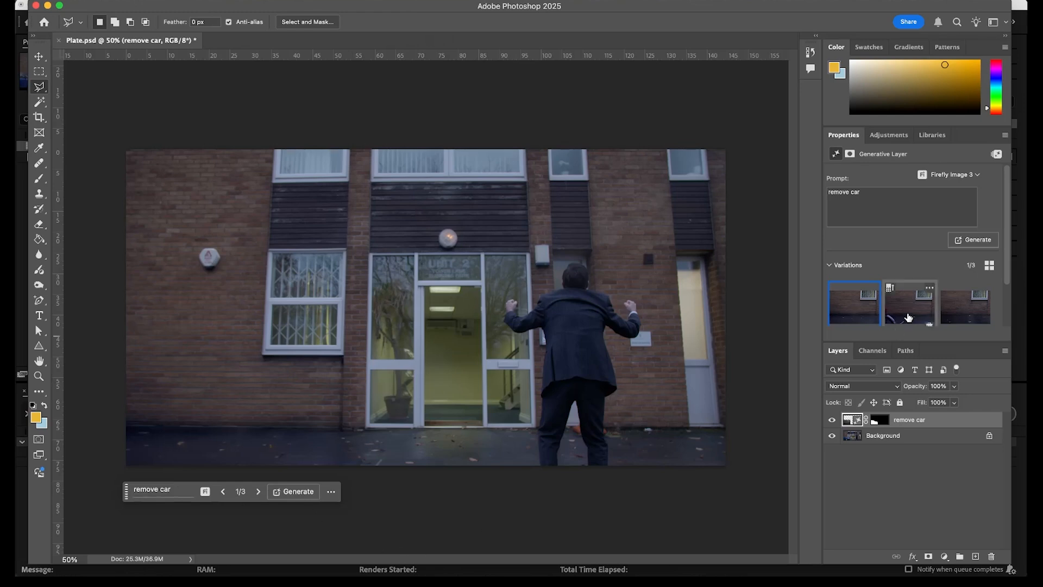
Compare the three generated variations for the car removal, keeping the first.
click(908, 318)
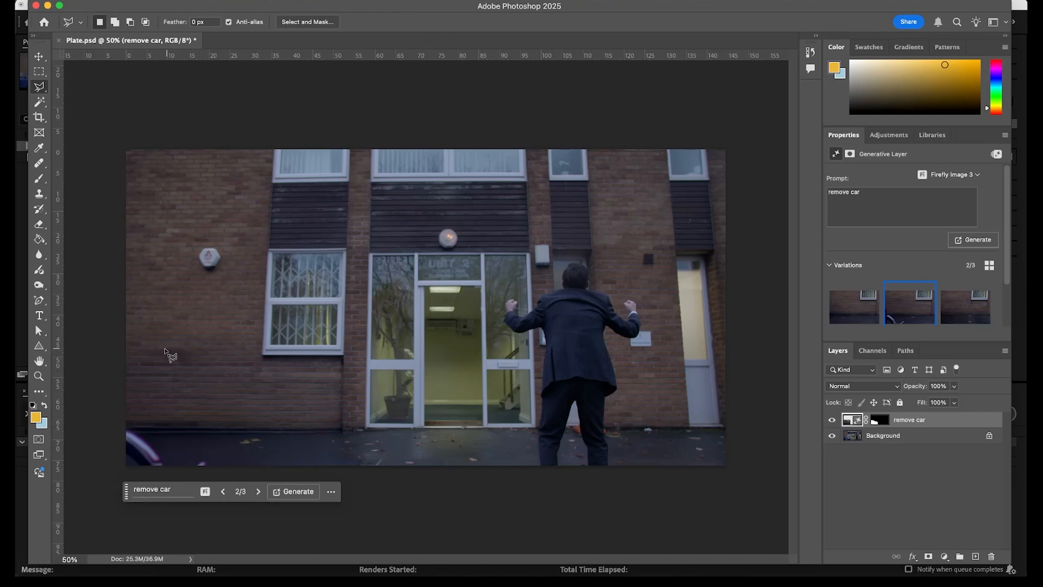
click(960, 314)
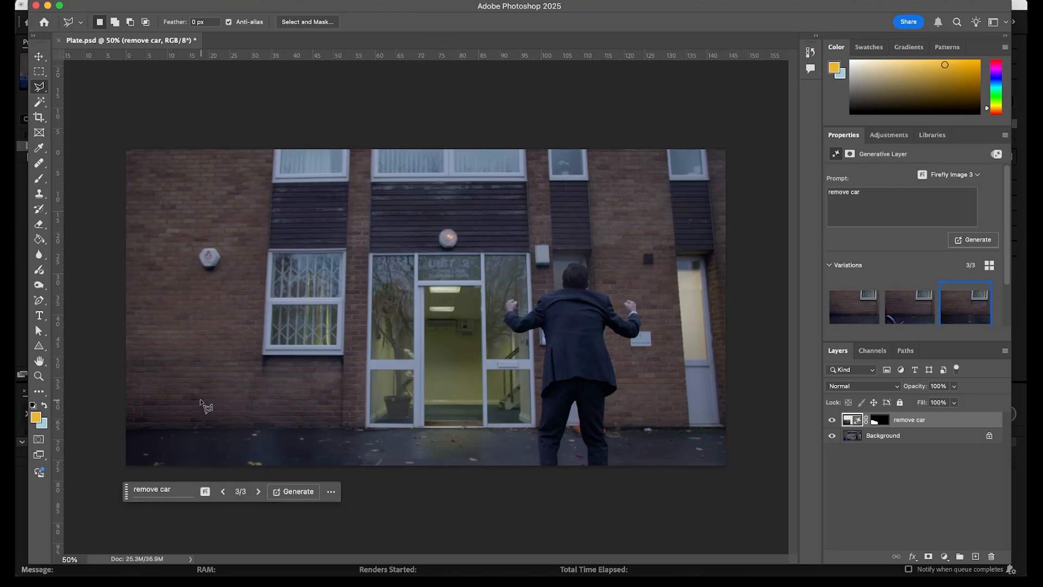
click(848, 318)
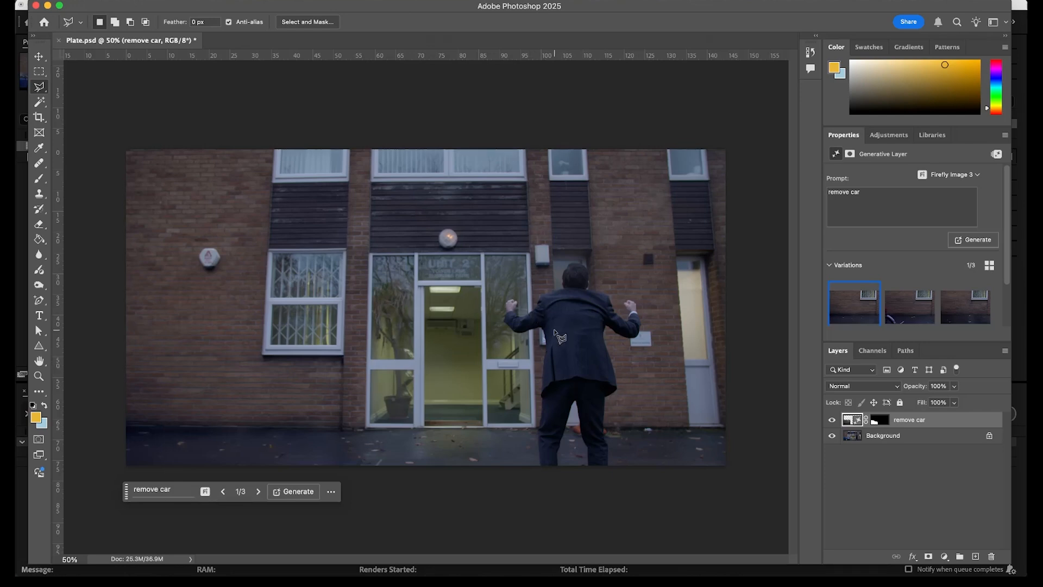
Lasso-select the man and Generative Fill the selection with the prompt "remove man".
scroll(554, 330, up, 4)
scroll(557, 337, up, 2)
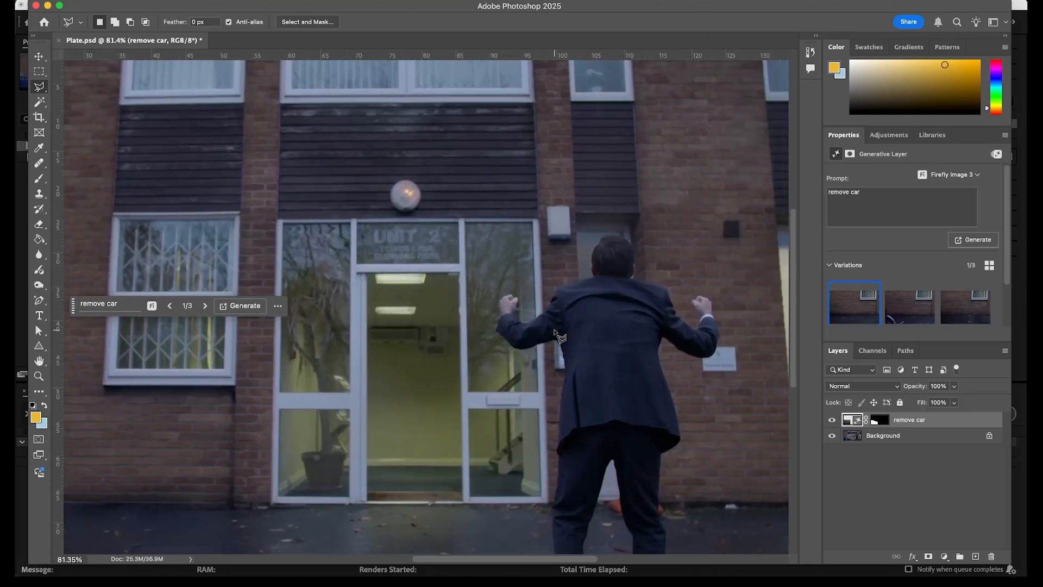
mouse_move(518, 316)
mouse_down()
mouse_move(546, 311)
mouse_move(553, 285)
mouse_move(589, 276)
mouse_move(599, 237)
mouse_up()
mouse_move(611, 234)
mouse_down()
mouse_move(633, 234)
mouse_move(640, 273)
mouse_move(671, 289)
mouse_move(691, 323)
mouse_move(692, 294)
mouse_move(713, 300)
mouse_move(721, 326)
mouse_move(712, 359)
mouse_move(666, 344)
mouse_move(662, 354)
mouse_move(686, 439)
mouse_move(663, 474)
mouse_move(670, 528)
mouse_move(630, 510)
mouse_move(612, 418)
mouse_move(587, 521)
mouse_move(555, 526)
mouse_move(555, 301)
mouse_move(510, 307)
mouse_move(492, 280)
mouse_move(505, 248)
mouse_move(524, 265)
mouse_up()
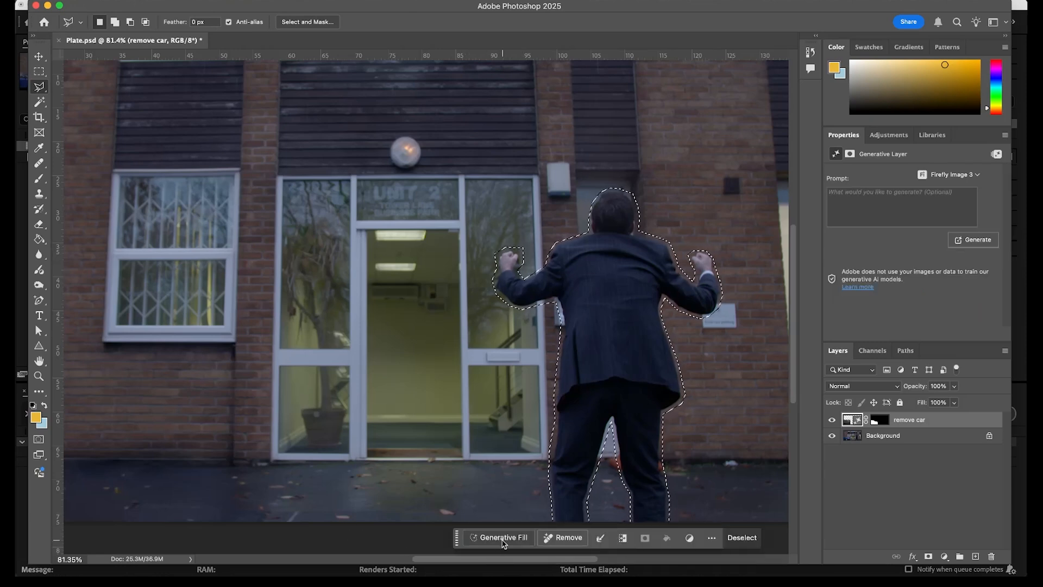
click(503, 538)
text(remove man)
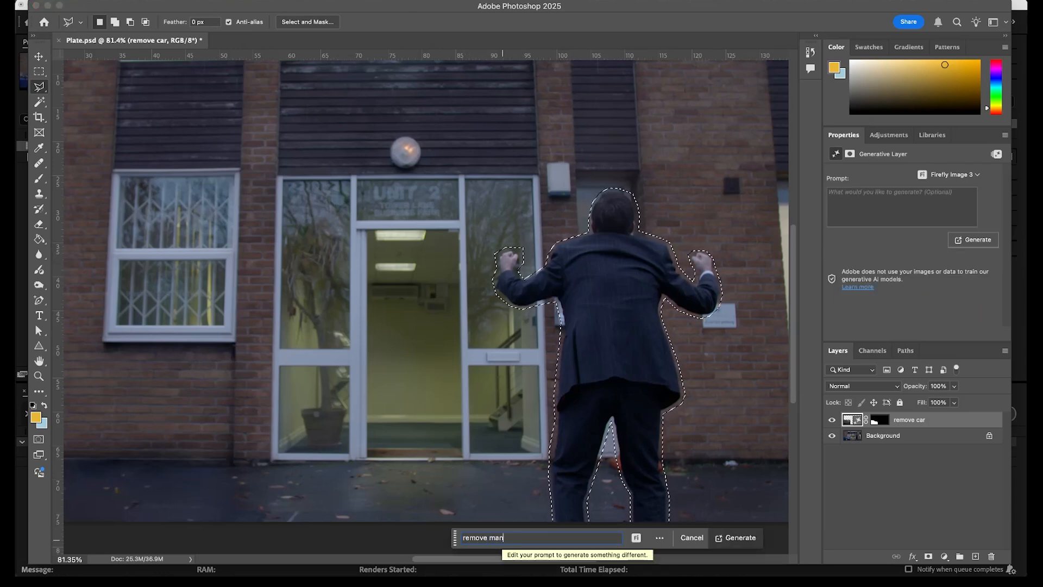
key(Return)
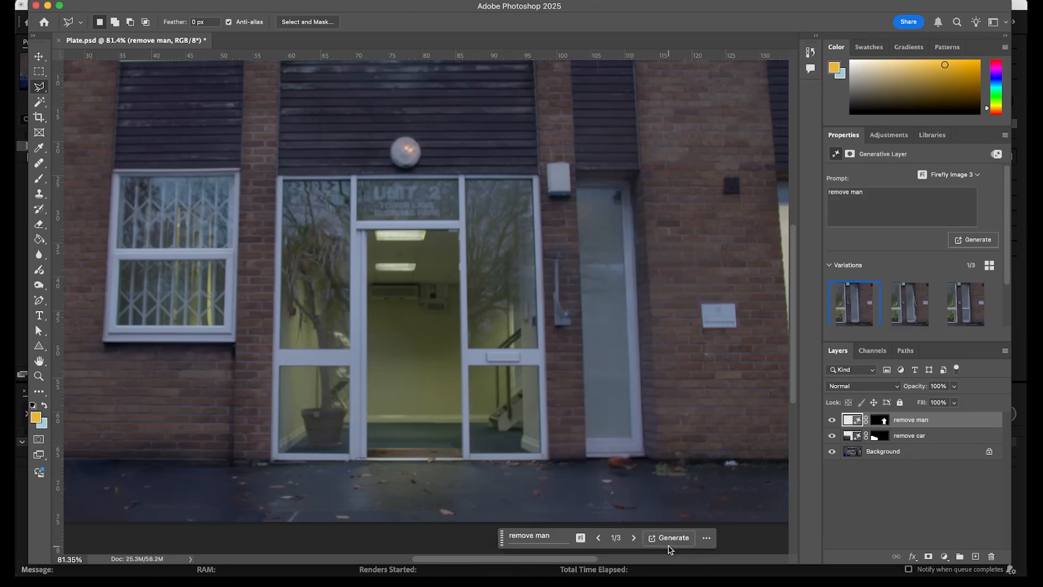
Compare the generated variations for the man removal, keeping the first.
click(916, 310)
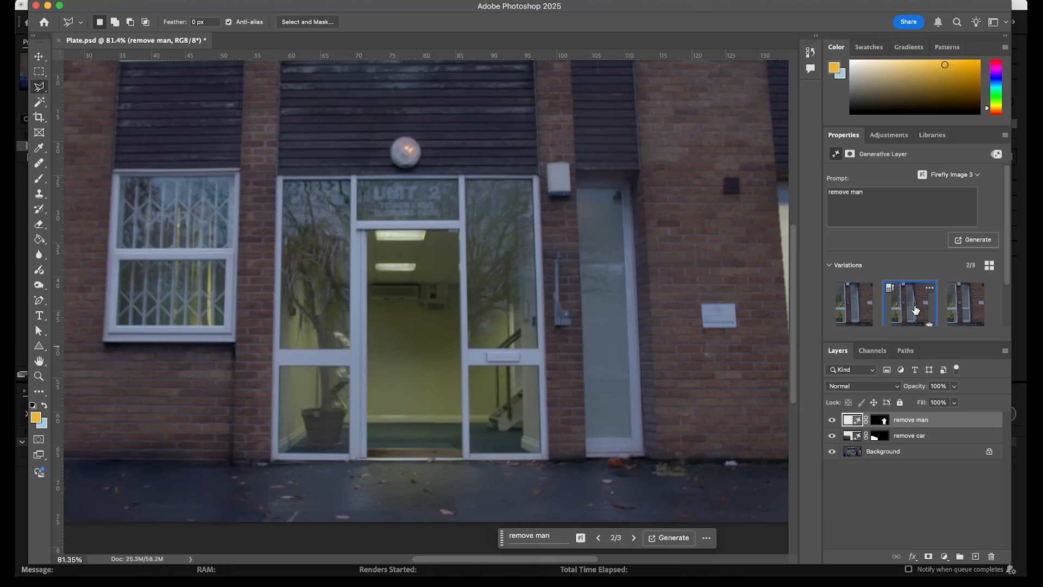
click(863, 311)
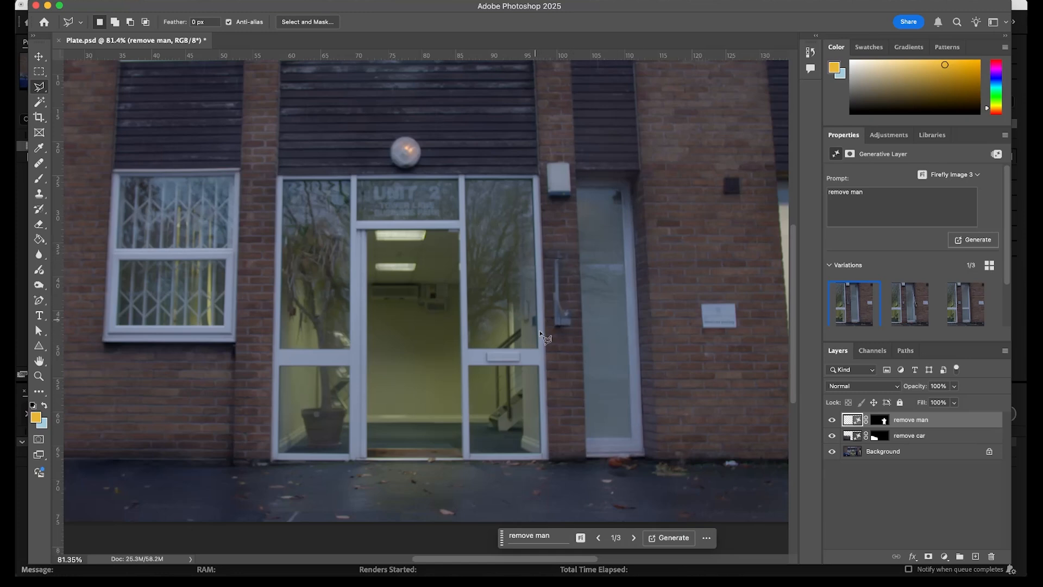
scroll(625, 439, down, 3)
scroll(625, 439, up, 1)
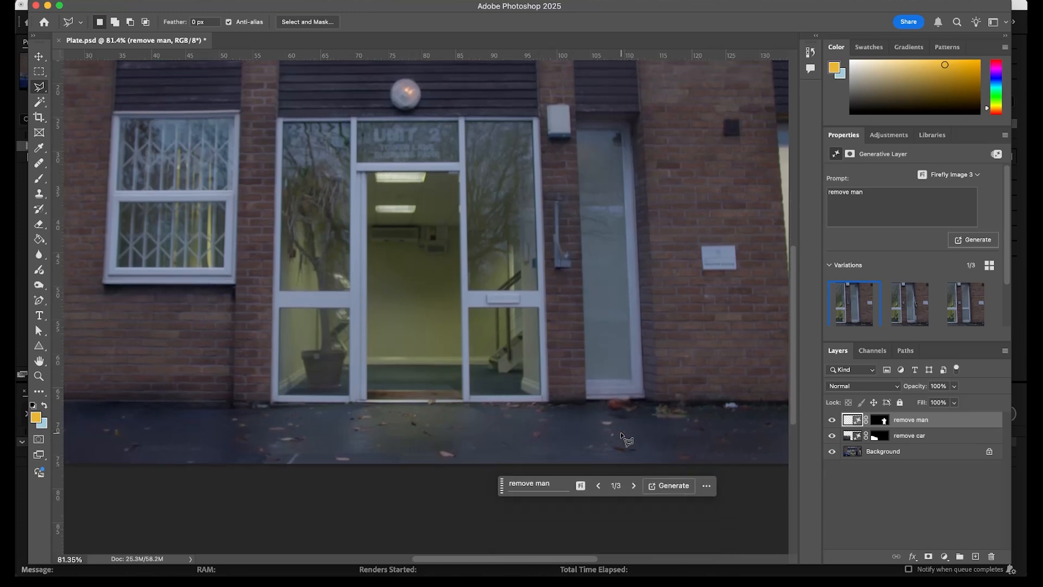
scroll(607, 426, up, 1)
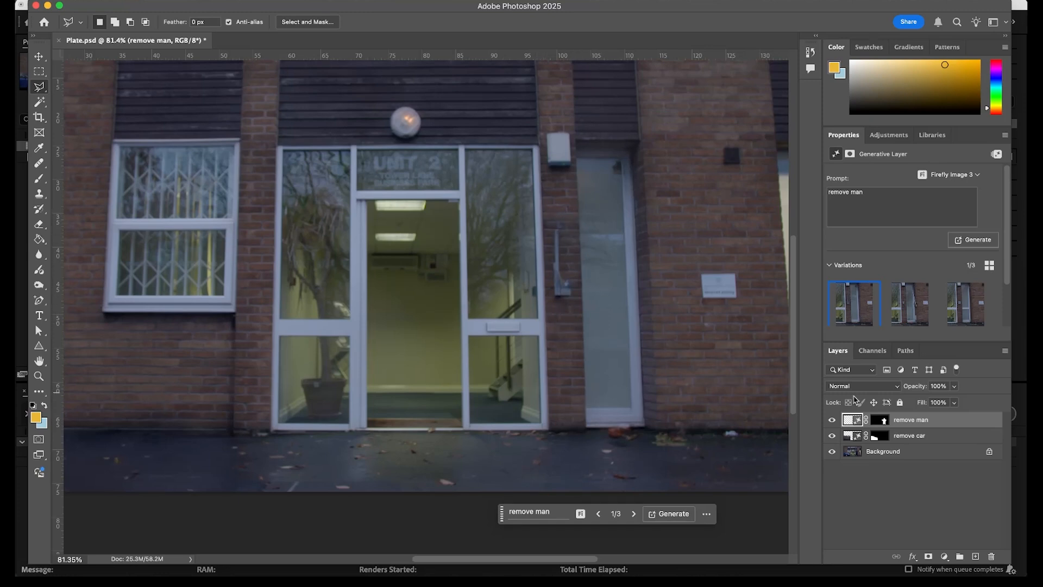
Toggle the remove man layer's visibility repeatedly to compare the plate before and after.
click(831, 421)
click(832, 421)
click(831, 421)
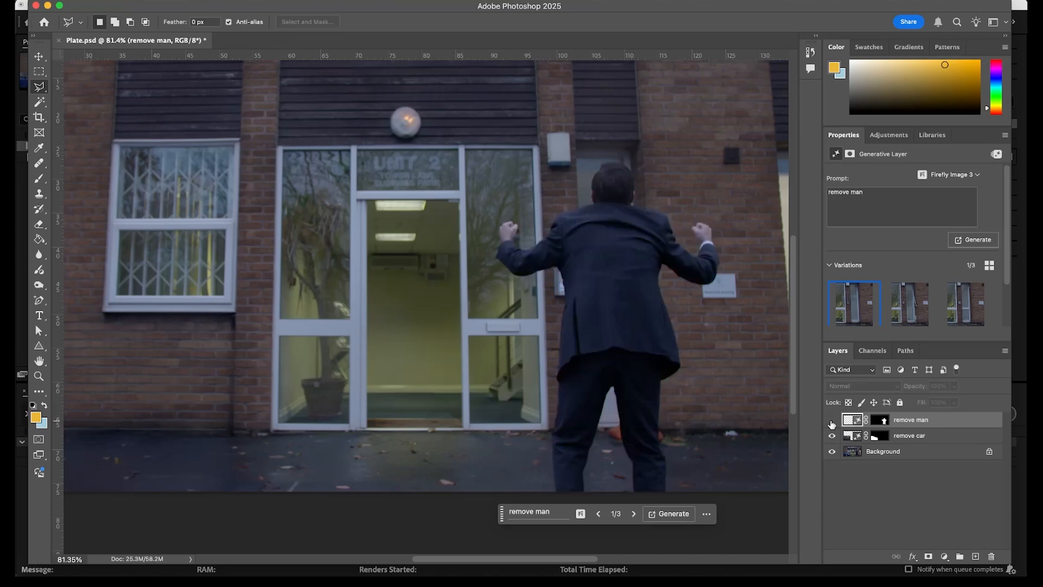
click(832, 421)
click(832, 421)
click(832, 421)
click(832, 420)
click(832, 422)
click(833, 421)
scroll(359, 409, left, 5)
scroll(359, 409, right, 5)
click(832, 420)
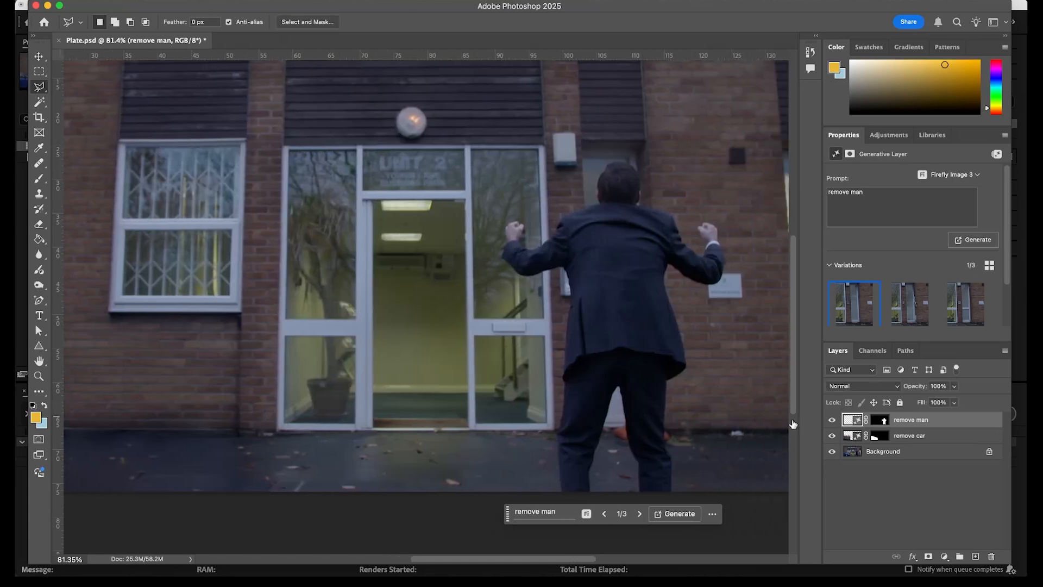
Lasso-select the grey wall fitting beside the door and Generative Fill it with "remove grey object".
scroll(498, 406, down, 2)
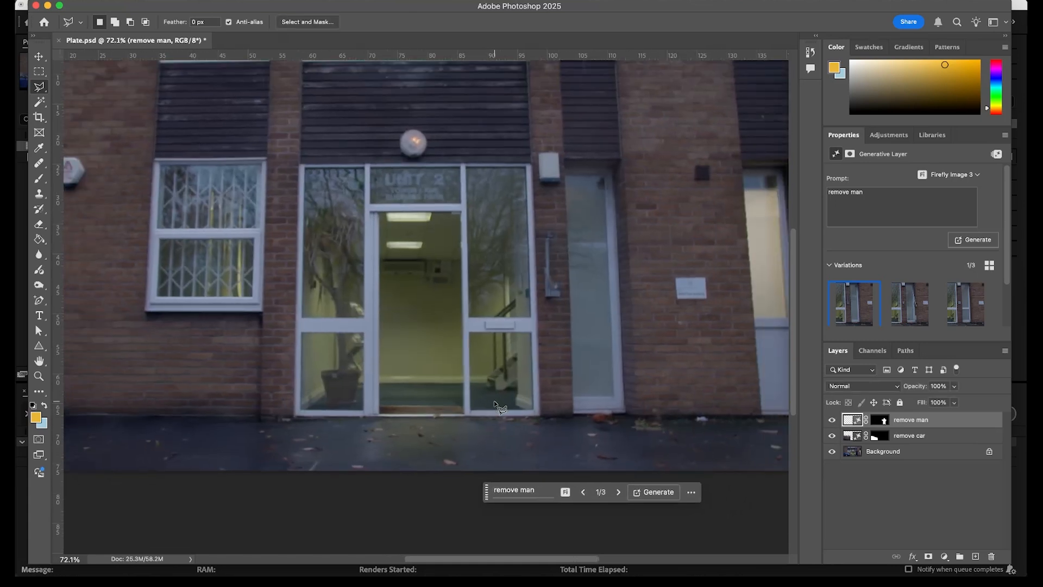
scroll(499, 406, up, 2)
click(890, 484)
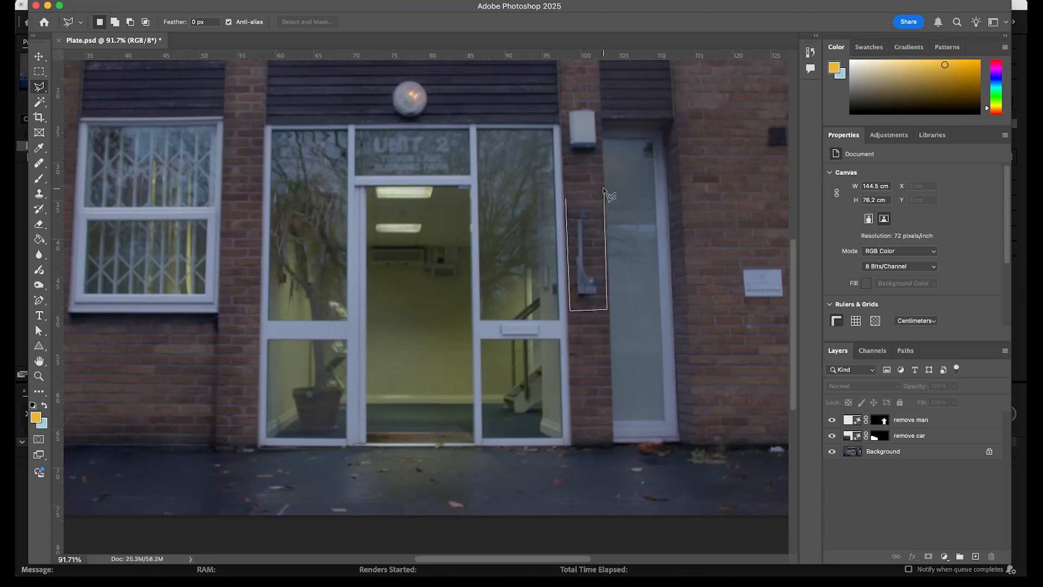
click(605, 191)
click(488, 326)
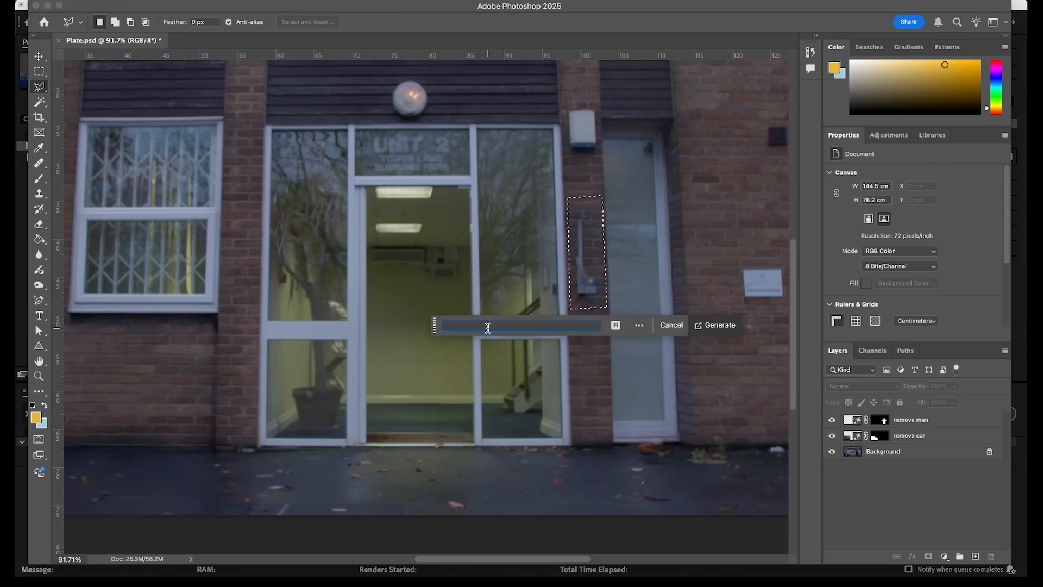
text(remove grey object)
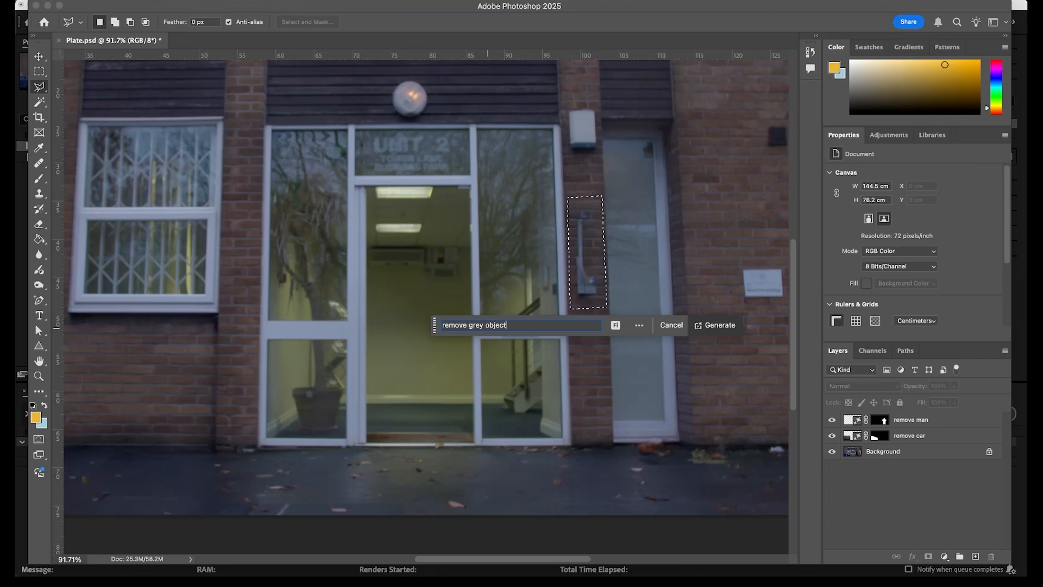
key(Return)
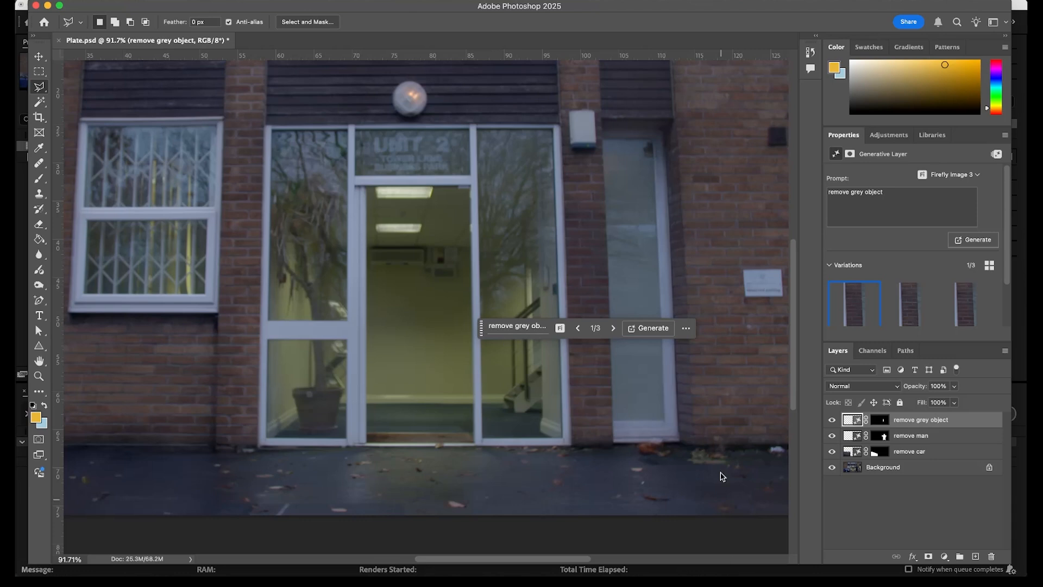
Switch the grey object removal to its second generated variation.
click(613, 328)
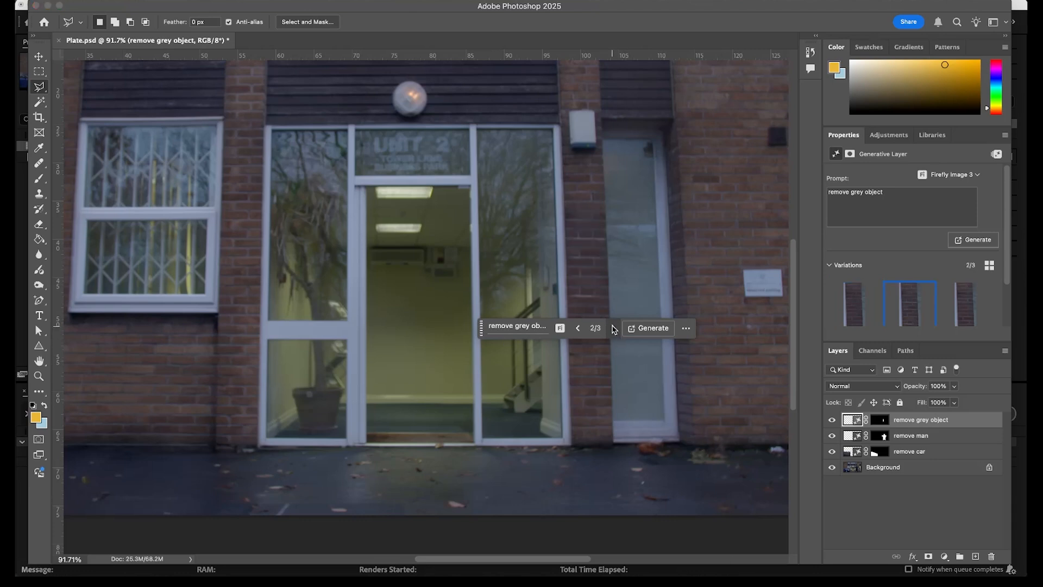
click(614, 328)
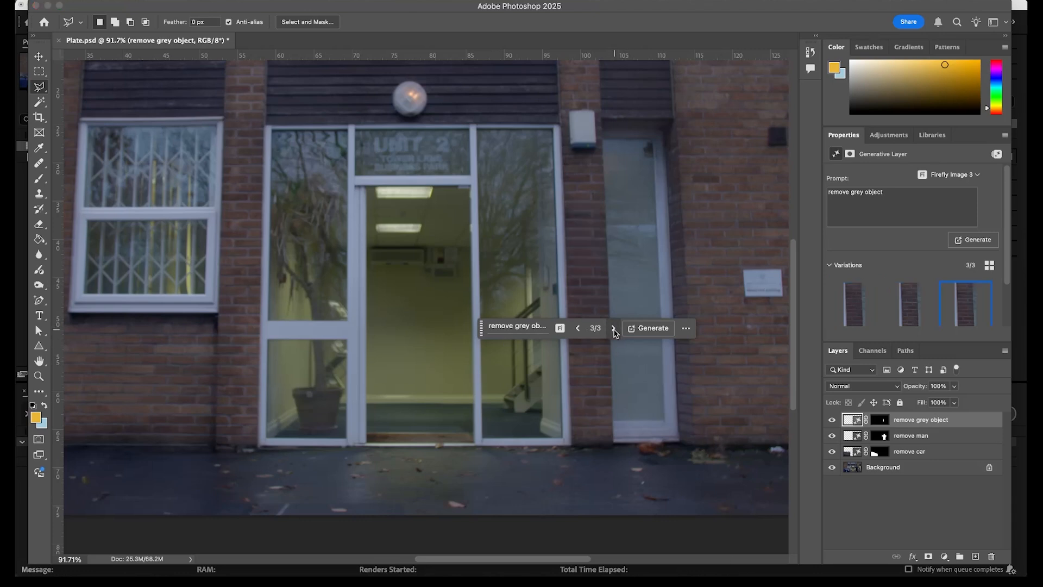
click(578, 328)
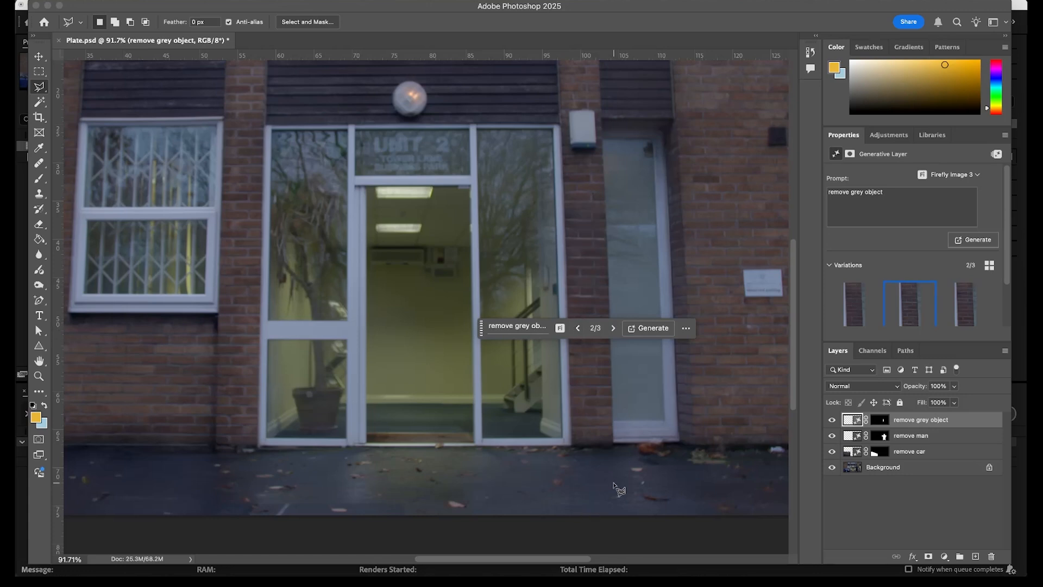
click(686, 329)
key(Escape)
drag(481, 328, 468, 432)
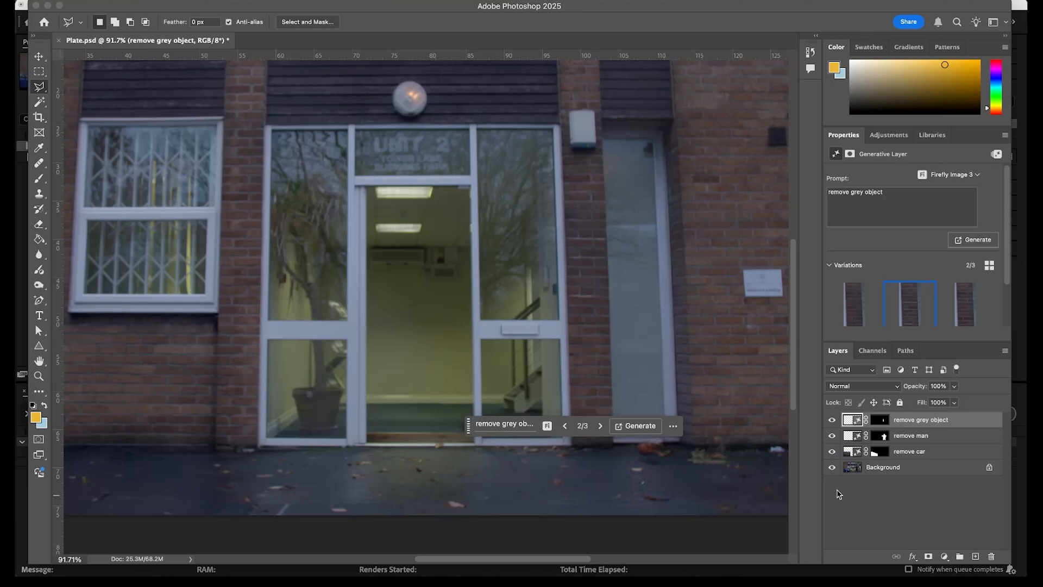
Lasso-select the blank brick wall at the left of the building and Generative Fill it with "add windows".
scroll(405, 329, down, 5)
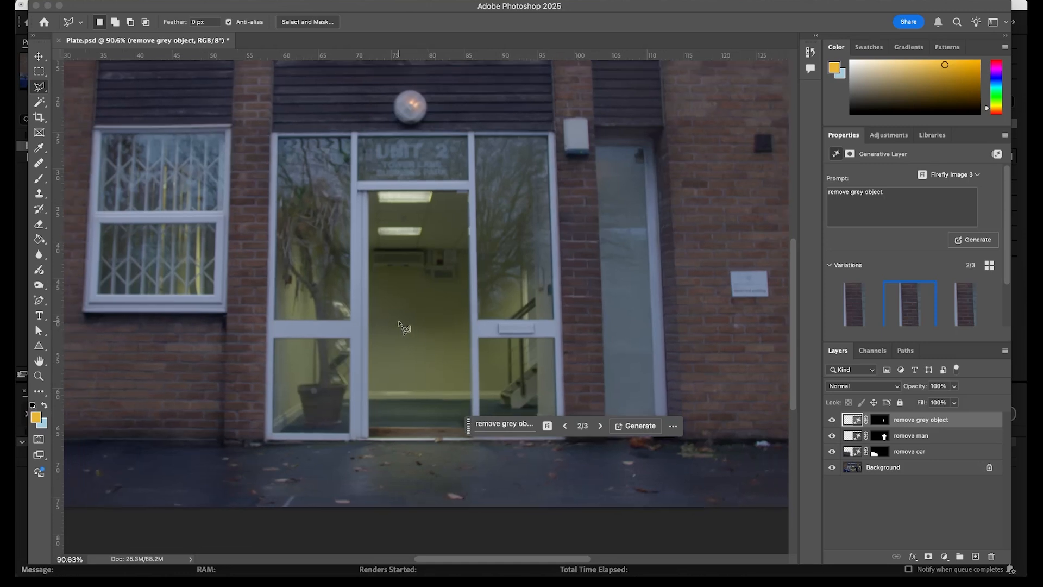
scroll(405, 329, down, 2)
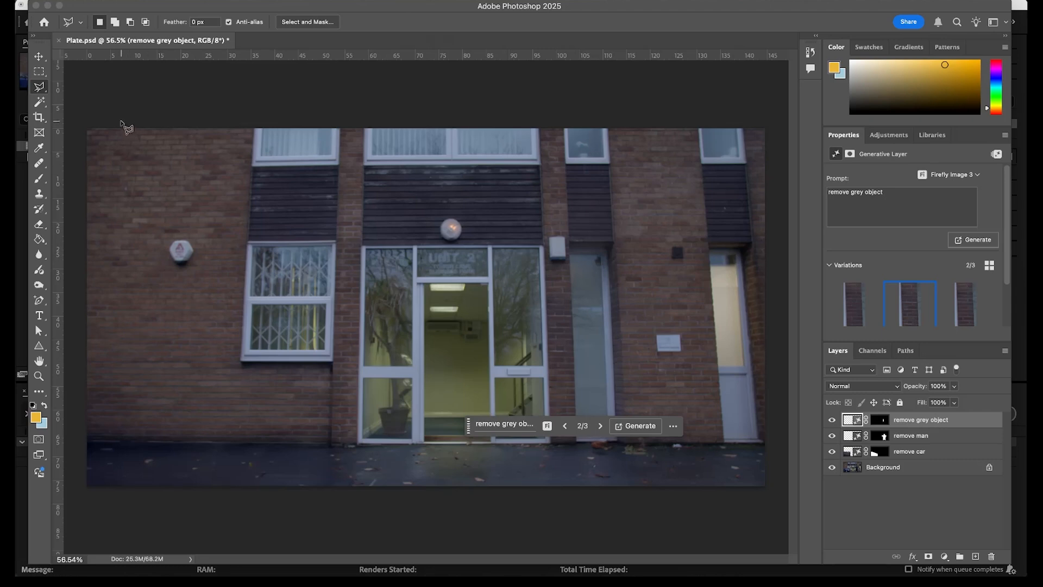
click(226, 123)
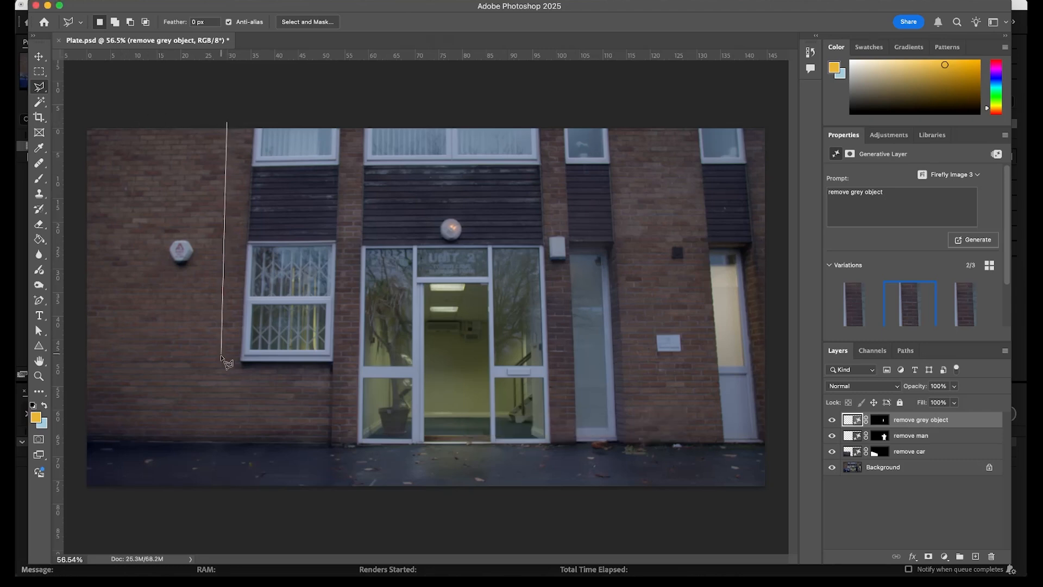
click(218, 375)
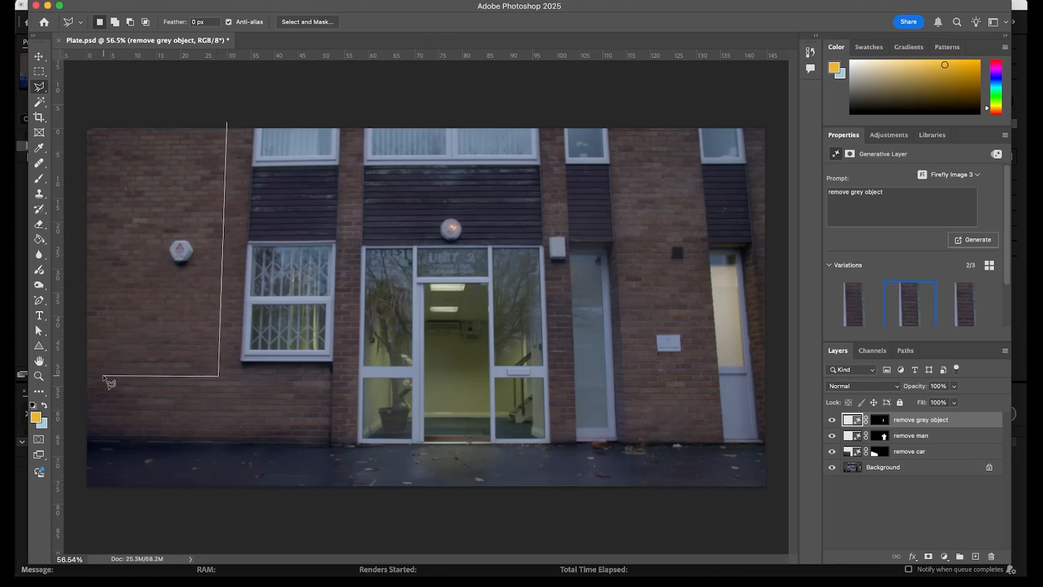
click(103, 375)
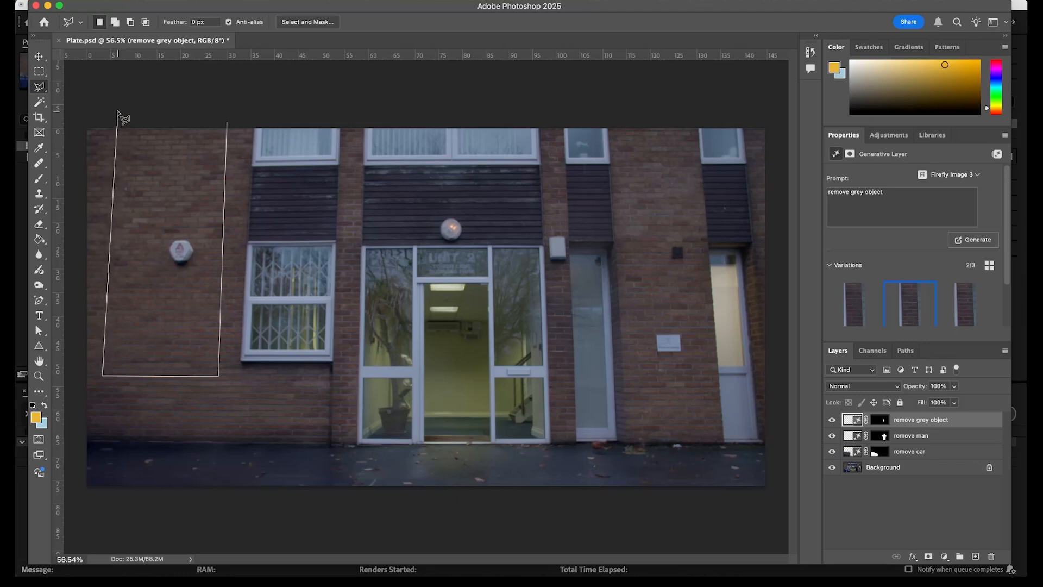
double_click(118, 114)
click(115, 392)
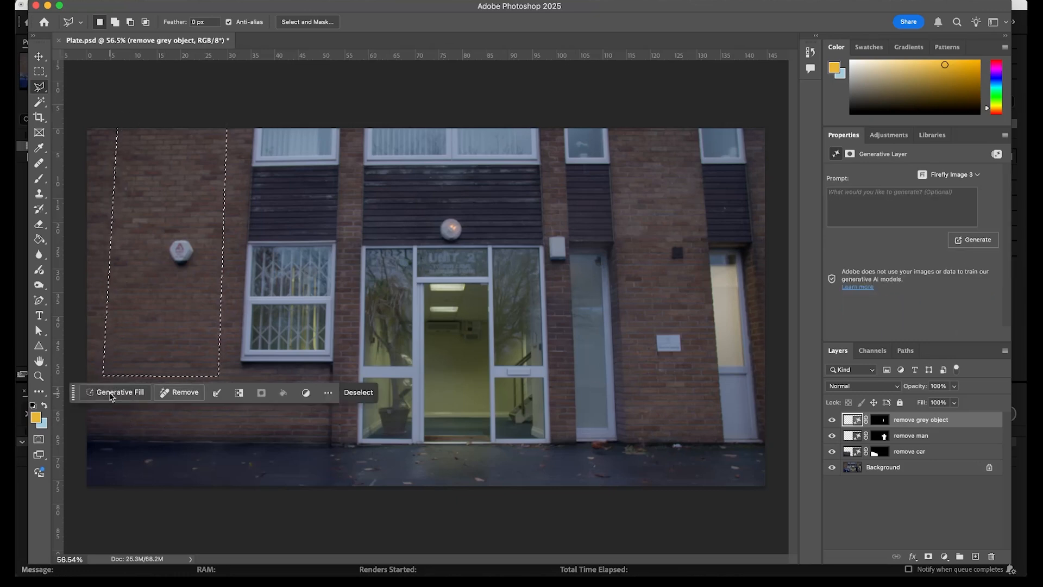
text(add w)
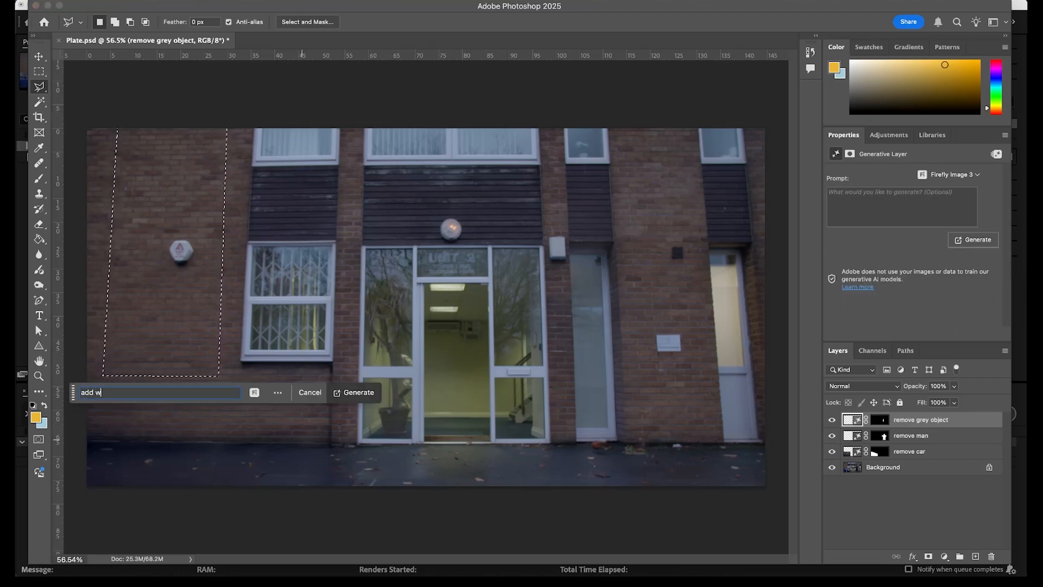
text(indows)
key(Return)
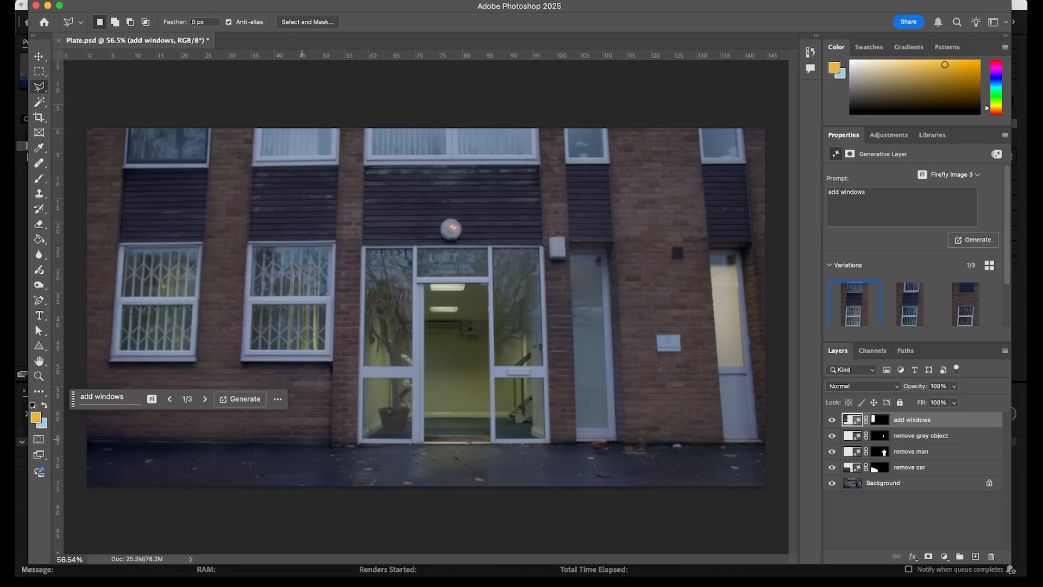
Save Plate.psd with Maximize Compatibility and switch to After Effects.
key(super+s)
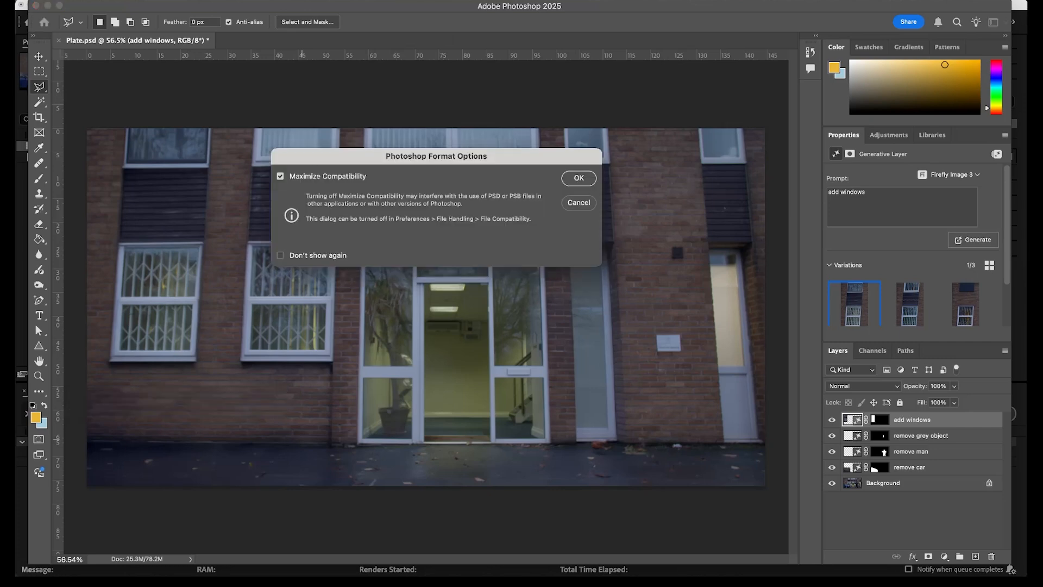
key(Return)
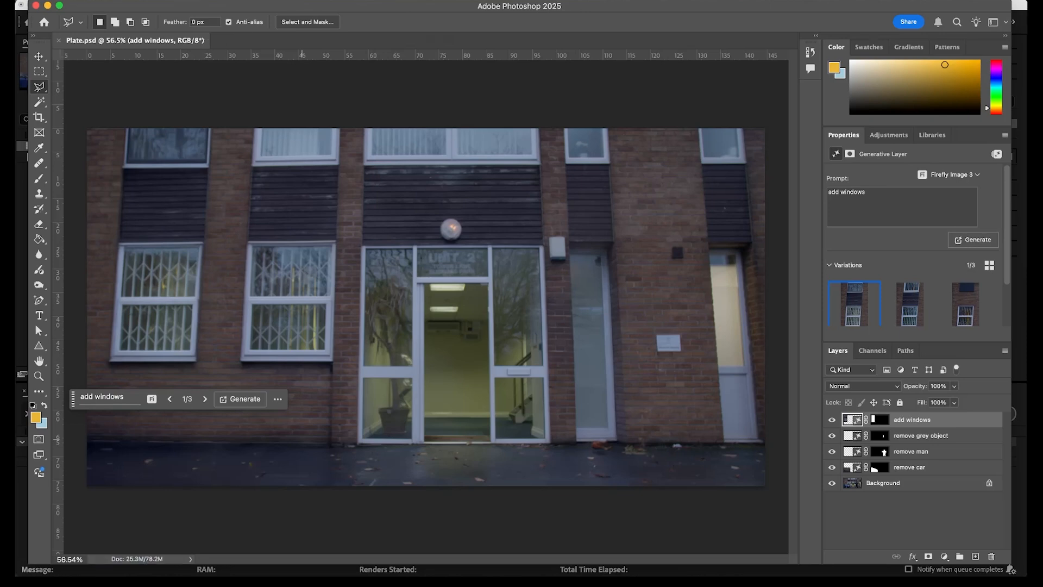
key(super+Tab)
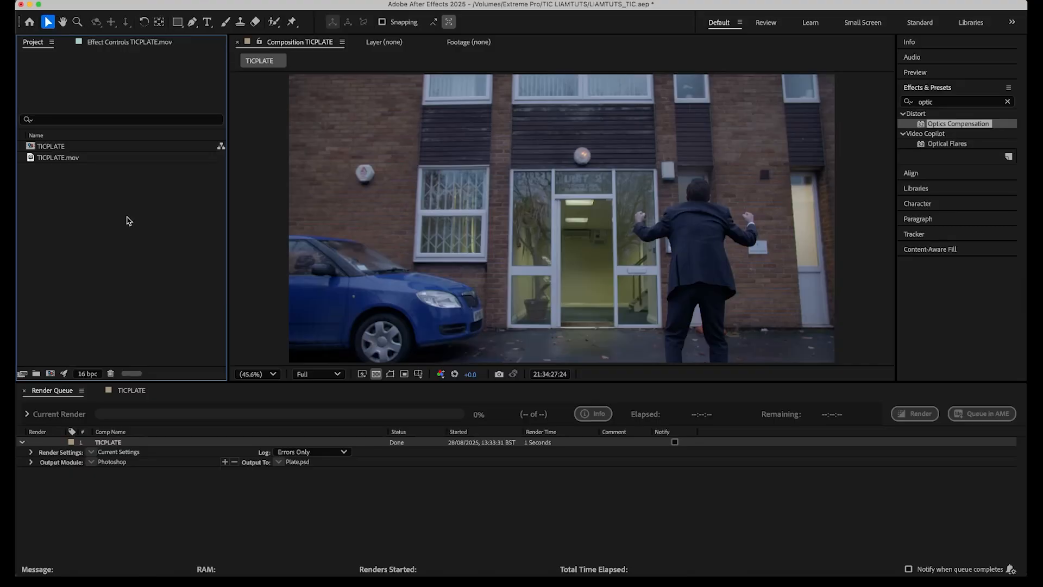
Import Plate.psd as merged-layer footage and add it to the TICPLATE composition above the footage.
double_click(129, 220)
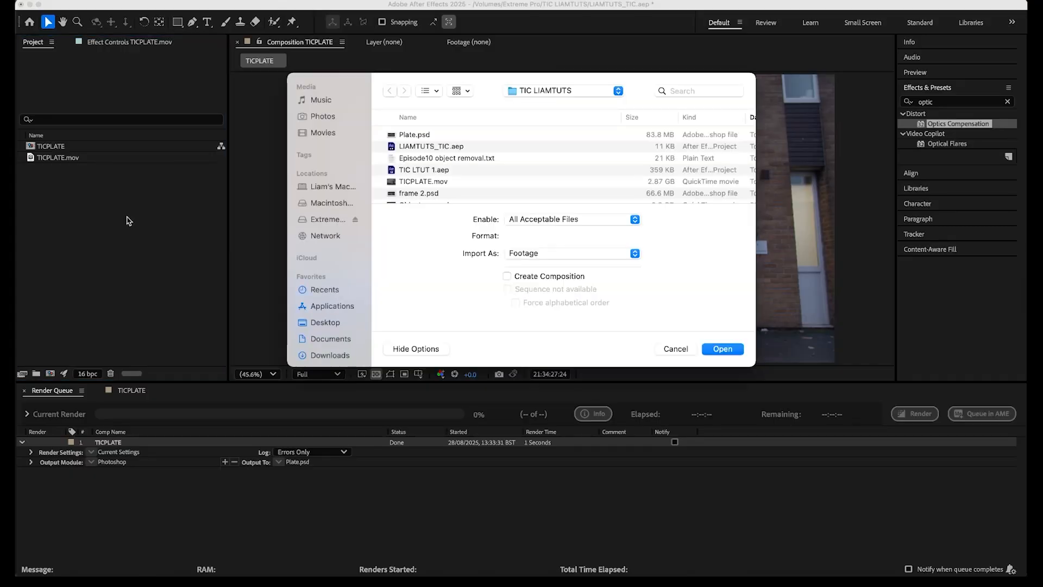
click(421, 134)
key(Return)
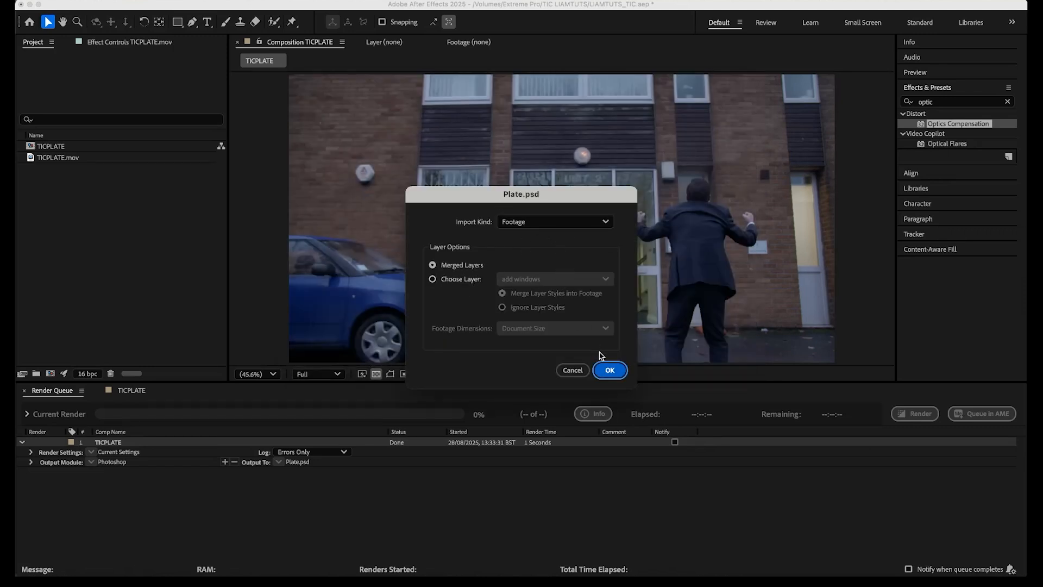
click(610, 371)
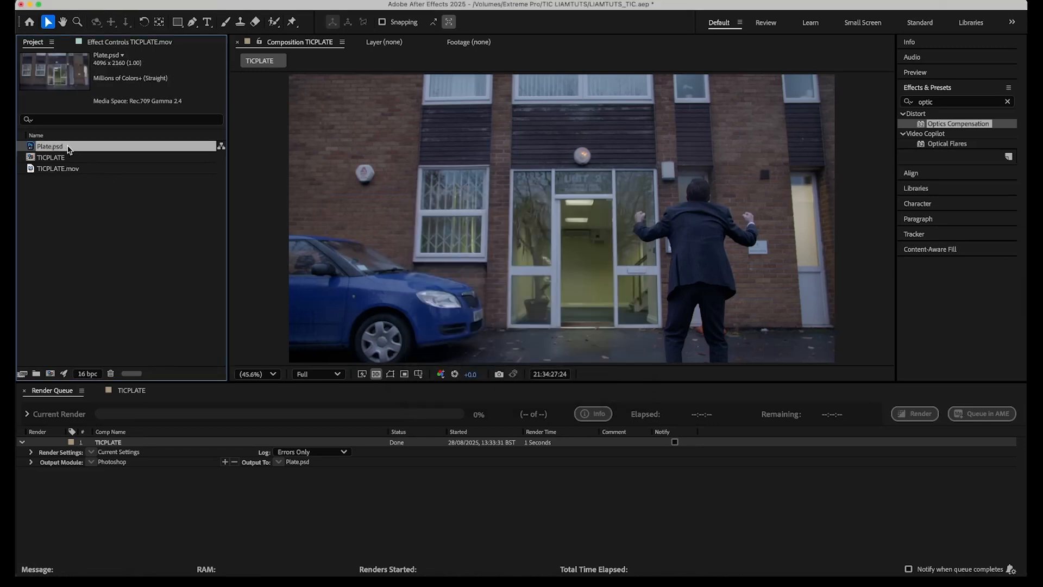
click(131, 392)
drag(65, 145, 123, 435)
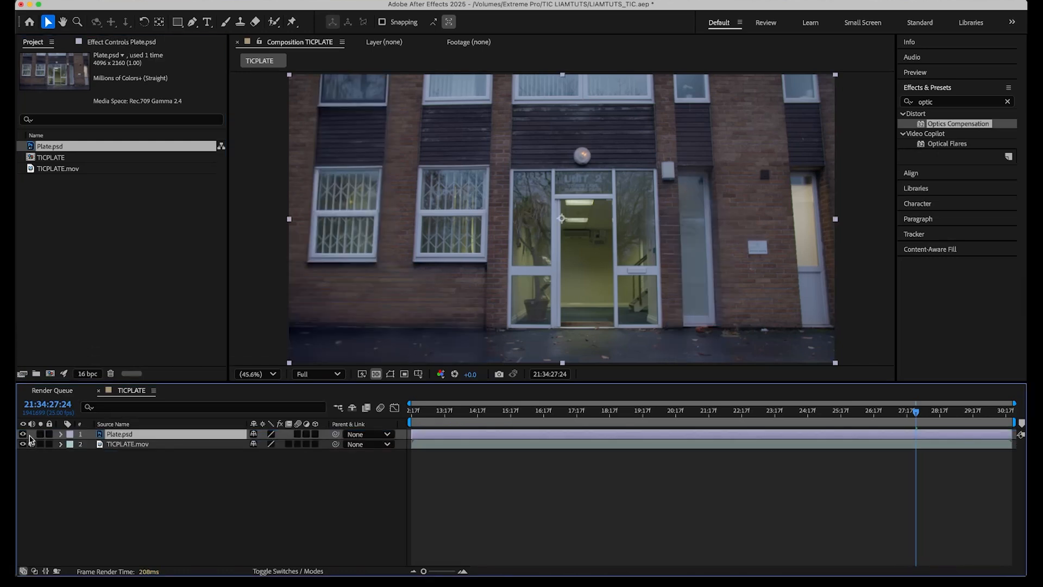
Toggle the plate layer's visibility repeatedly to compare it with the original footage.
click(22, 434)
click(22, 434)
click(22, 434)
click(22, 434)
click(23, 434)
click(23, 434)
click(22, 434)
click(22, 434)
click(22, 434)
Rename the Plate.psd project item to "Clean Plate".
click(52, 146)
key(Return)
text(c)
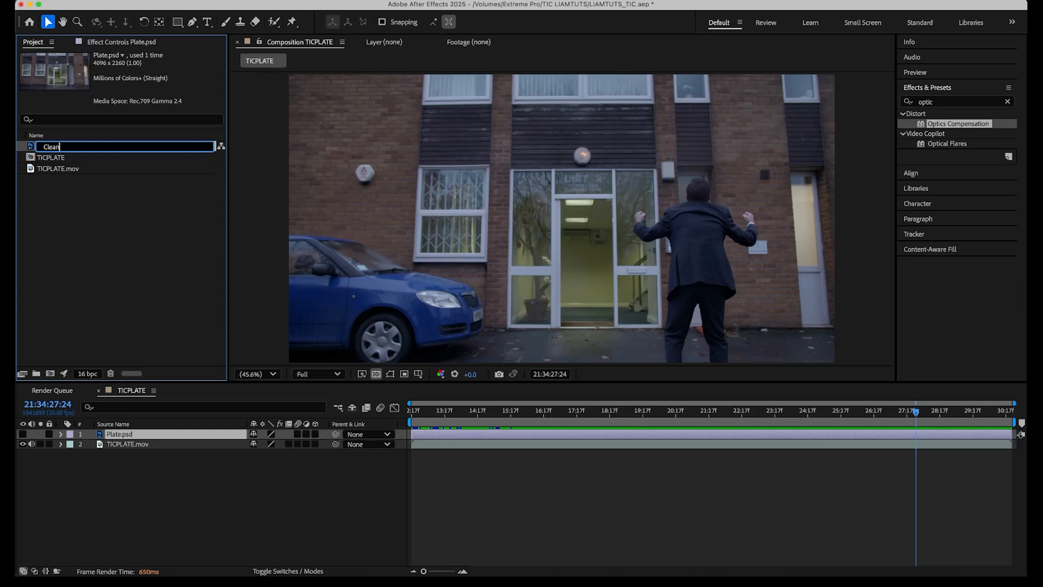
text(lean Plate)
key(Return)
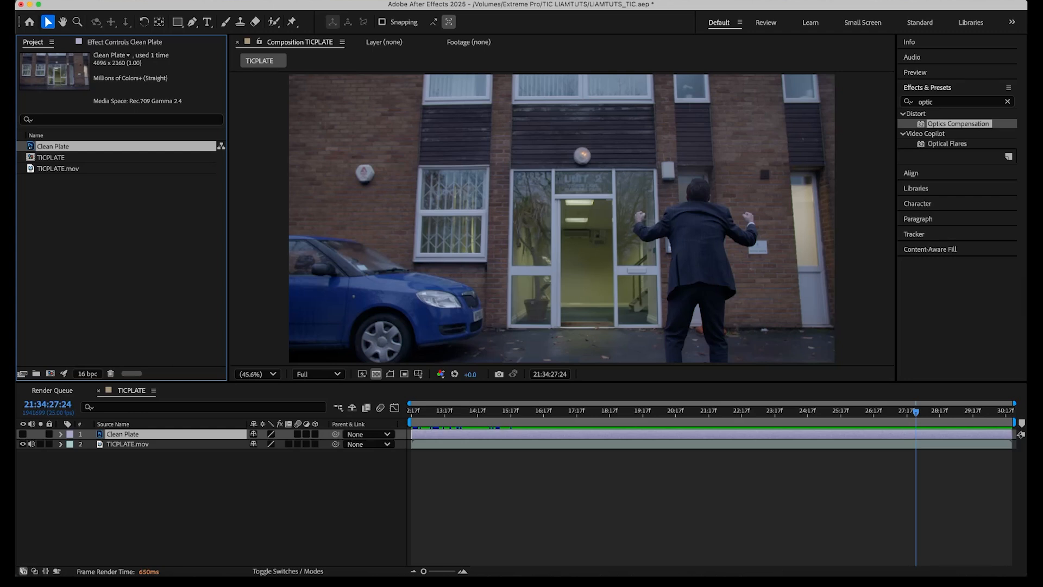
Show the Clean Plate layer and lower its opacity to 37%.
click(23, 434)
click(113, 436)
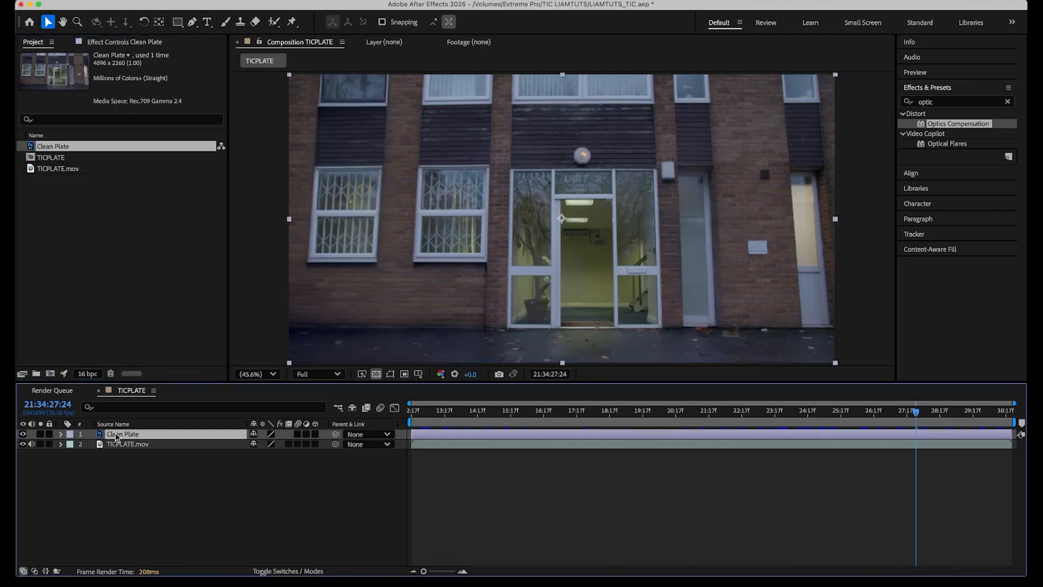
key(t)
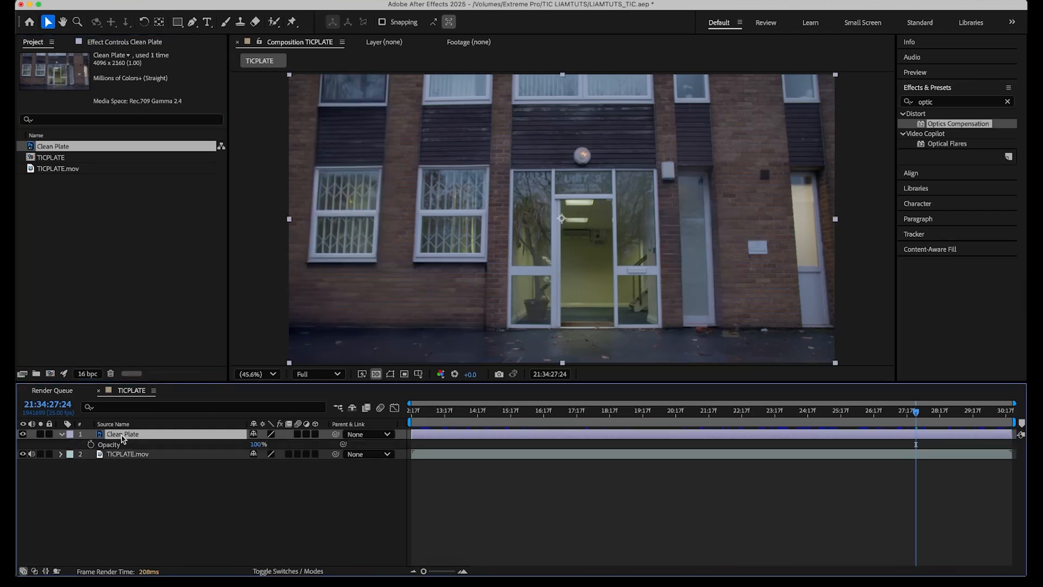
drag(255, 444, 223, 447)
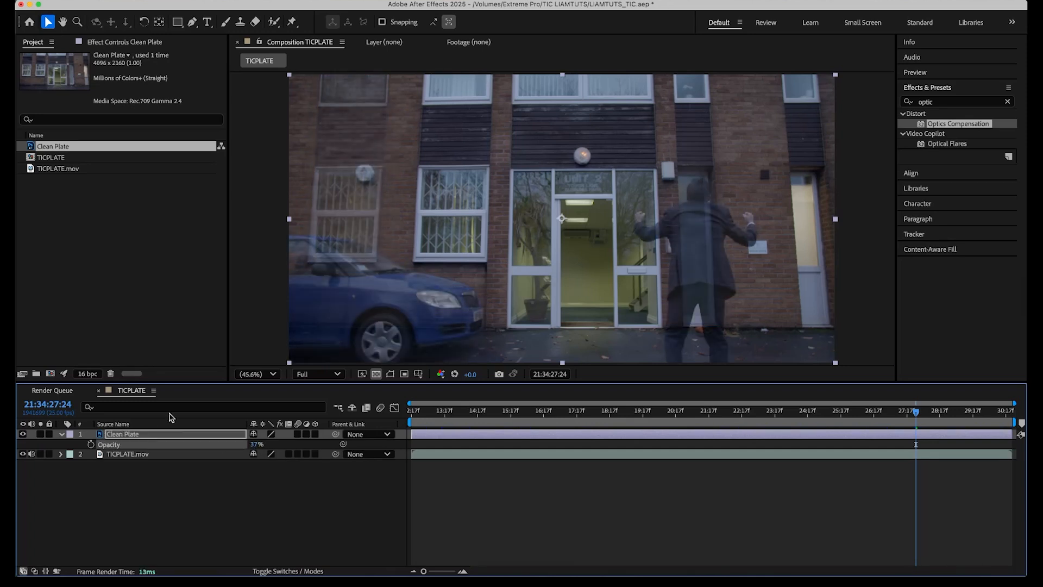
Draw a closed Pen tool mask on the Clean Plate layer around the car area at the left.
click(192, 22)
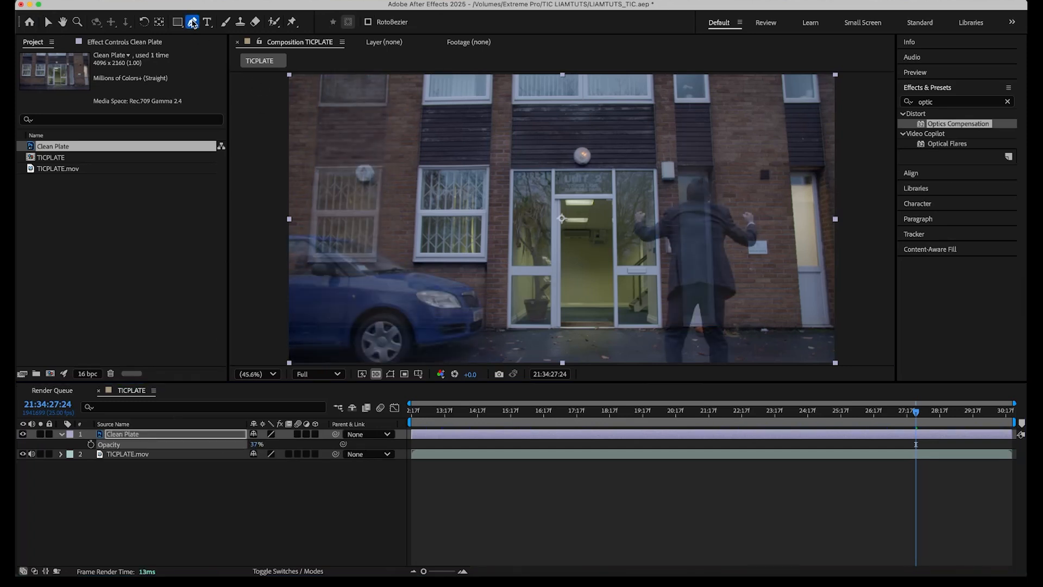
key(space)
drag(406, 80, 406, 106)
click(410, 92)
click(405, 183)
click(403, 270)
click(410, 294)
click(424, 296)
click(465, 301)
click(486, 306)
key(space)
drag(500, 315, 501, 220)
click(509, 291)
click(511, 314)
click(413, 330)
click(301, 325)
key(space)
drag(282, 214, 298, 323)
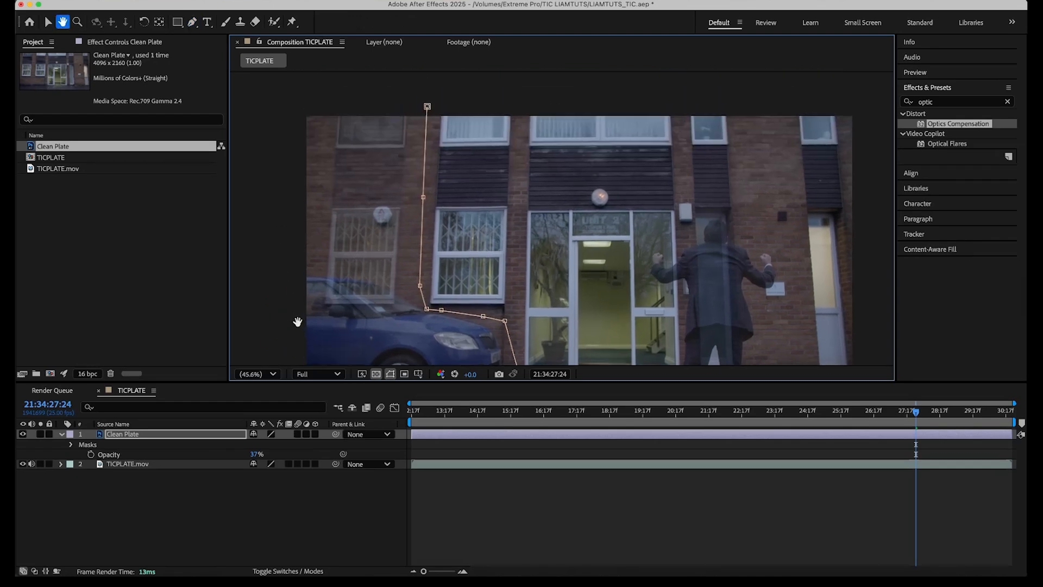
click(286, 114)
click(314, 96)
click(427, 106)
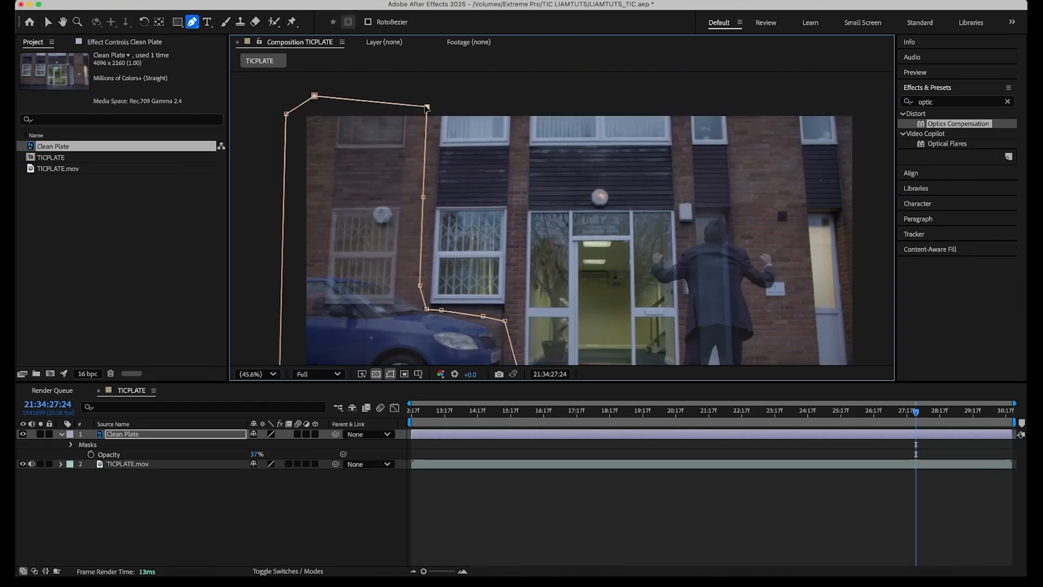
Restore the Clean Plate layer's opacity to 100%.
scroll(369, 291, down, 2)
scroll(375, 291, up, 2)
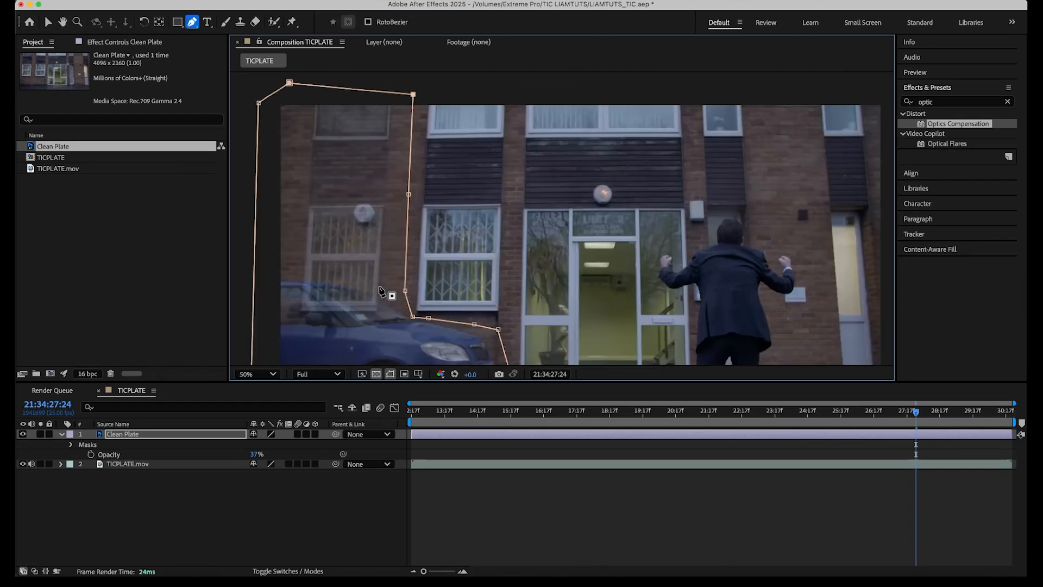
key(space)
drag(390, 296, 385, 162)
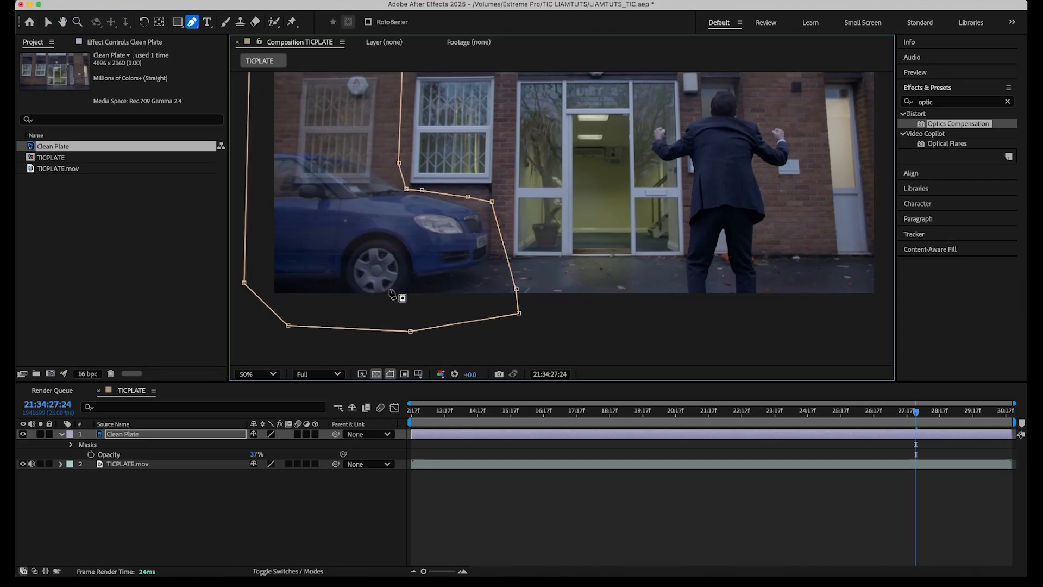
drag(257, 458, 364, 443)
click(392, 533)
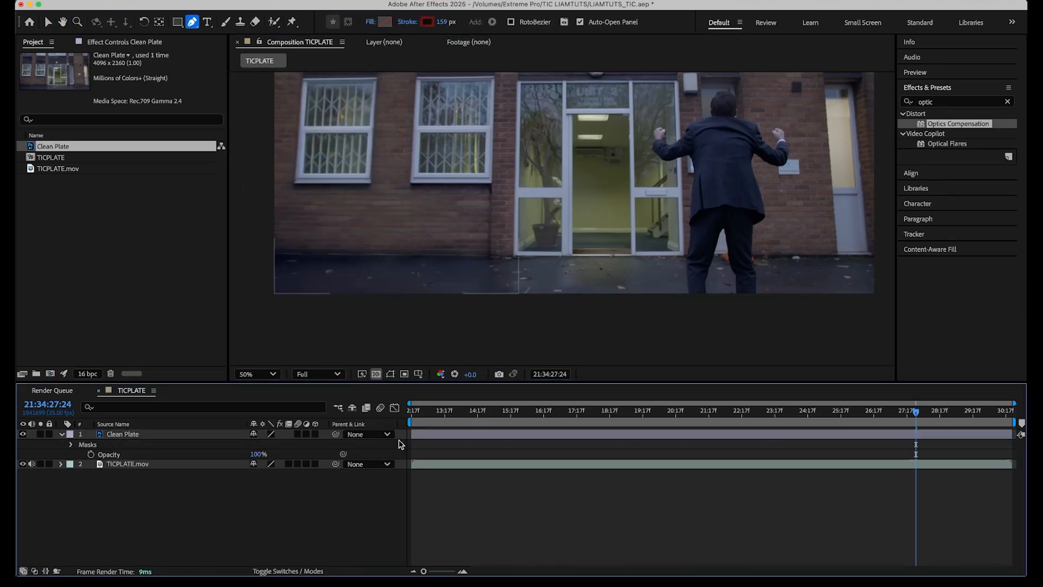
Zoom in on the mask edge and toggle the Clean Plate layer to compare it with the footage.
key(v)
key(/)
key(space)
drag(361, 254, 619, 290)
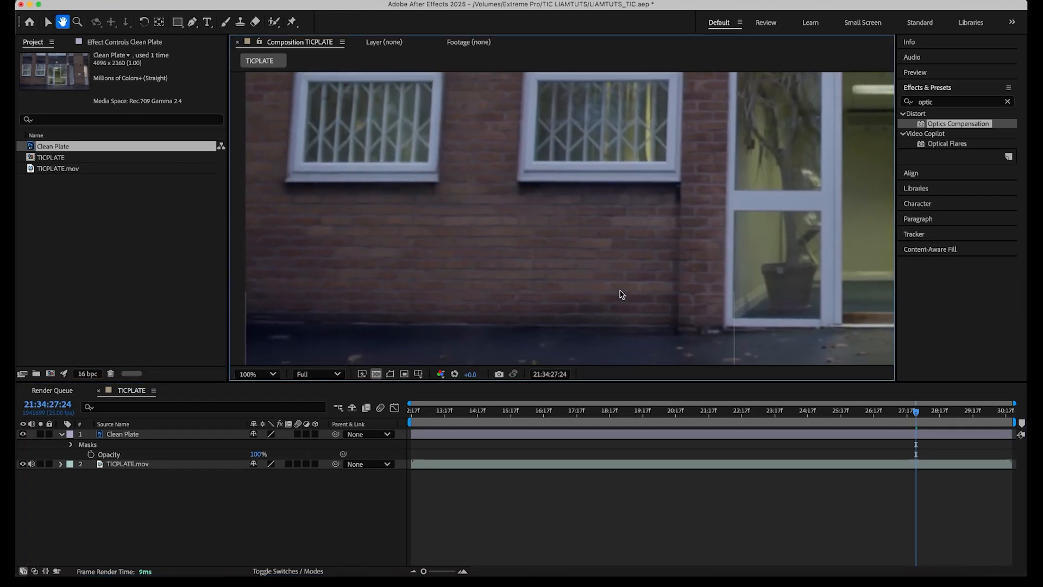
click(22, 434)
click(23, 434)
click(22, 434)
click(23, 434)
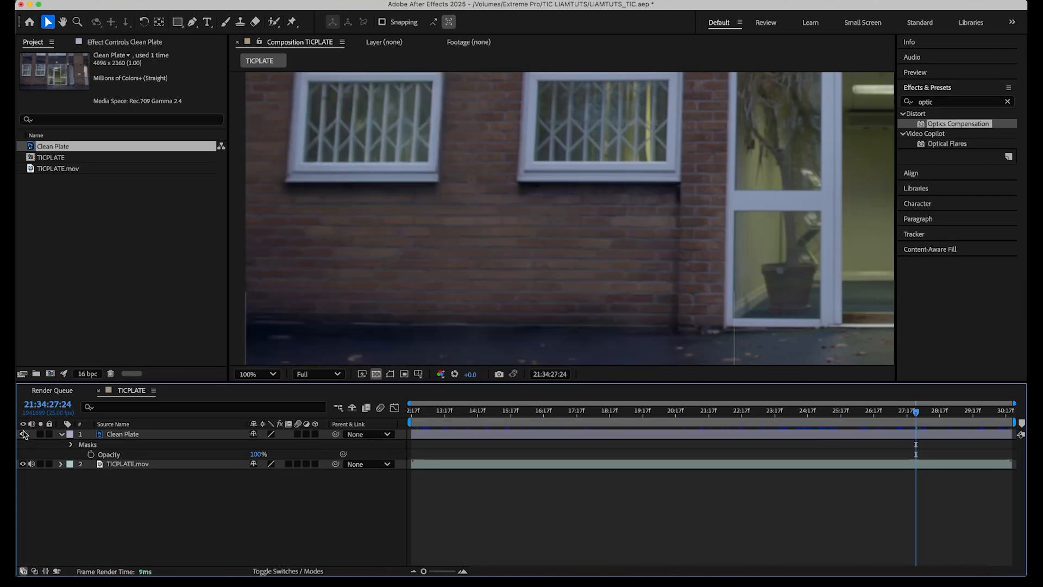
Scrub back to the start of the composition and check the clean plate there.
drag(419, 170, 486, 214)
scroll(487, 215, down, 2)
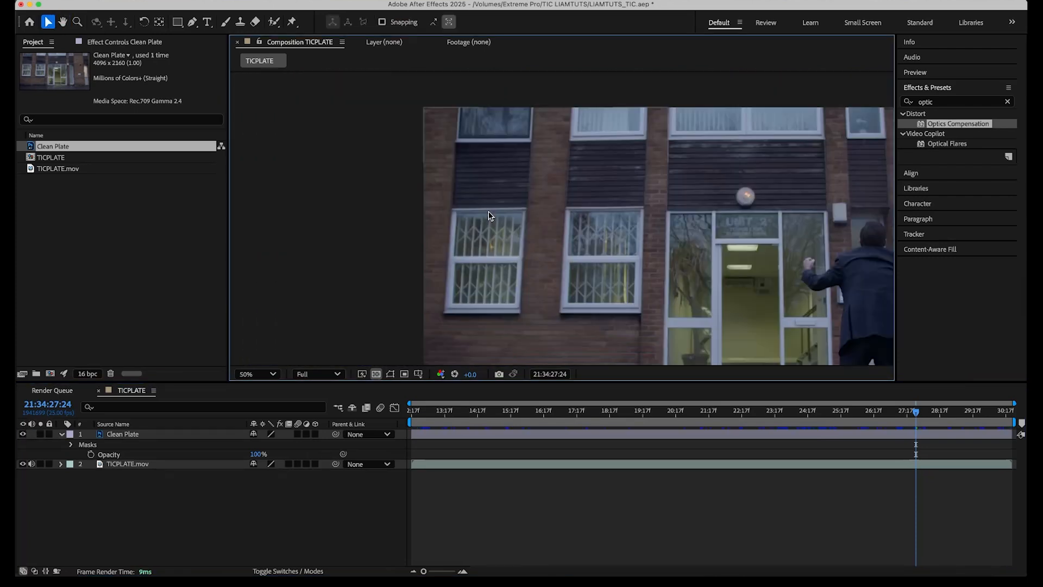
drag(581, 252, 482, 141)
drag(633, 163, 622, 219)
scroll(622, 218, down, 2)
drag(468, 414, 396, 434)
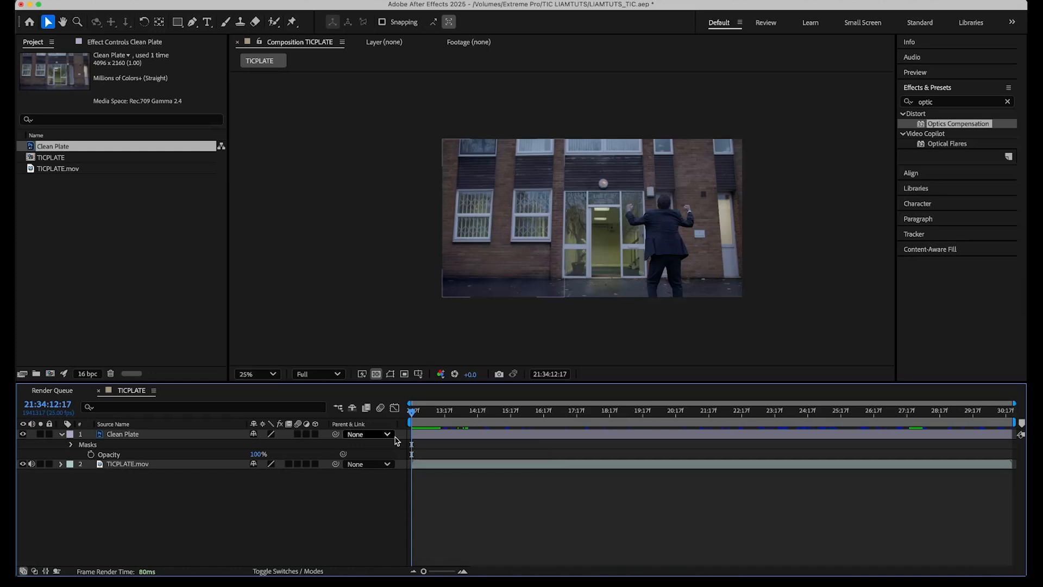
Create a new composition from the TICPLATE.mov footage.
click(119, 434)
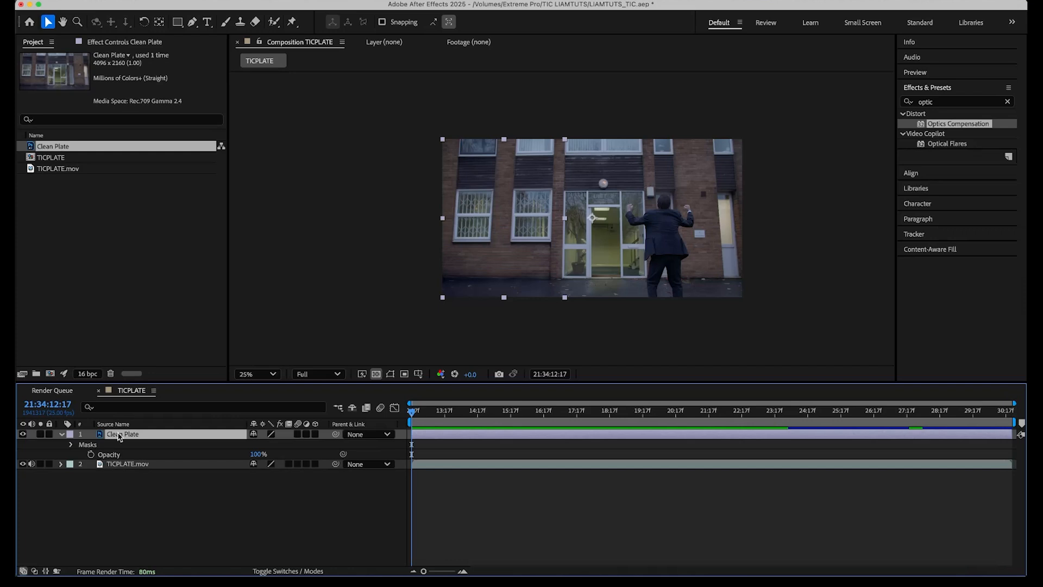
key(super+shift+a)
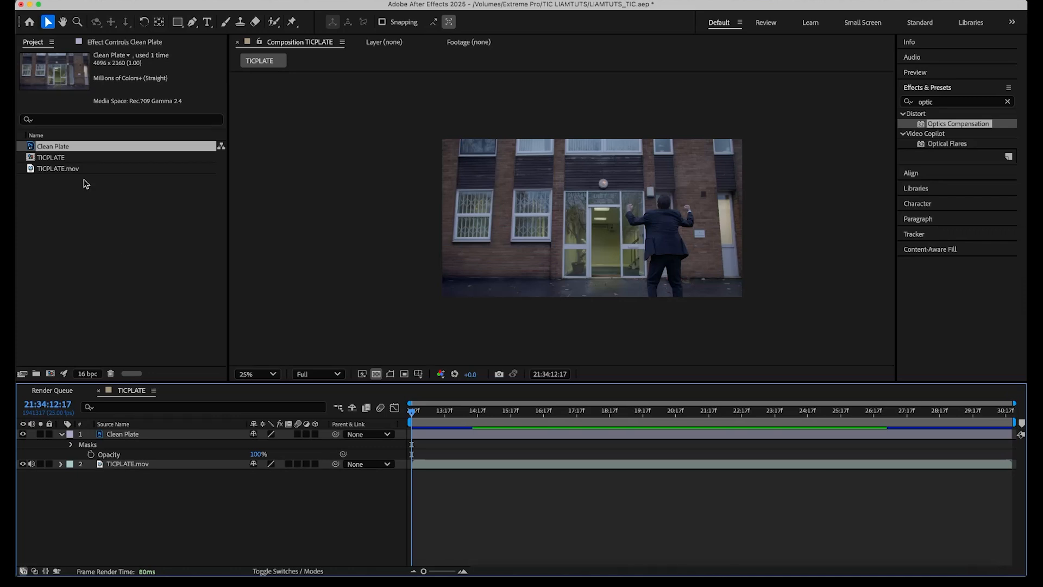
click(52, 169)
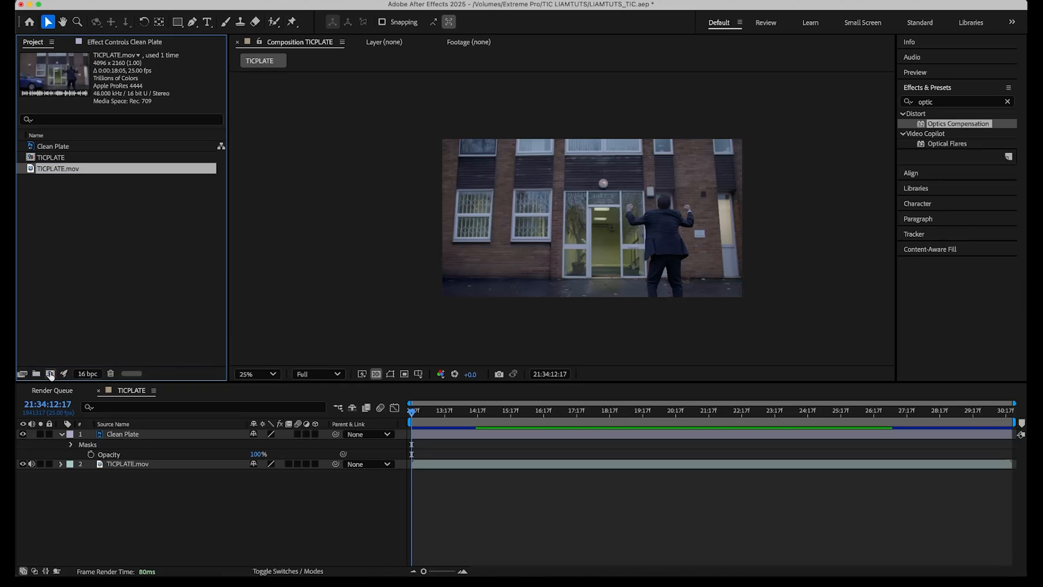
click(50, 373)
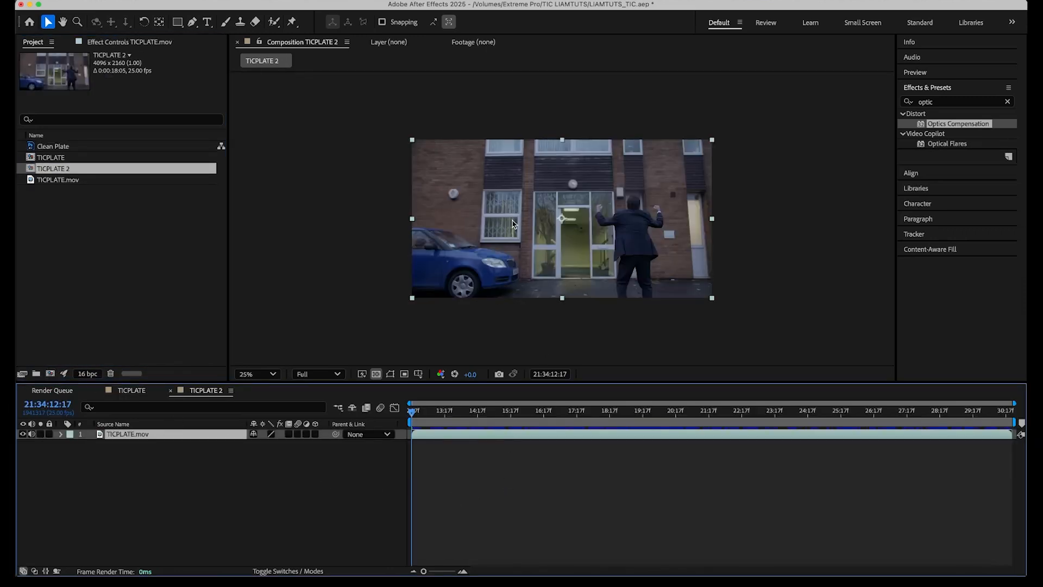
Rename the new composition to TICPLATE_B in the composition settings.
key(super+k)
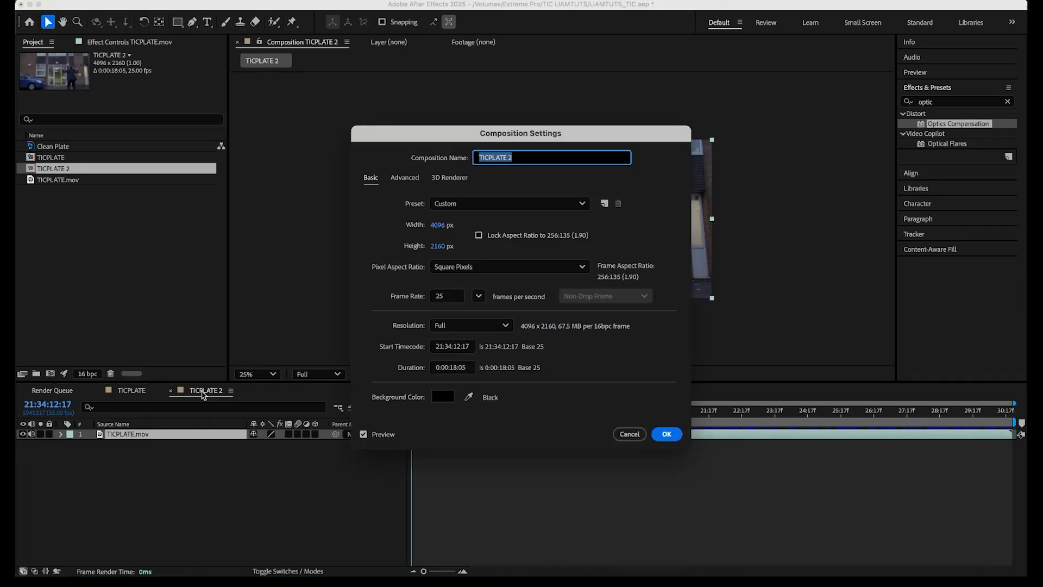
key(Right)
key(BackSpace)
key(BackSpace)
text(_)
key(Return)
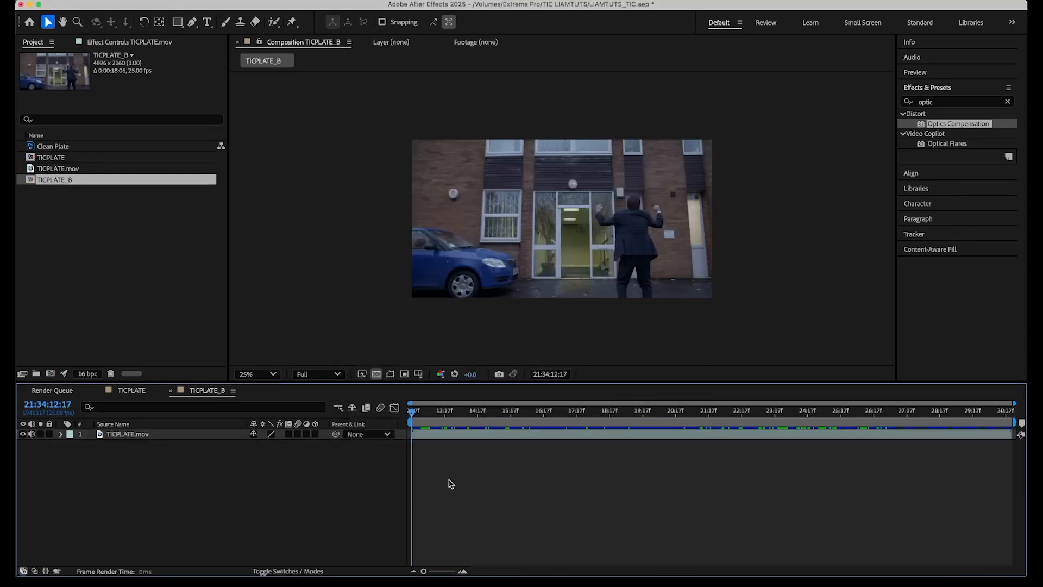
Duplicate the TICPLATE.mov footage layer.
key(period)
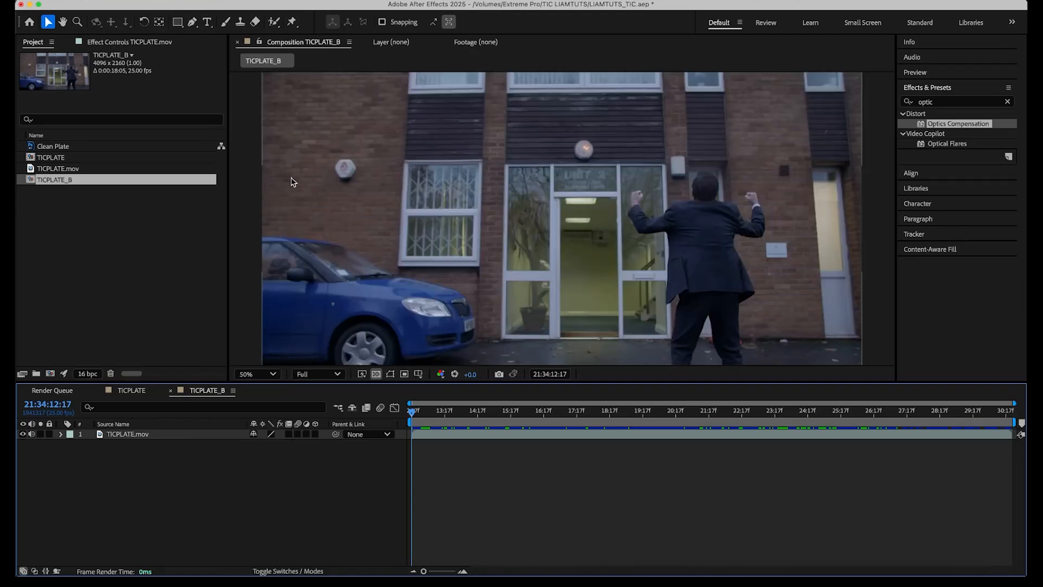
drag(433, 313, 453, 257)
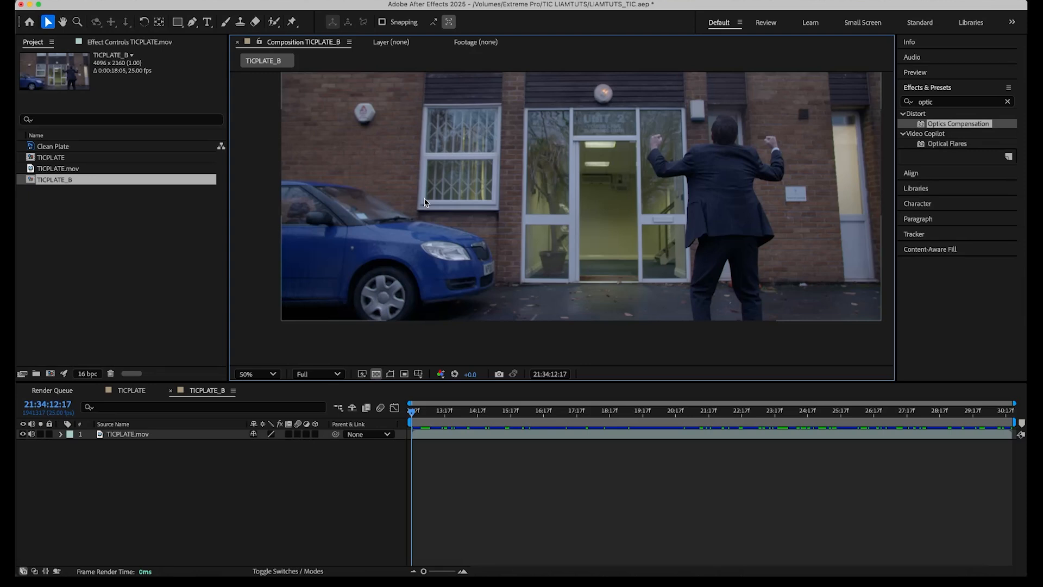
click(130, 435)
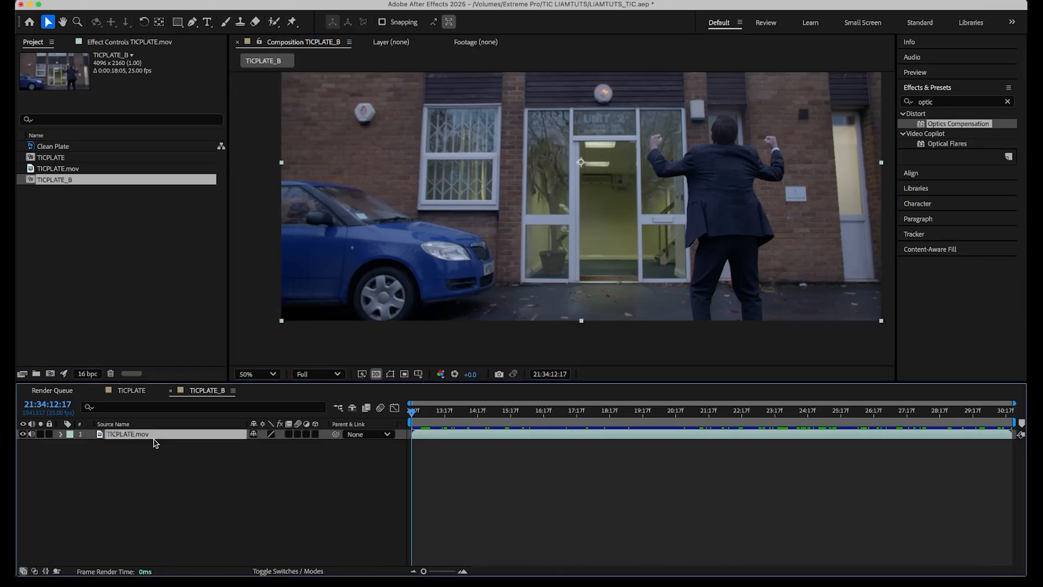
key(super+d)
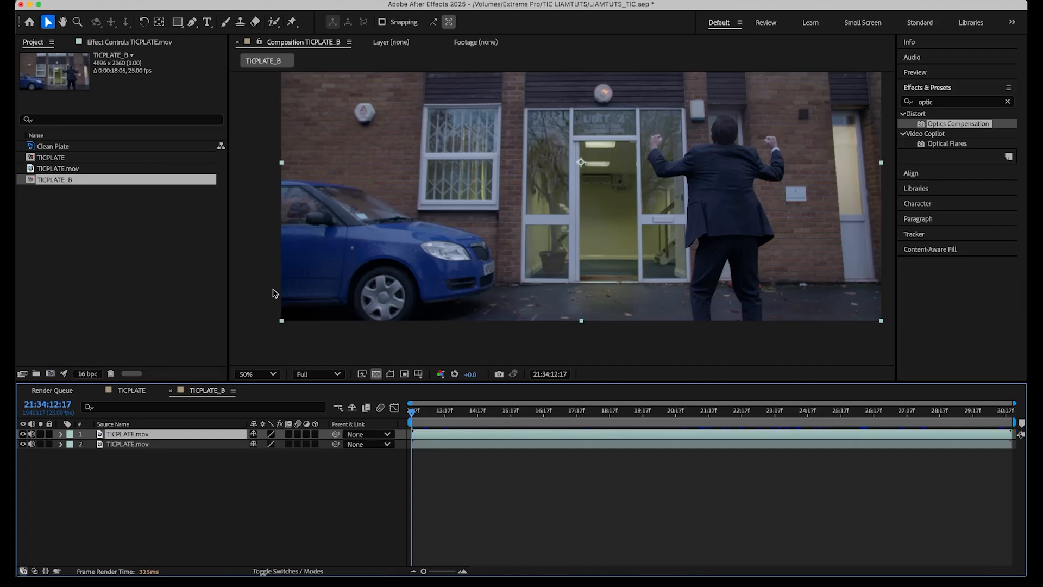
Add a new Null Object layer and name it Brickwork.
drag(367, 182, 492, 227)
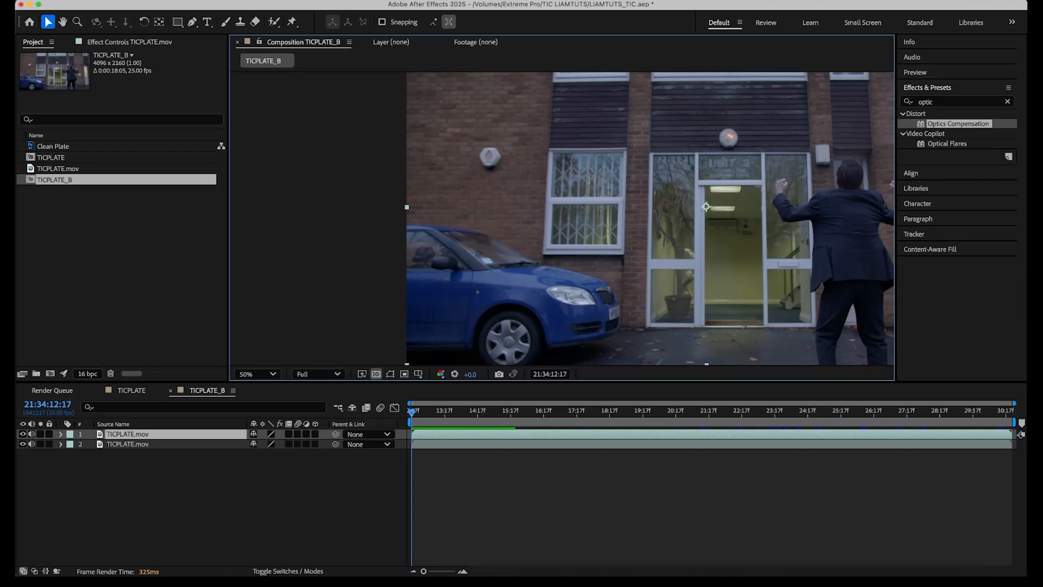
right_click(207, 433)
mouse_move(271, 8)
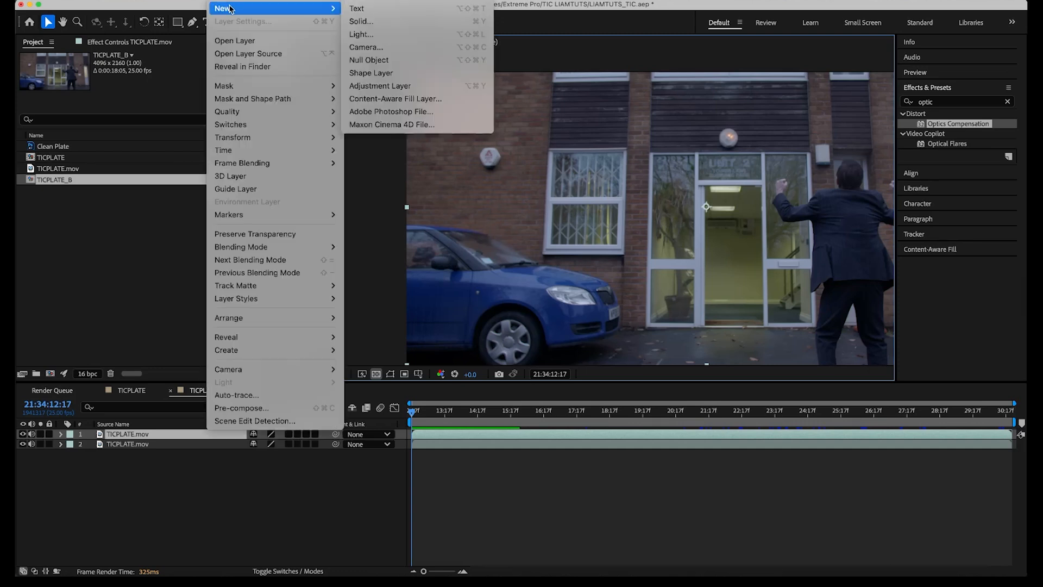
click(359, 60)
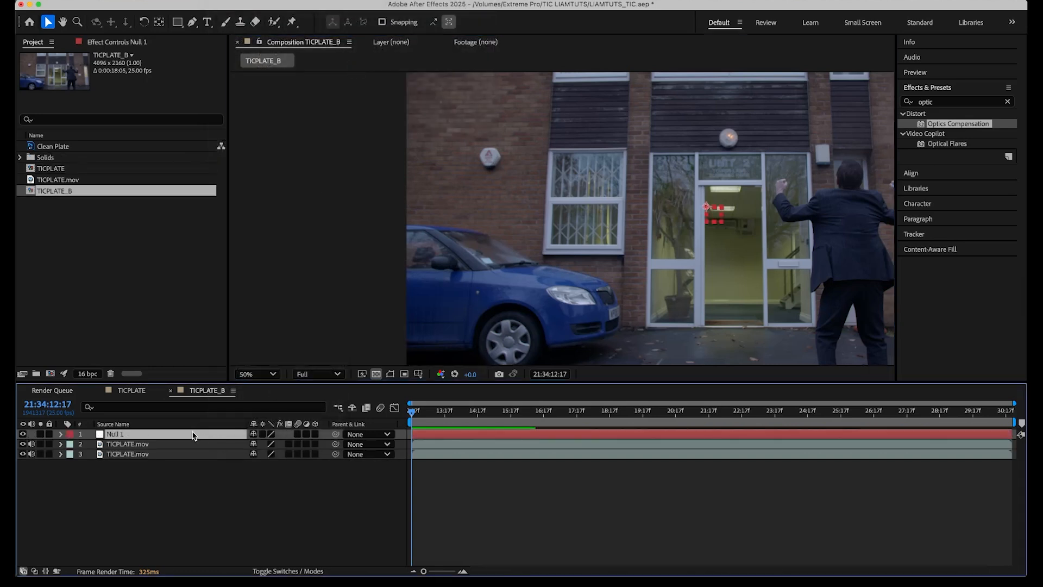
key(Return)
text(Brickwork)
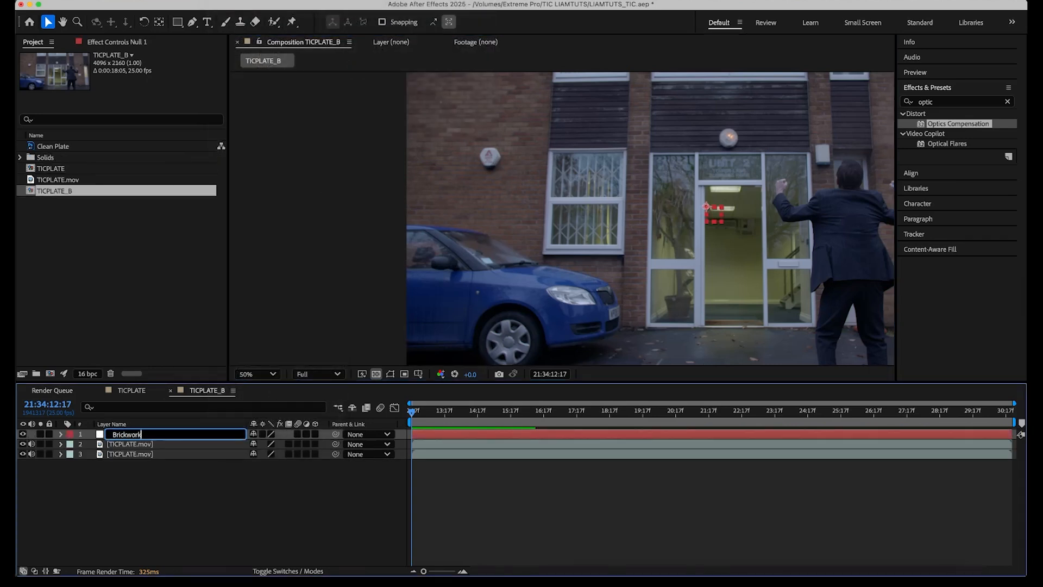
key(Return)
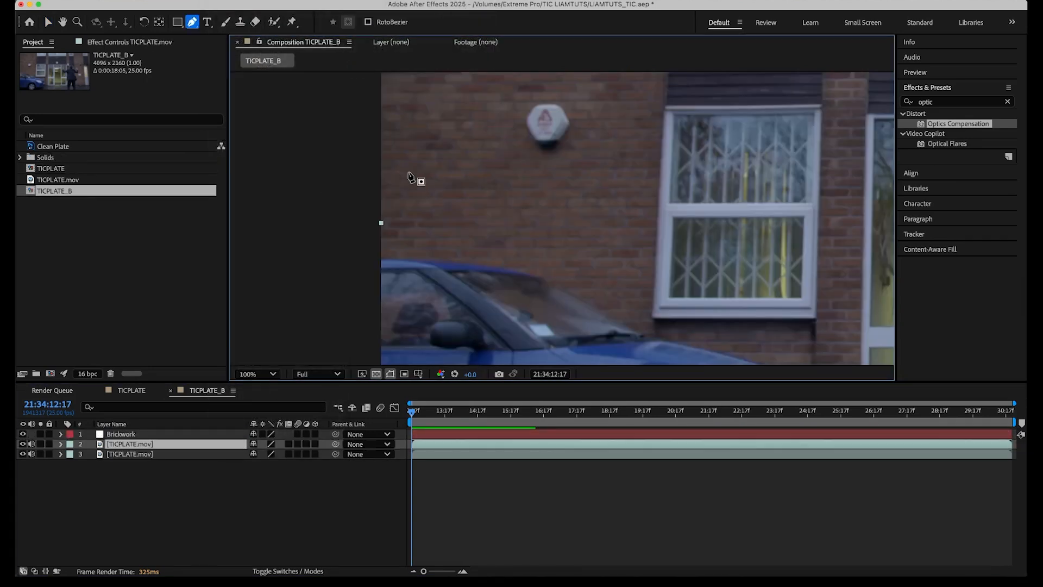
Draw a closed four-point Pen mask over a patch of brickwork above the car on the top footage layer.
click(407, 170)
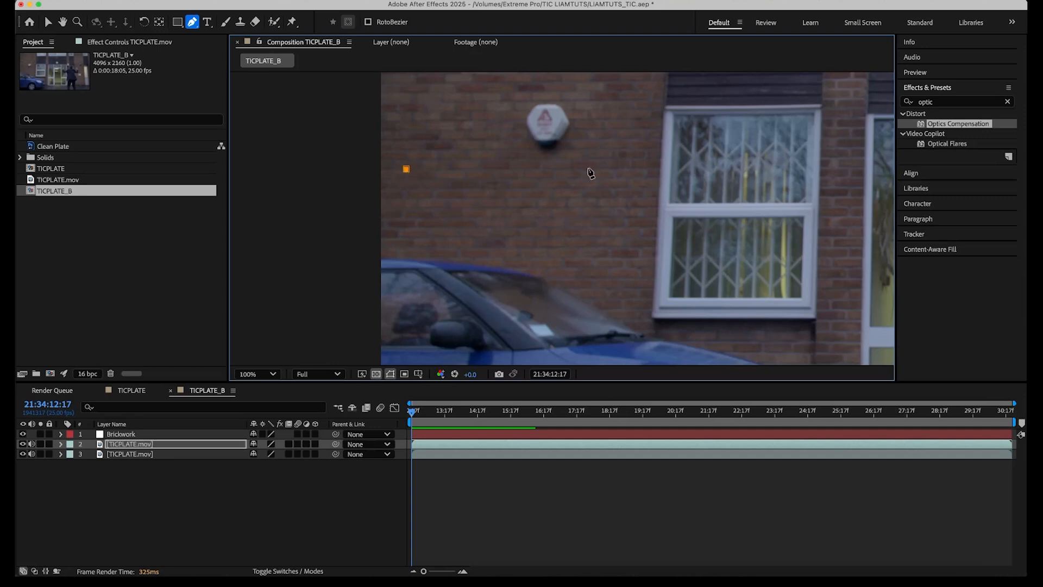
click(585, 169)
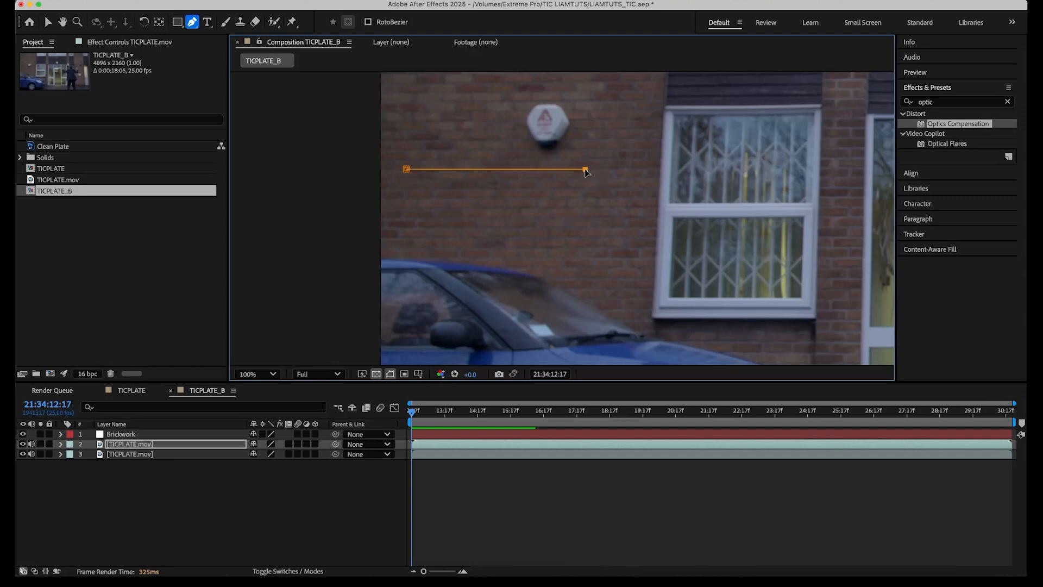
click(581, 247)
click(401, 248)
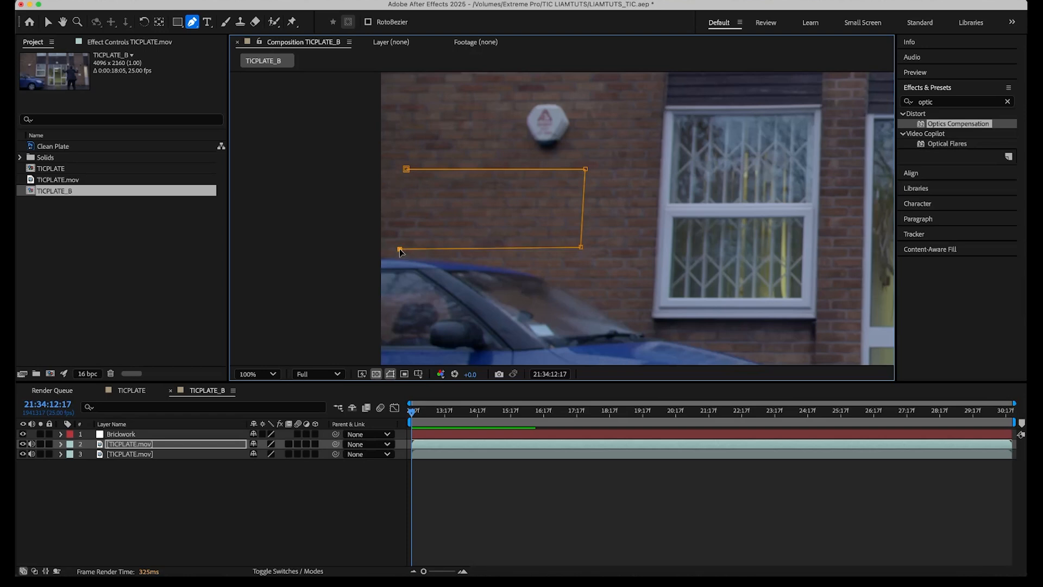
click(406, 170)
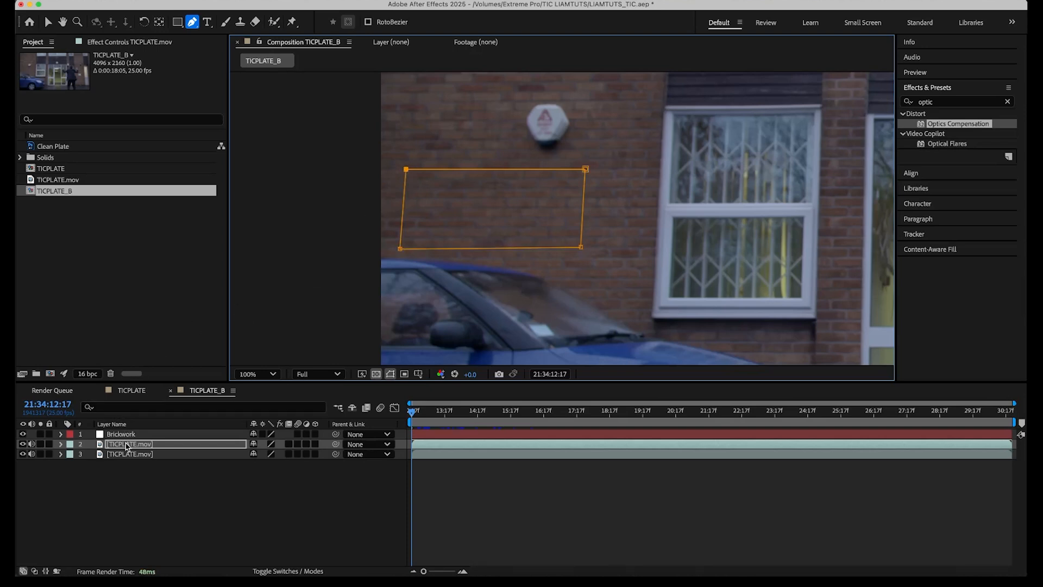
Center the masked layer's anchor point in its layer content.
right_click(127, 447)
mouse_move(186, 282)
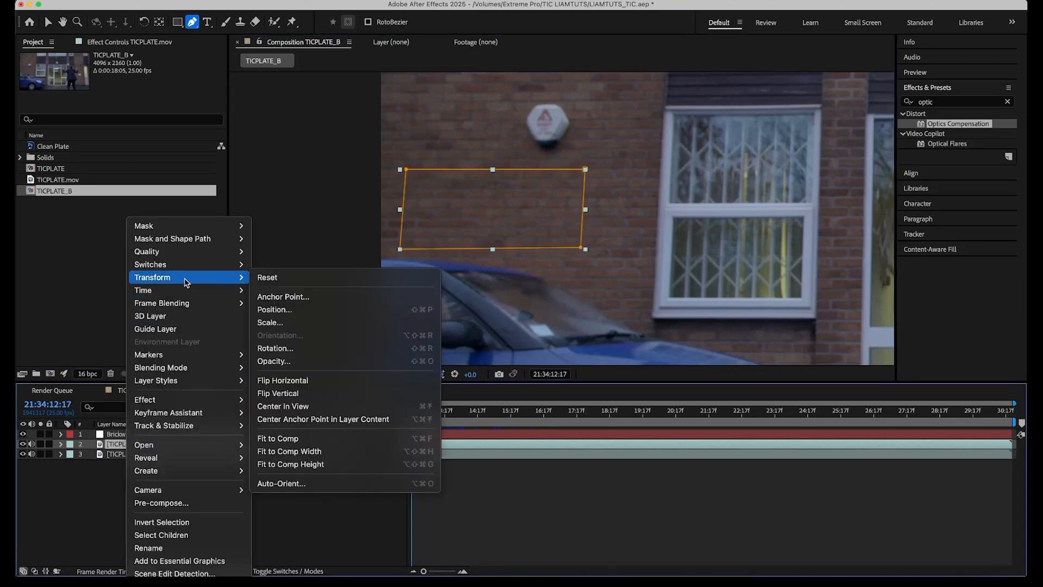
click(307, 419)
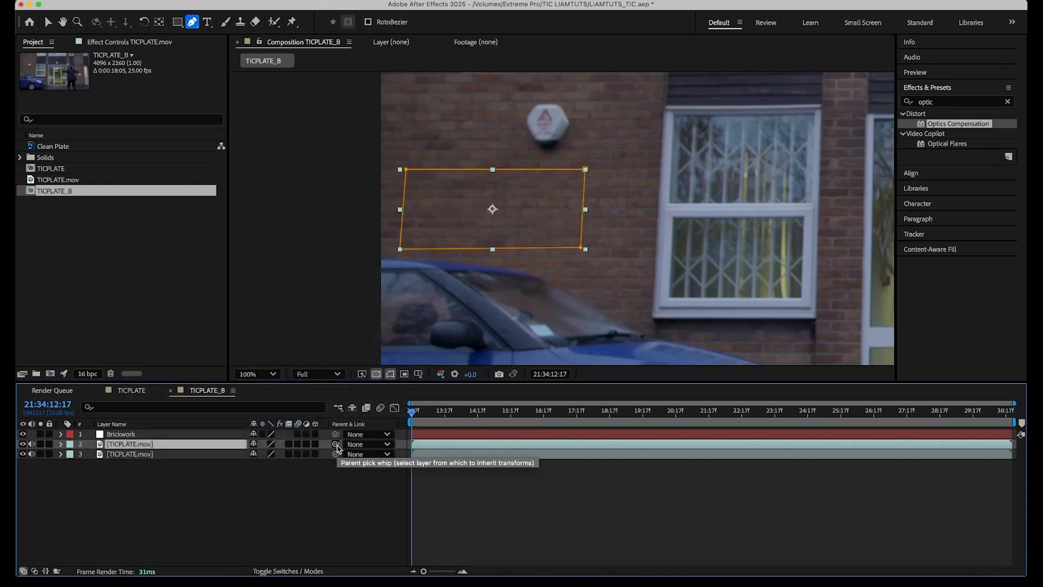
Move the Brickwork null onto the car's window area.
click(196, 433)
key(comma)
key(comma)
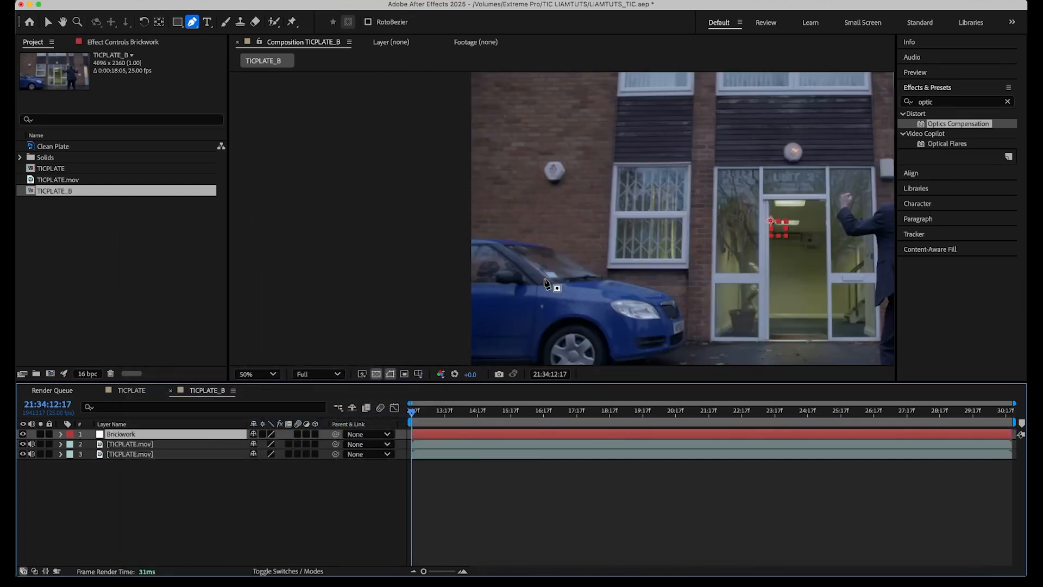
key(v)
click(778, 223)
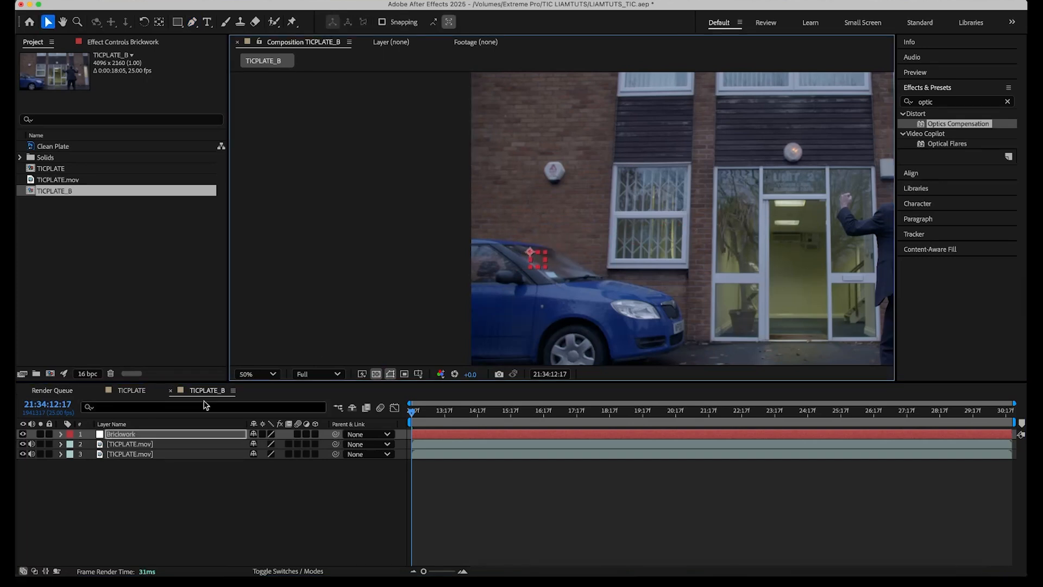
Move the masked brickwork layer down to cover the top of the car.
click(150, 444)
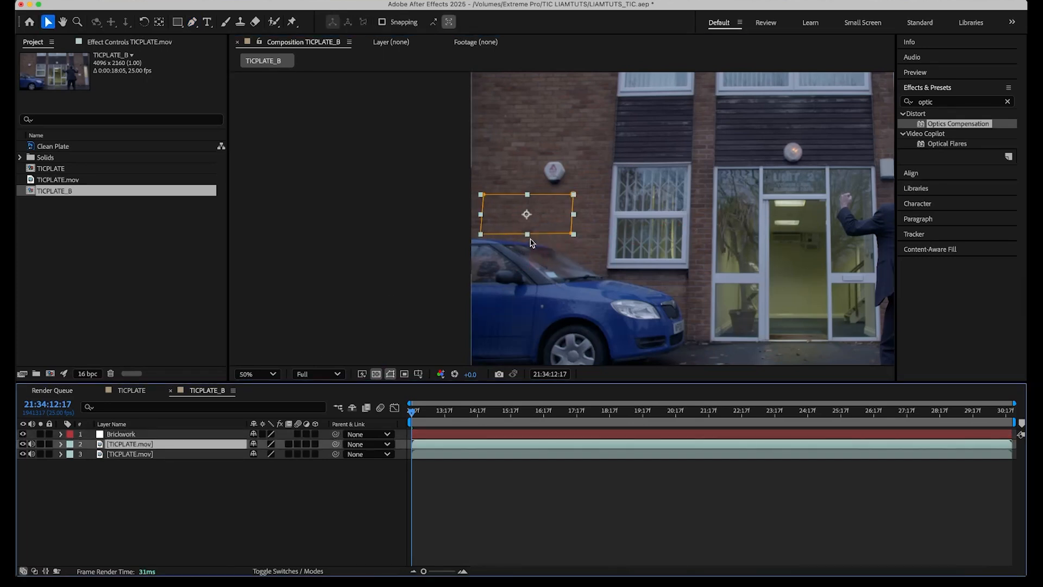
key(period)
drag(525, 235, 628, 230)
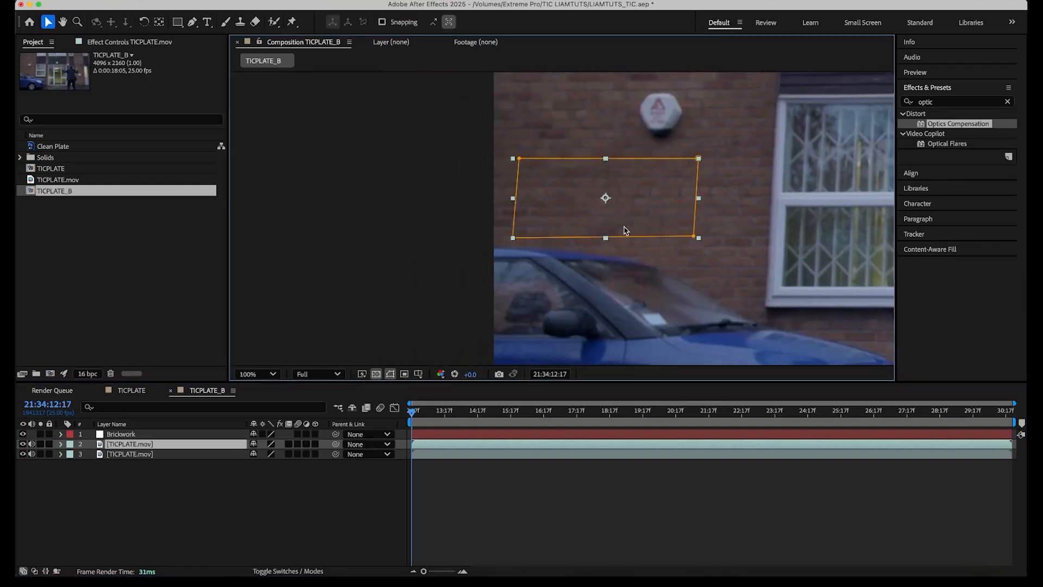
click(391, 376)
drag(623, 198, 626, 283)
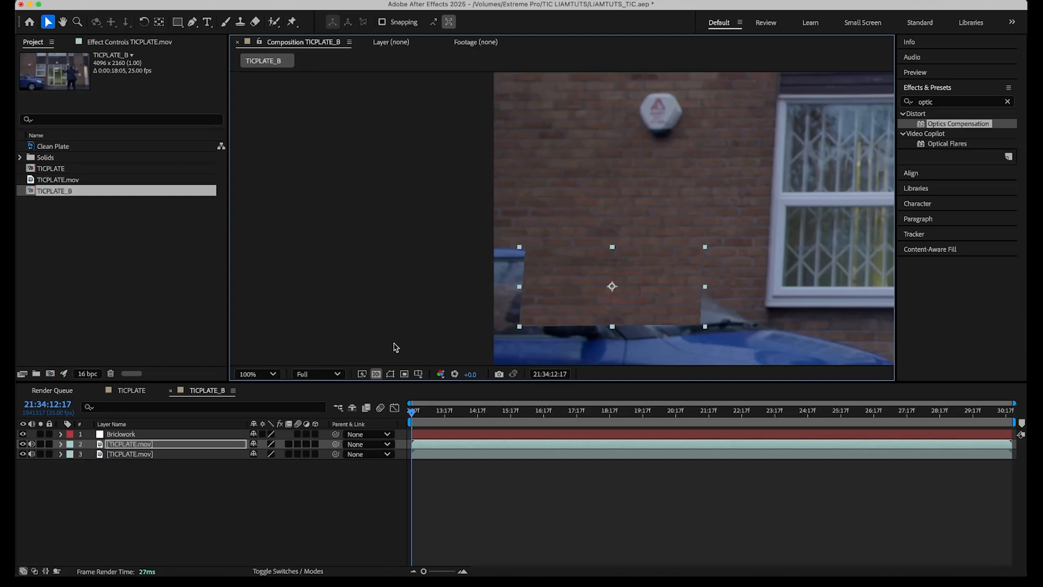
Set the brickwork patch's mask feather to 9 pixels.
click(176, 446)
key(f)
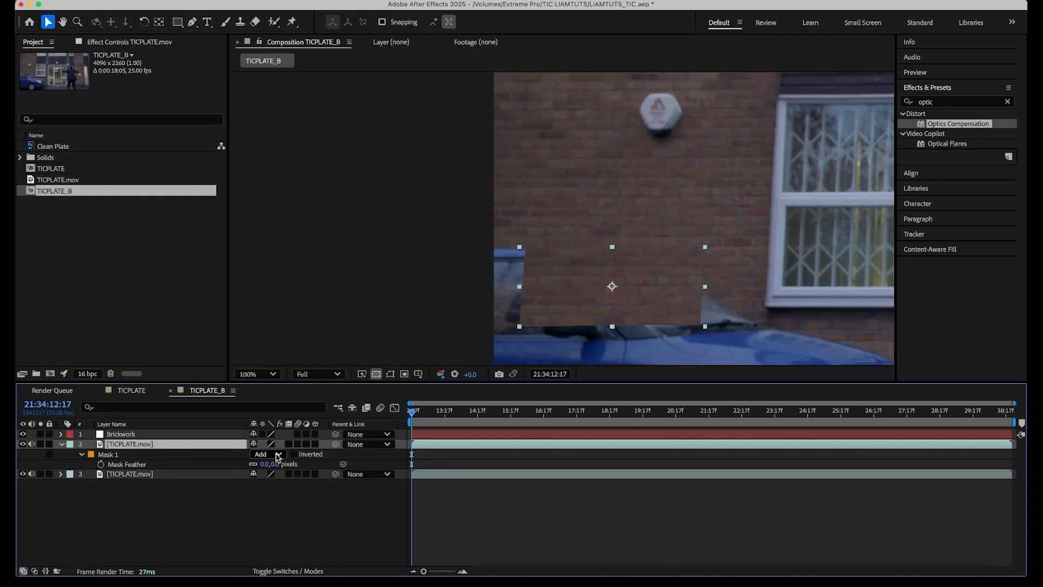
mouse_move(274, 464)
mouse_down()
mouse_move(283, 464)
mouse_move(263, 464)
mouse_up()
key(f)
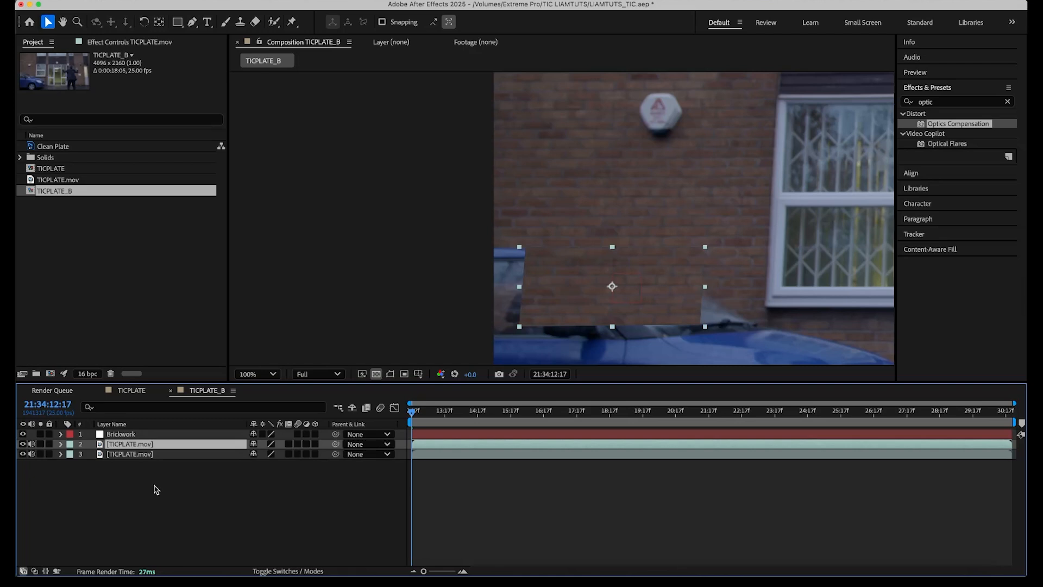
key(f)
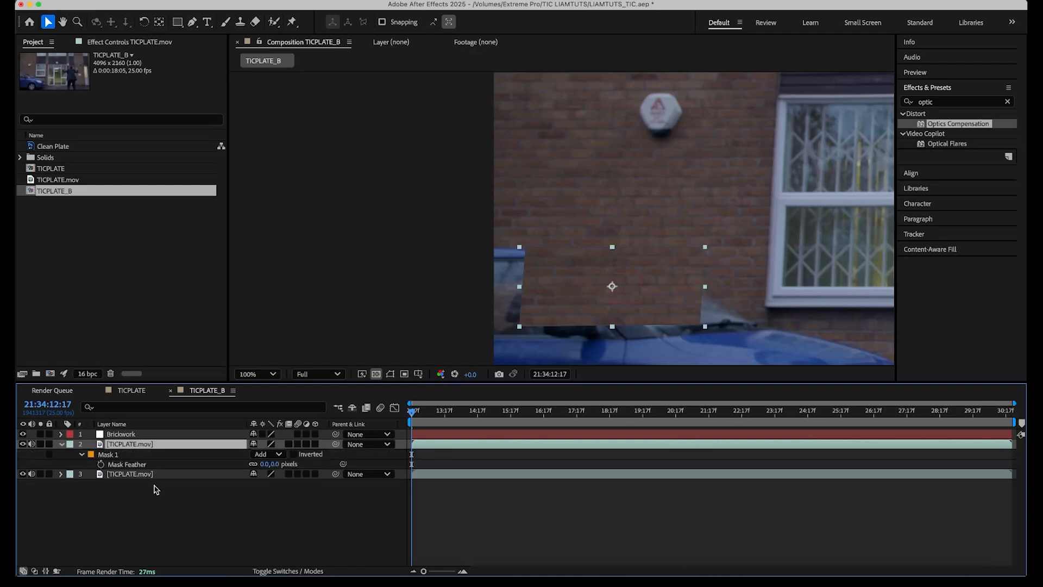
drag(275, 464, 280, 464)
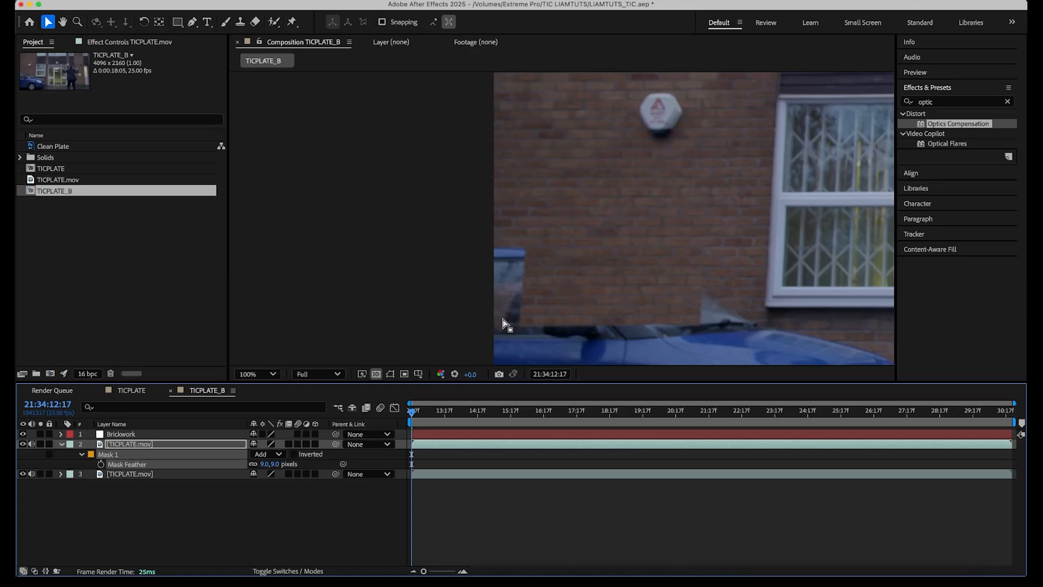
Duplicate the feathered brickwork patch layer and shift the copy to the left.
click(221, 446)
key(super+d)
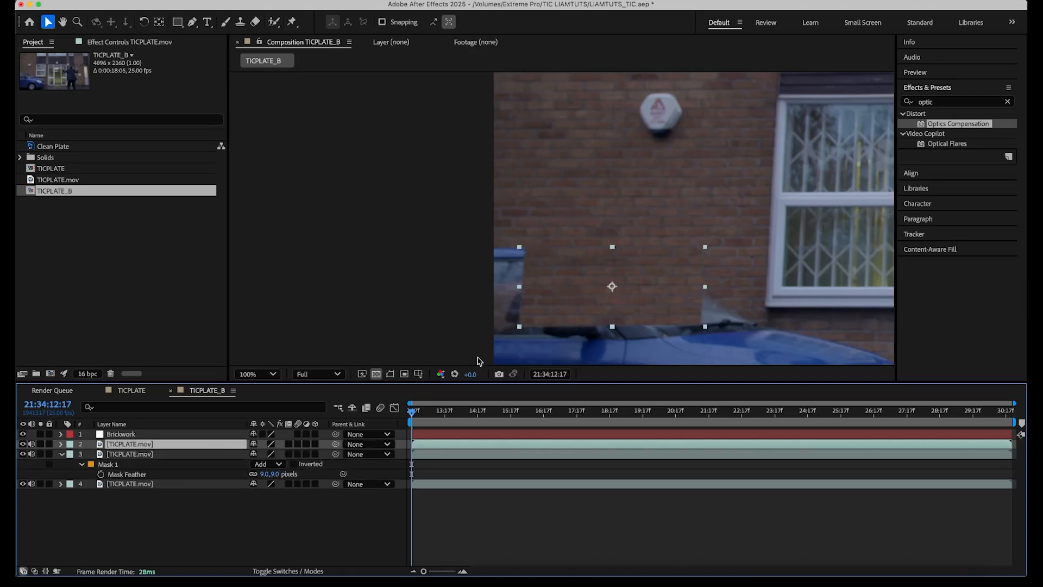
drag(592, 310, 420, 312)
drag(191, 445, 190, 460)
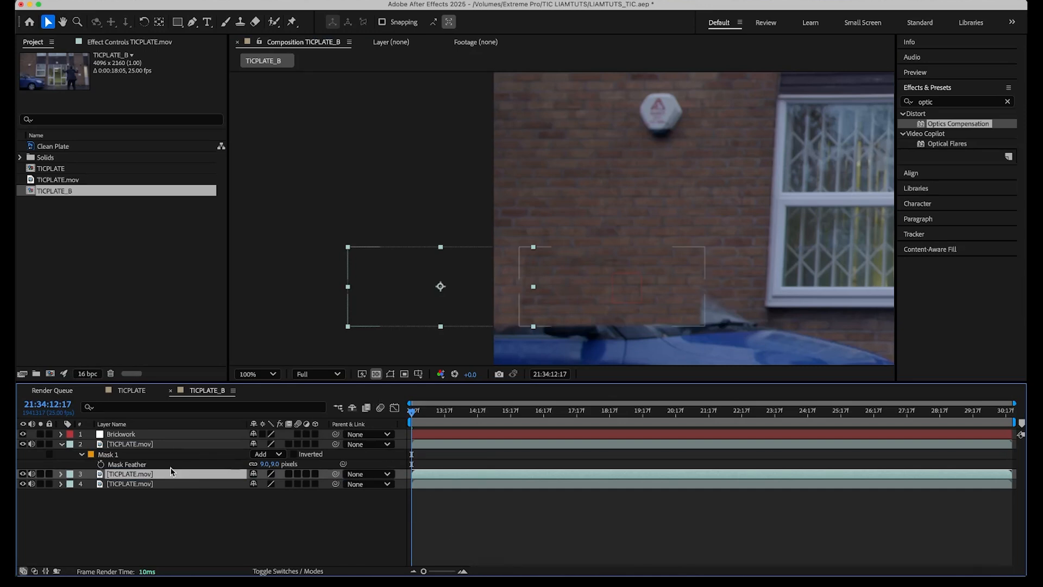
Parent both brickwork patch layers to the Brickwork null.
click(179, 446)
drag(335, 444, 193, 438)
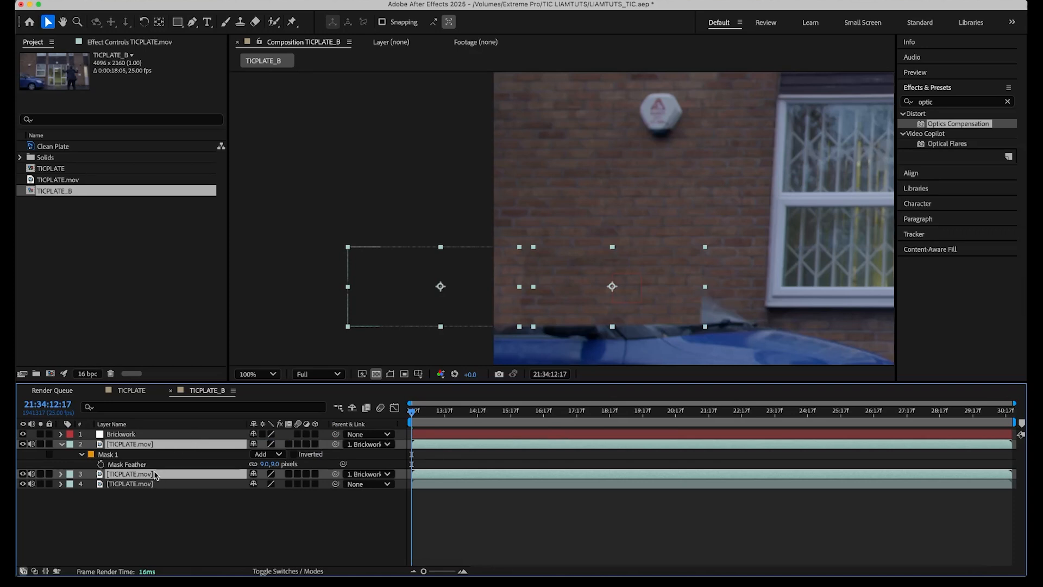
Set the label colour of the Brickwork null and both patch layers to red.
click(141, 435)
shift+click(140, 475)
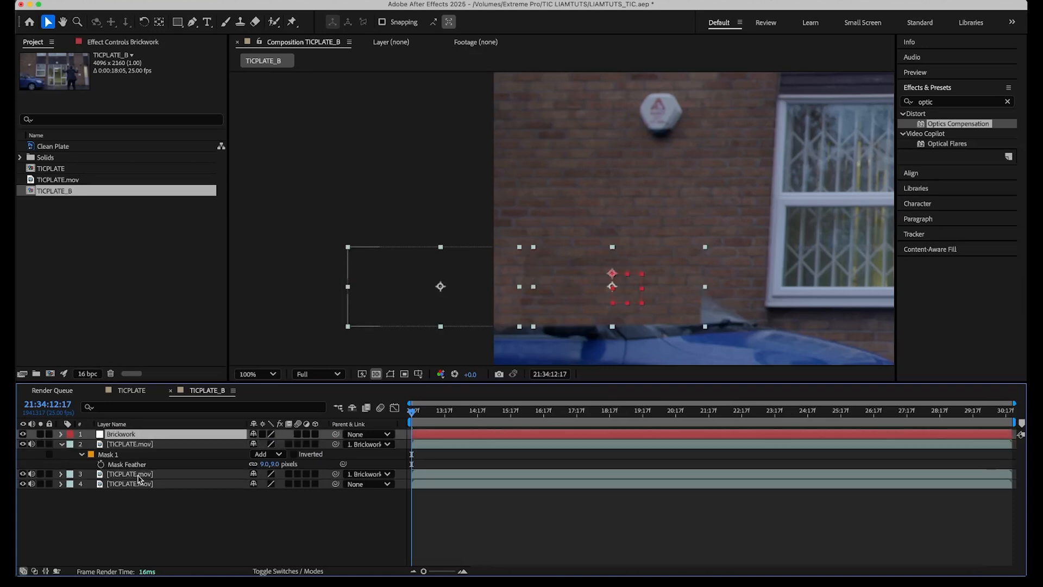
click(71, 435)
click(89, 362)
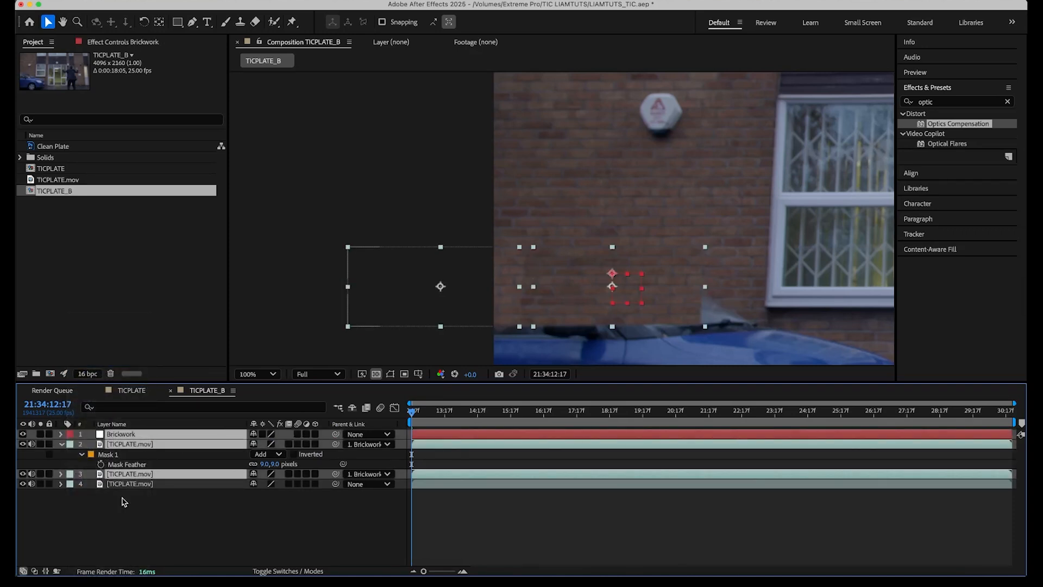
click(152, 525)
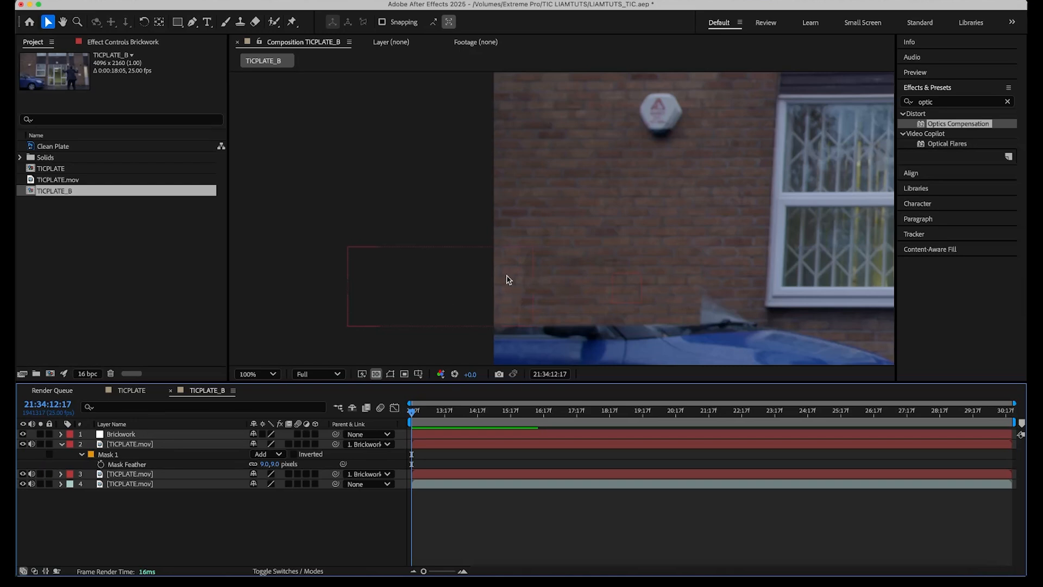
Apply a Levels effect to the left brickwork patch layer.
click(164, 475)
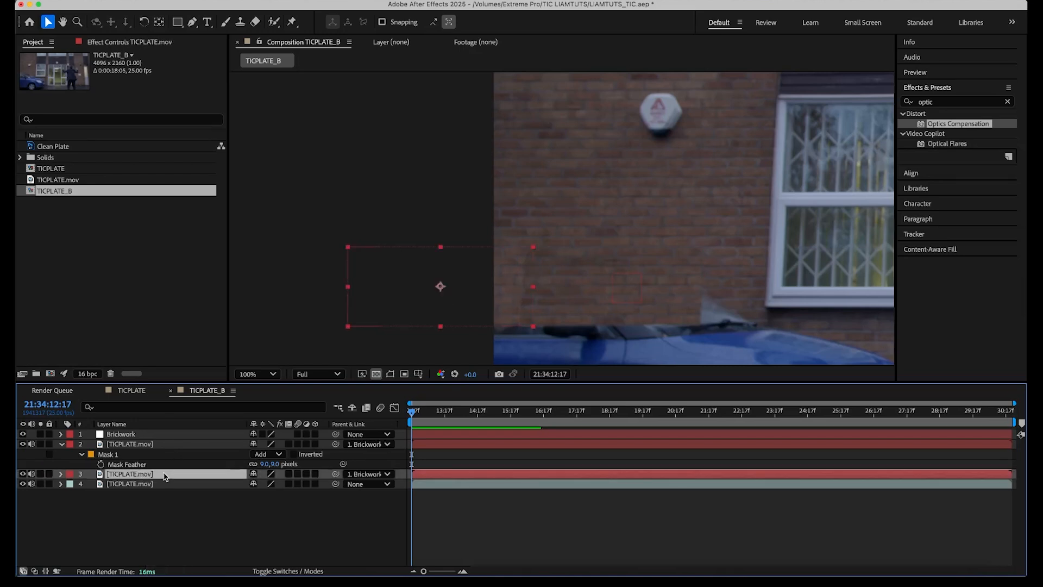
click(266, 2)
mouse_move(326, 150)
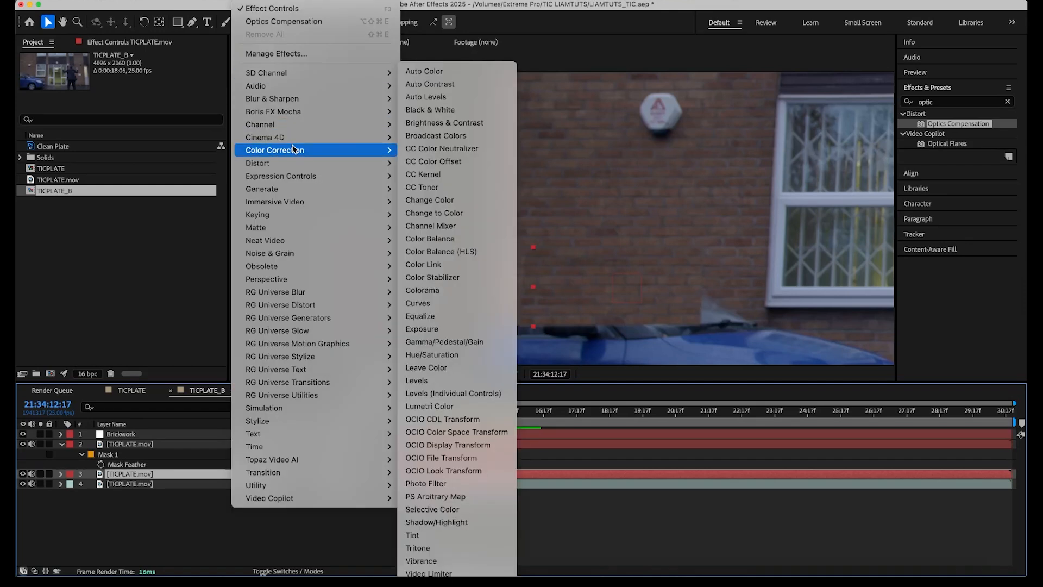
click(429, 380)
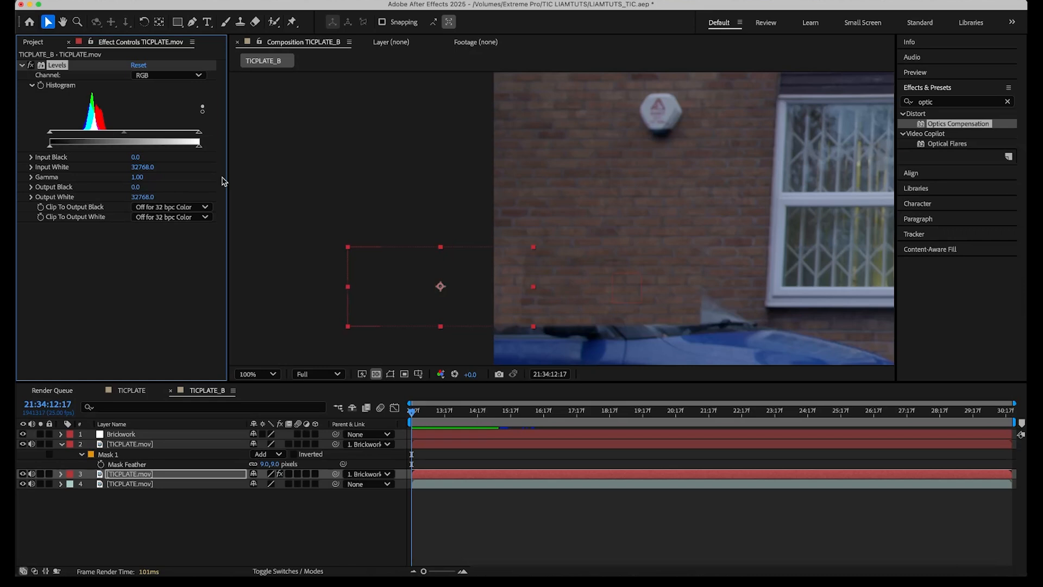
Viewing the red channel alone, lower the Levels red output white to 29684.0.
click(164, 76)
click(150, 101)
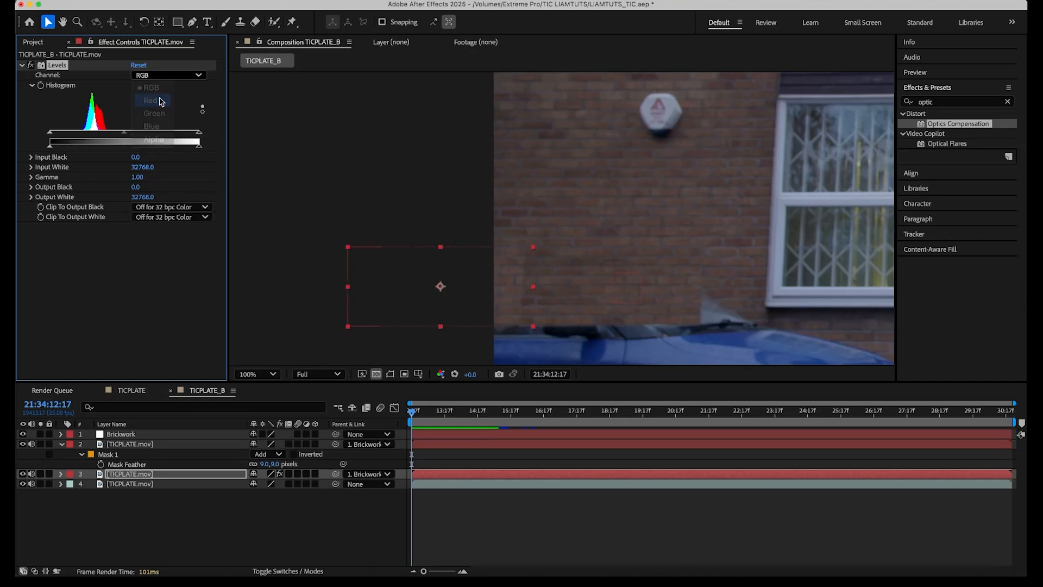
key(alt+1)
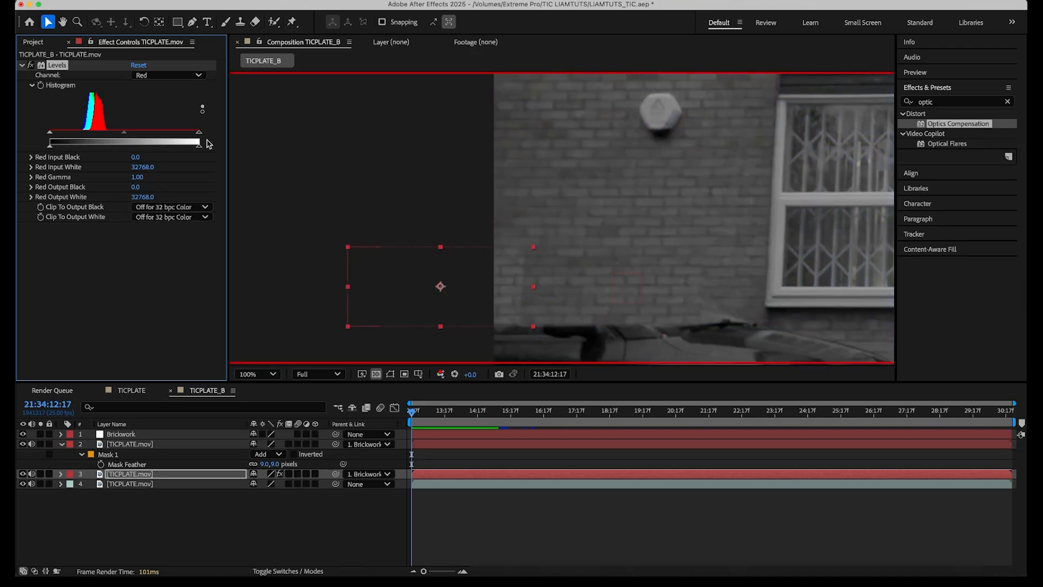
drag(200, 146, 185, 148)
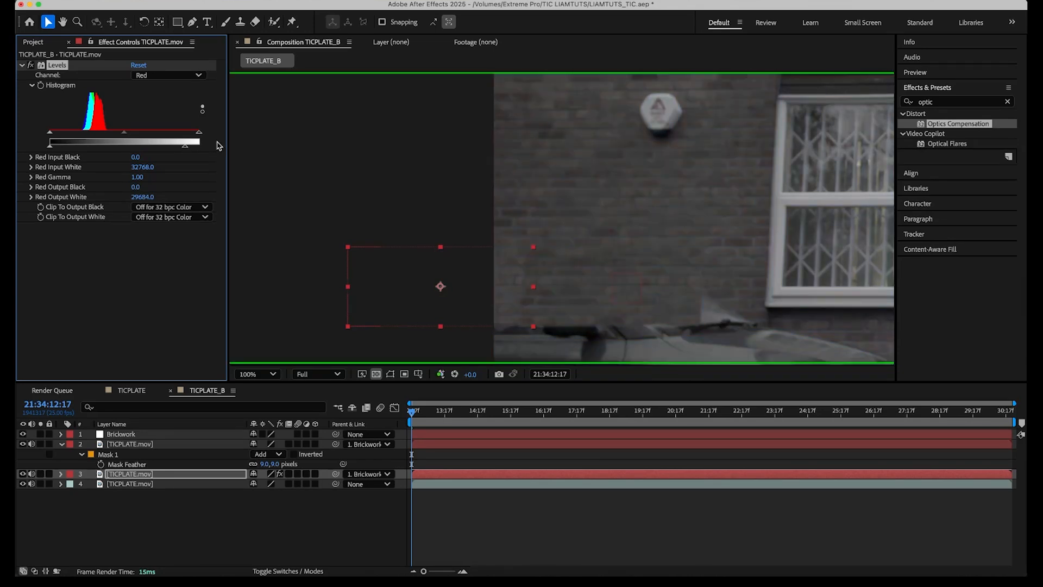
Lower the green and blue output white levels slightly, then return to the full colour view.
click(153, 76)
click(153, 113)
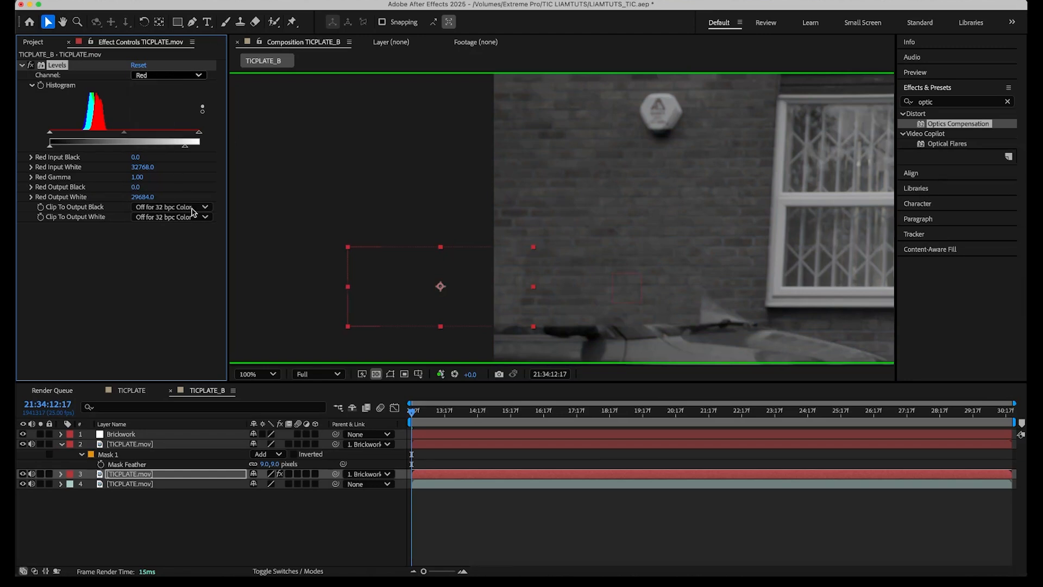
drag(199, 145, 191, 145)
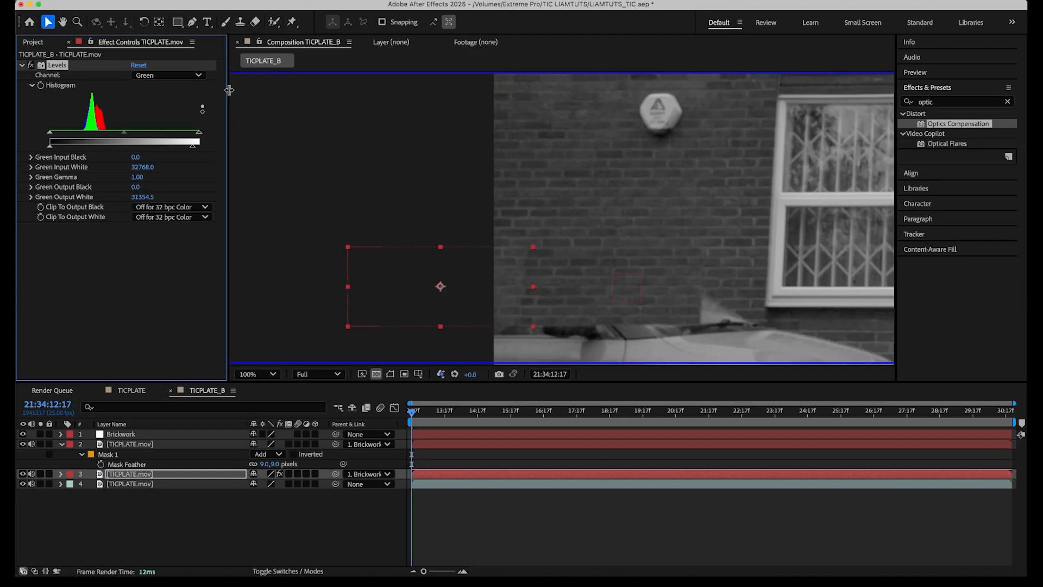
click(196, 79)
click(165, 125)
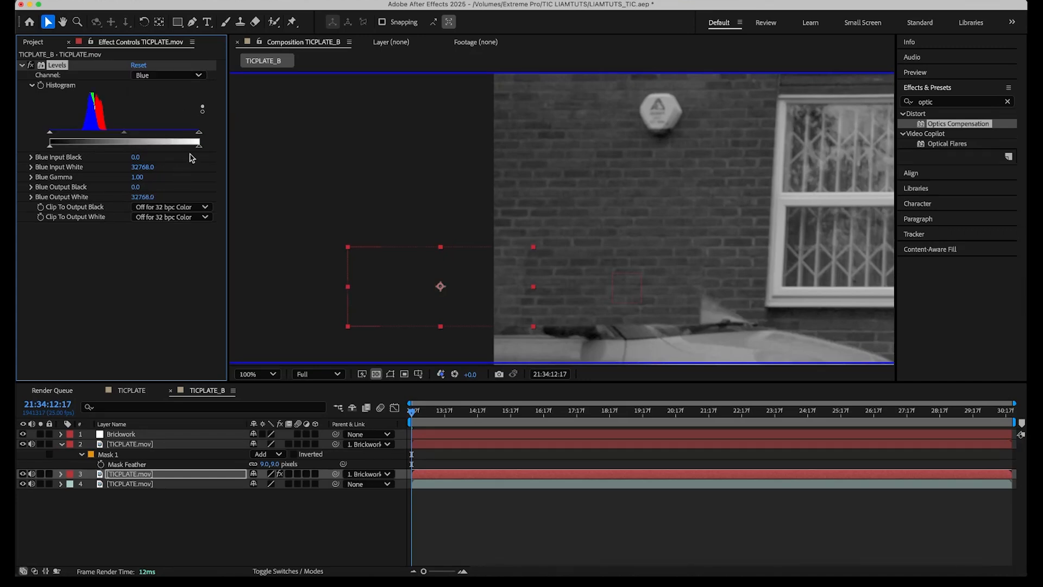
drag(197, 150, 190, 149)
key(alt+3)
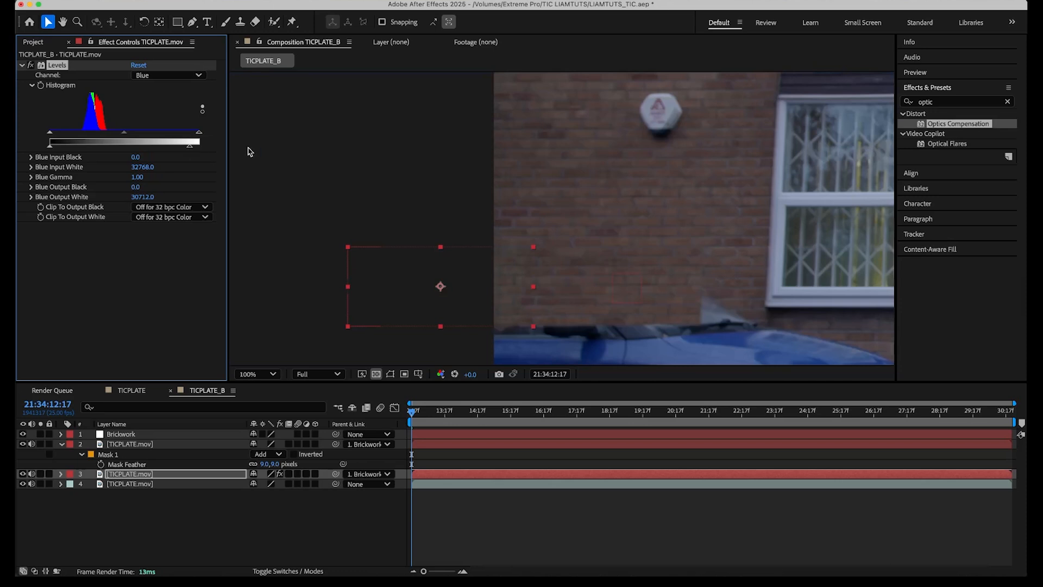
Set the Levels blue output white to 29941.0 and the green output white to 29812.5.
click(198, 75)
mouse_move(191, 149)
mouse_down()
mouse_move(173, 148)
mouse_move(195, 147)
mouse_move(187, 145)
mouse_up()
click(168, 75)
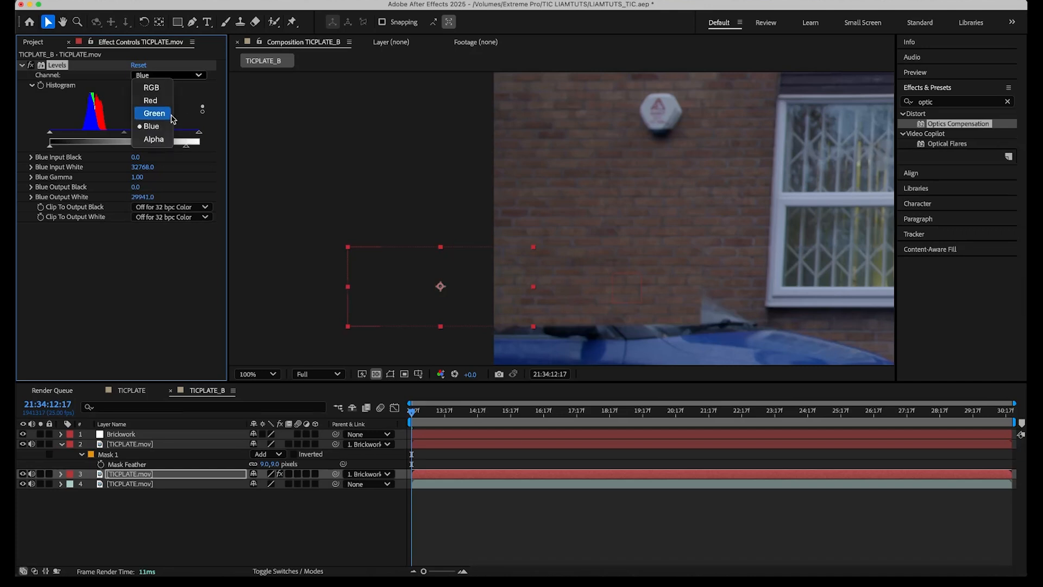
click(157, 109)
drag(190, 147, 187, 150)
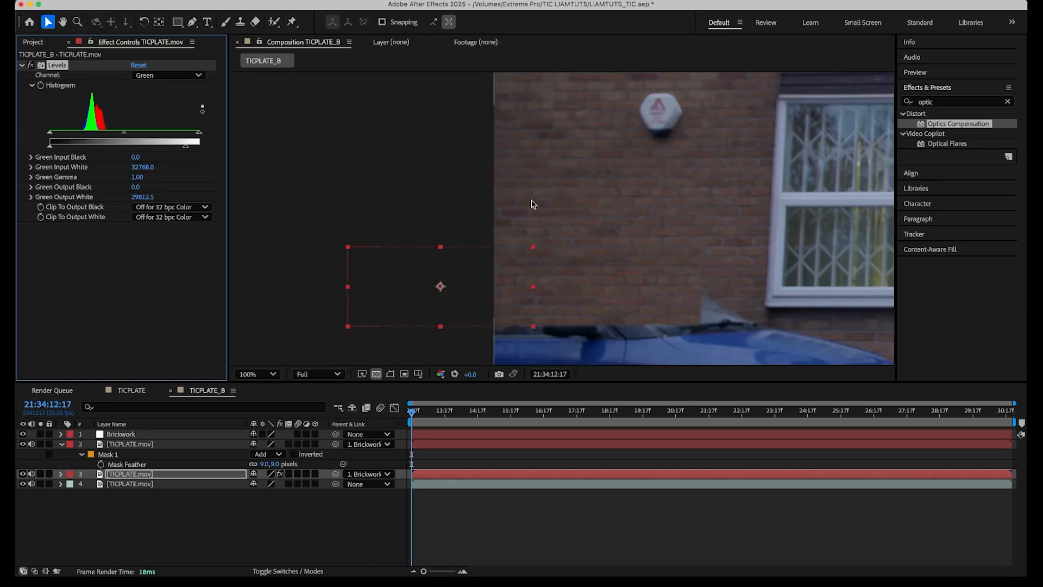
Duplicate both brickwork patch layers and nudge the copies downward to cover more of the car.
shift+click(149, 445)
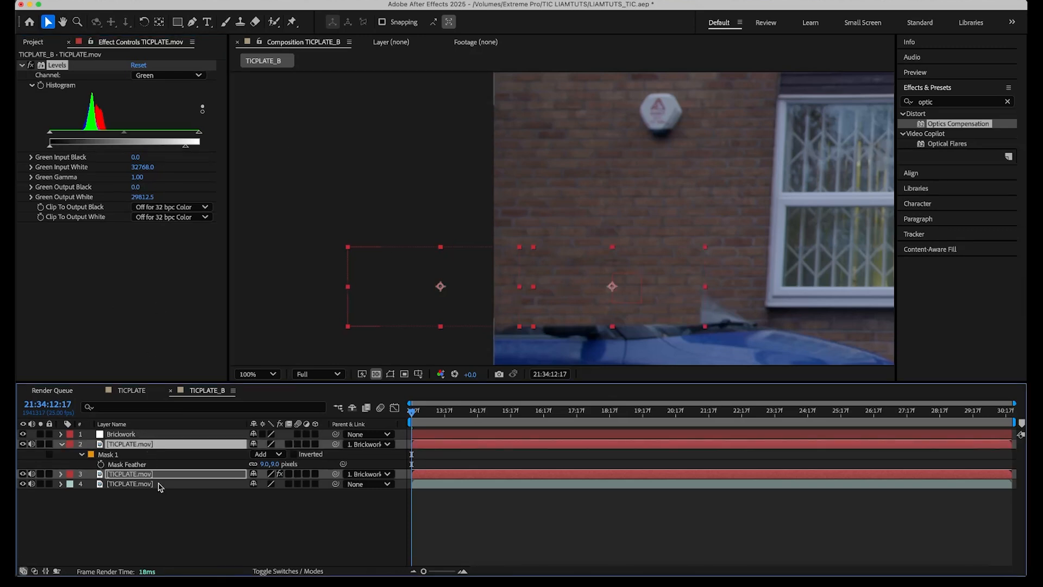
key(super+d)
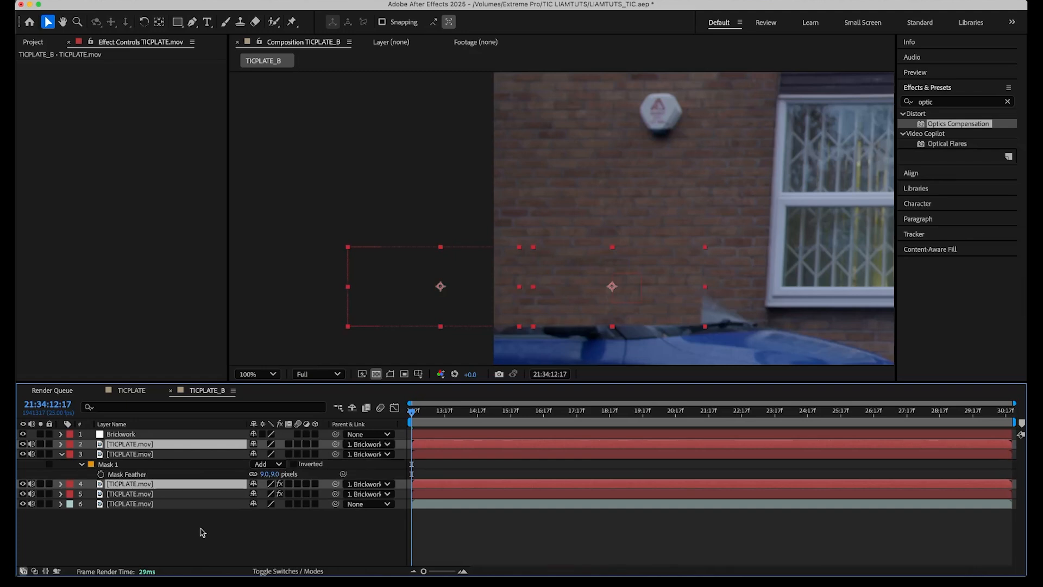
key(shift+Down)
key(shift+Down)
key(shift+Down)
key(shift+Down)
key(shift+Down)
key(shift+Down)
key(shift+Down)
key(shift+Down)
key(shift+Down)
key(shift+Down)
key(shift+Down)
key(shift+Down)
key(shift+Down)
key(shift+Down)
key(shift+Down)
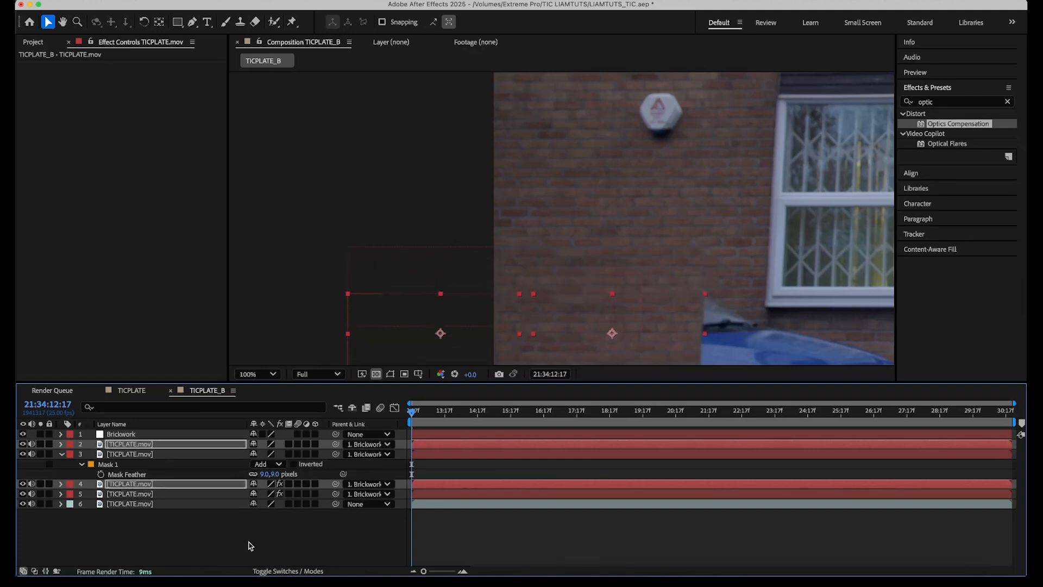
key(shift+Up)
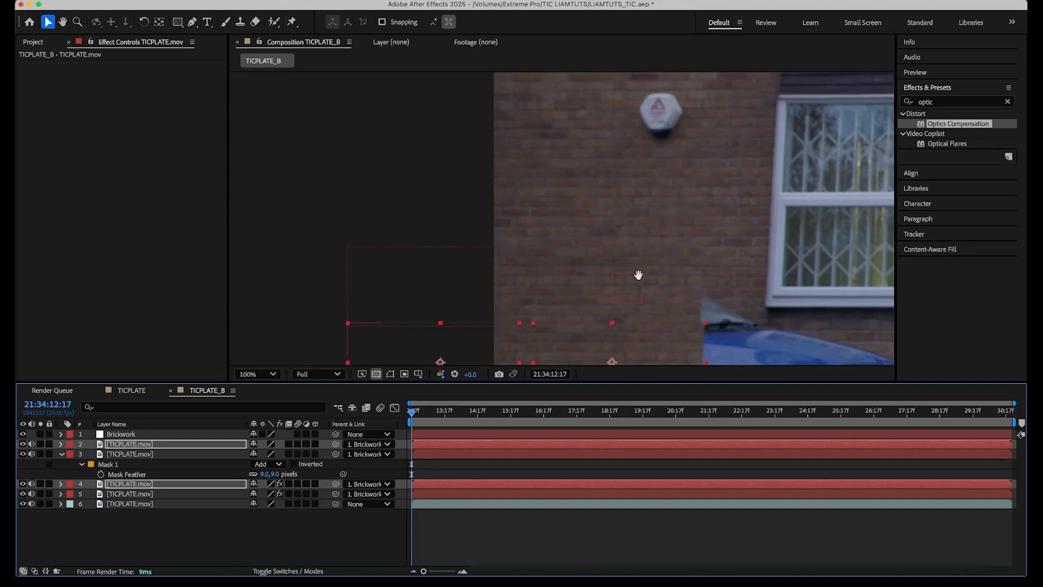
drag(639, 274, 622, 132)
key(v)
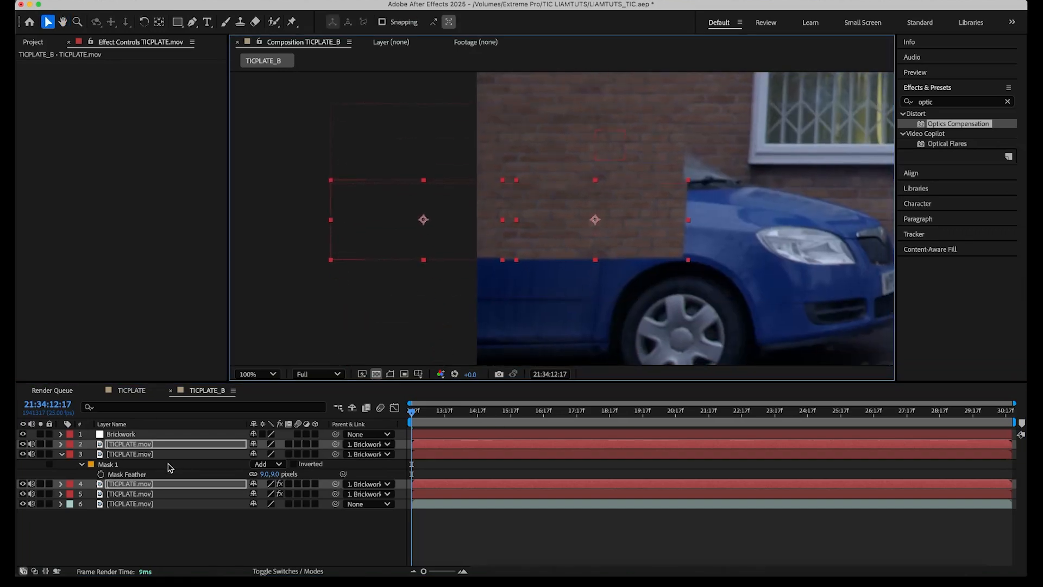
Duplicate the selected patch layers again and nudge the new copies further down over the car.
key(super+d)
drag(161, 445, 157, 450)
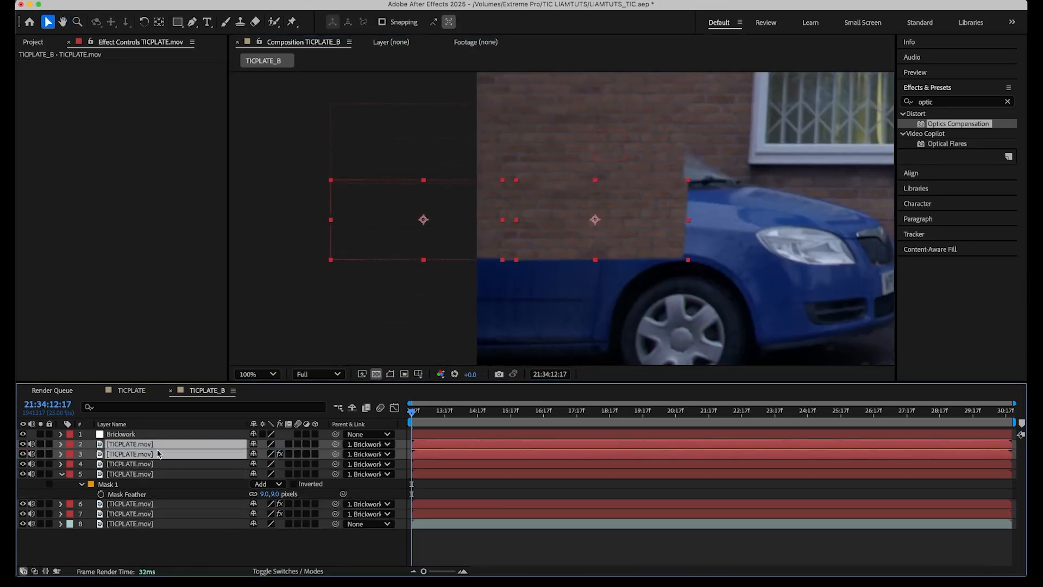
key(shift+Down)
key(shift+Down)
key(shift+Down)
key(shift+Down)
key(shift+Down)
key(shift+Down)
key(shift+Down)
key(shift+Down)
key(shift+Down)
key(shift+Down)
key(shift+Down)
key(shift+Down)
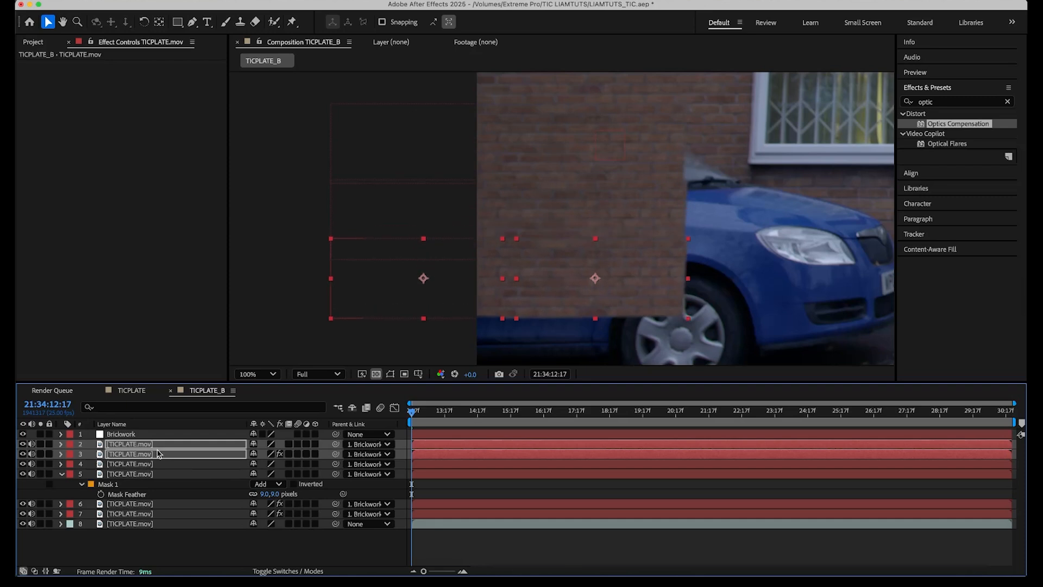
key(shift+Down)
key(shift+Down)
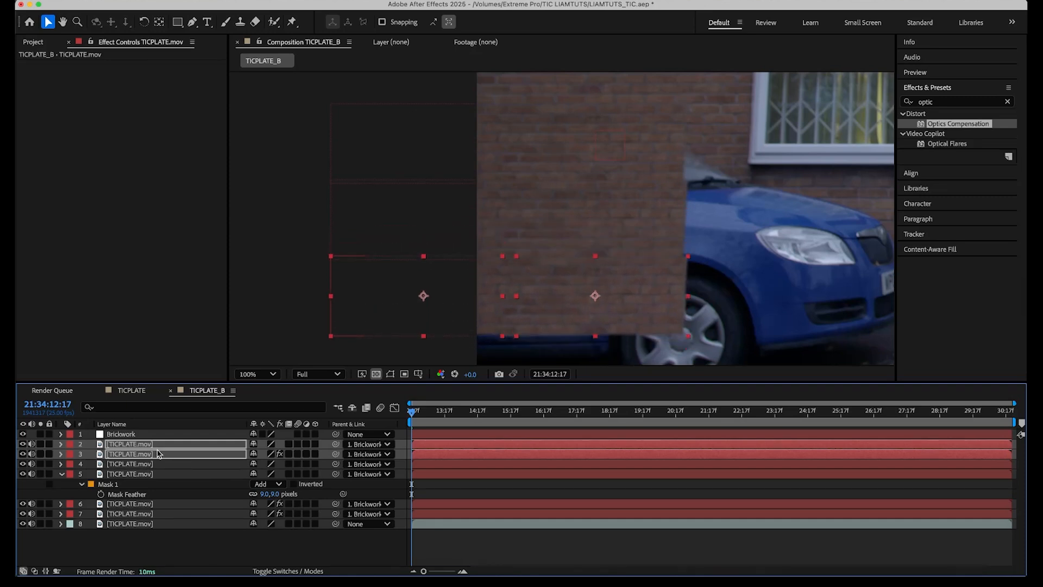
Duplicate the original footage layer and set the copy's label colour to blue.
click(451, 552)
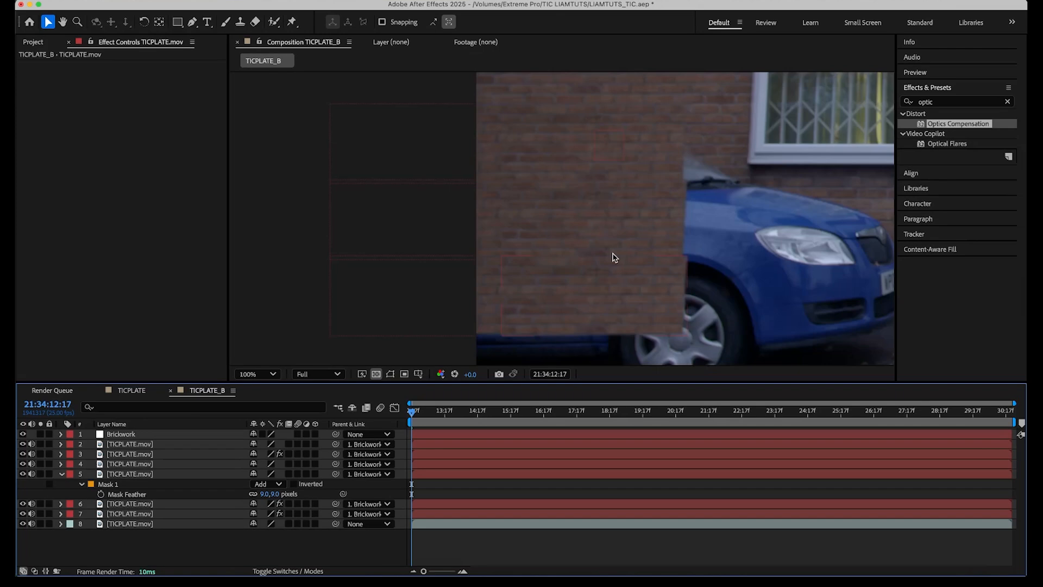
key(space)
drag(771, 280, 581, 235)
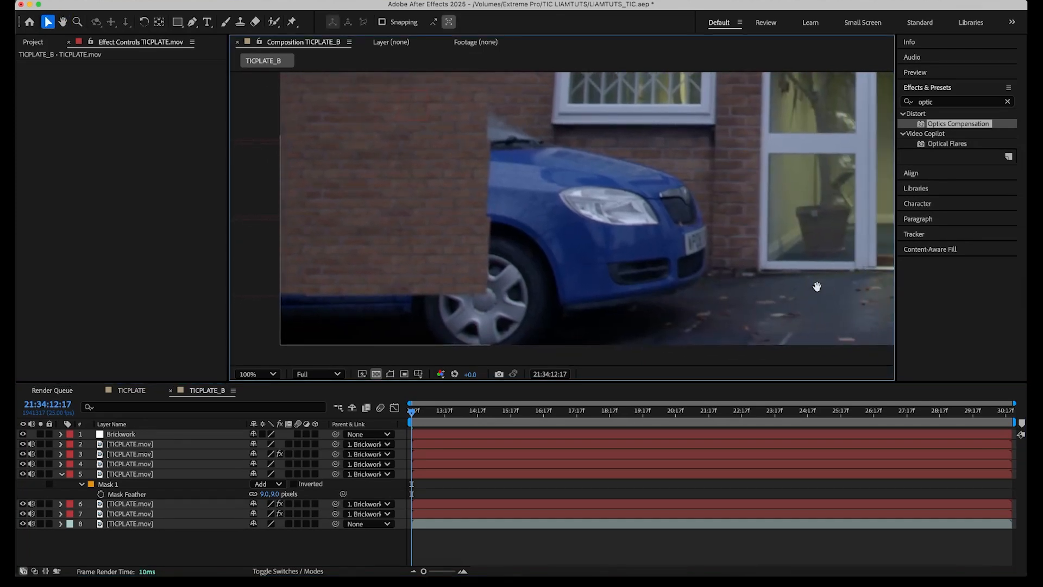
drag(818, 288, 496, 270)
drag(825, 270, 480, 269)
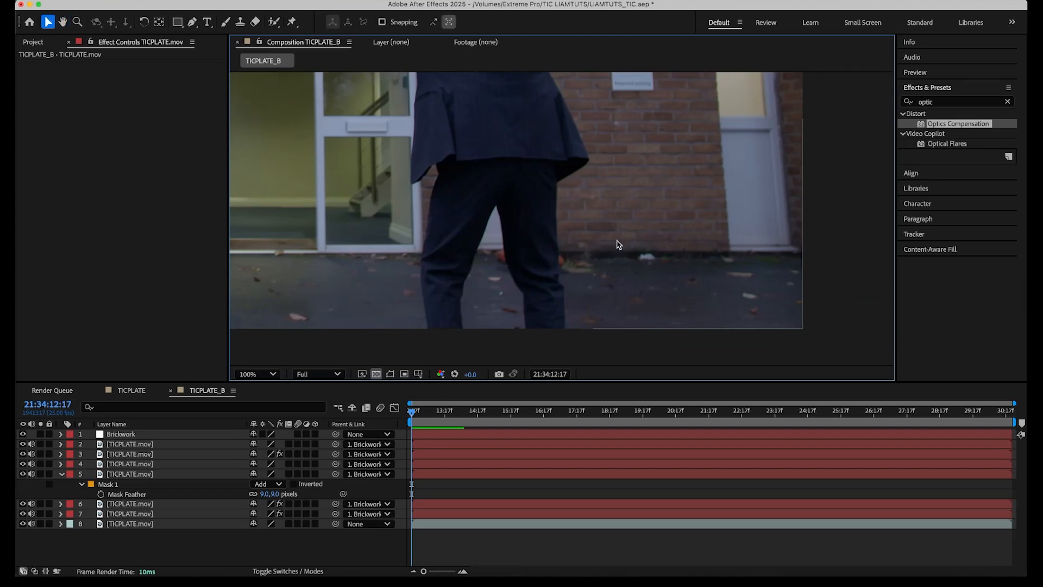
click(157, 526)
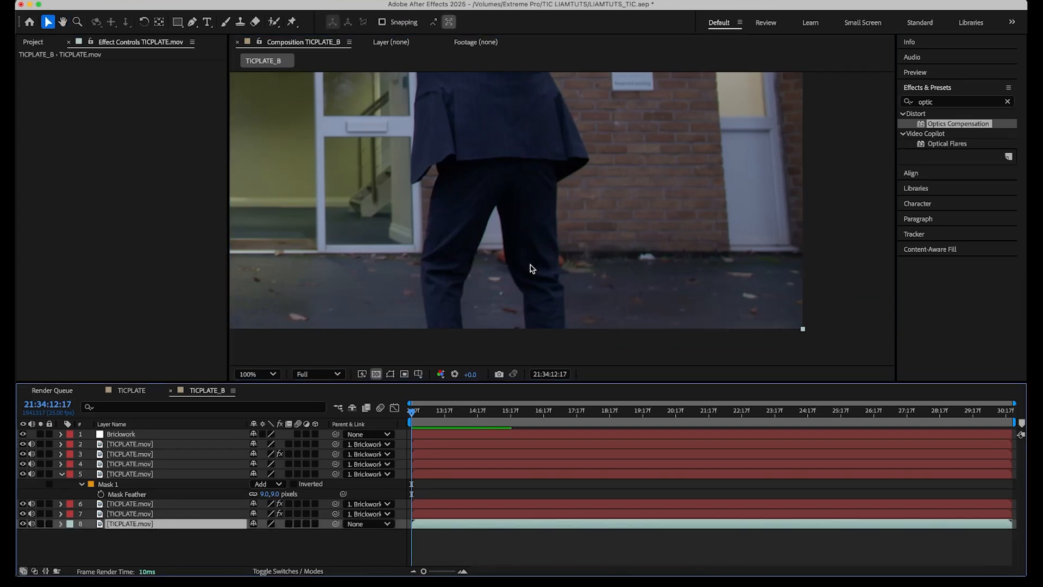
drag(331, 275, 373, 249)
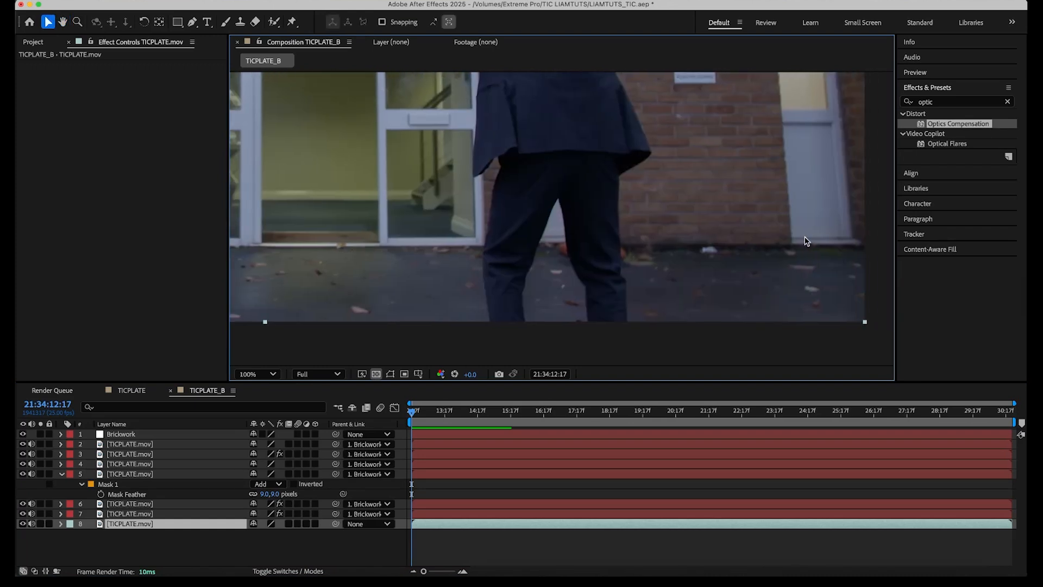
click(136, 525)
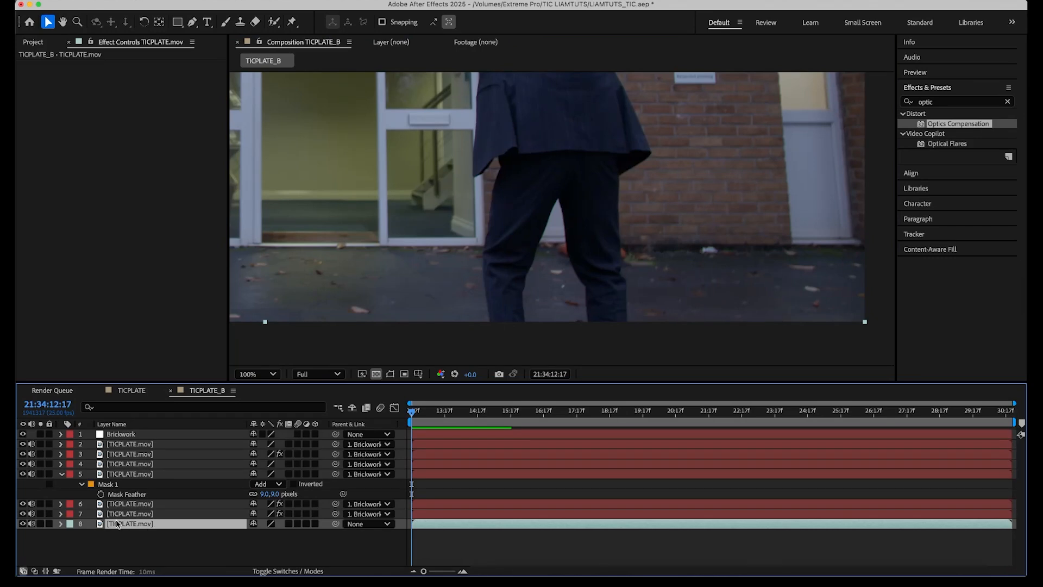
key(super+d)
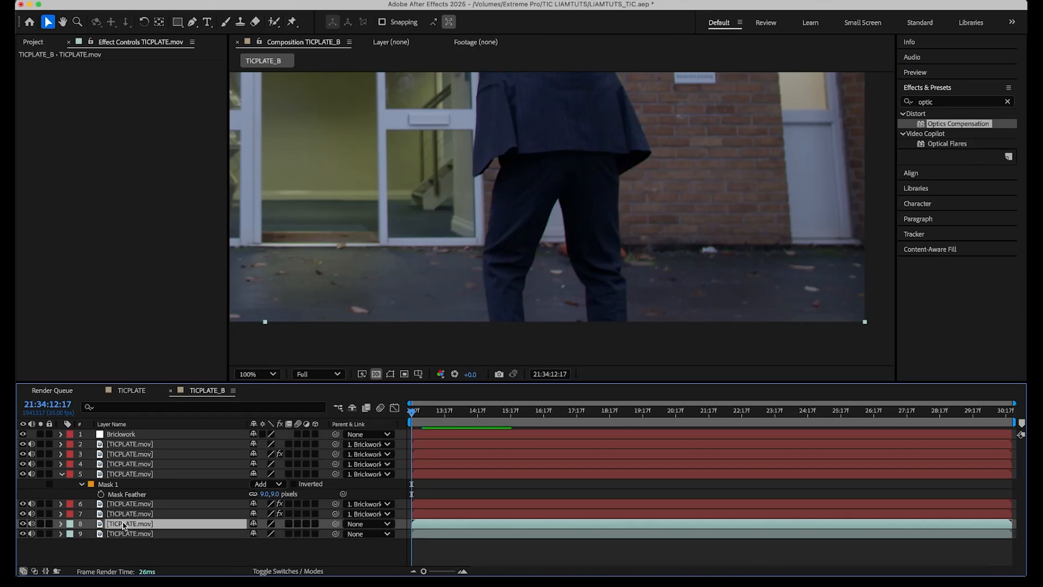
click(69, 526)
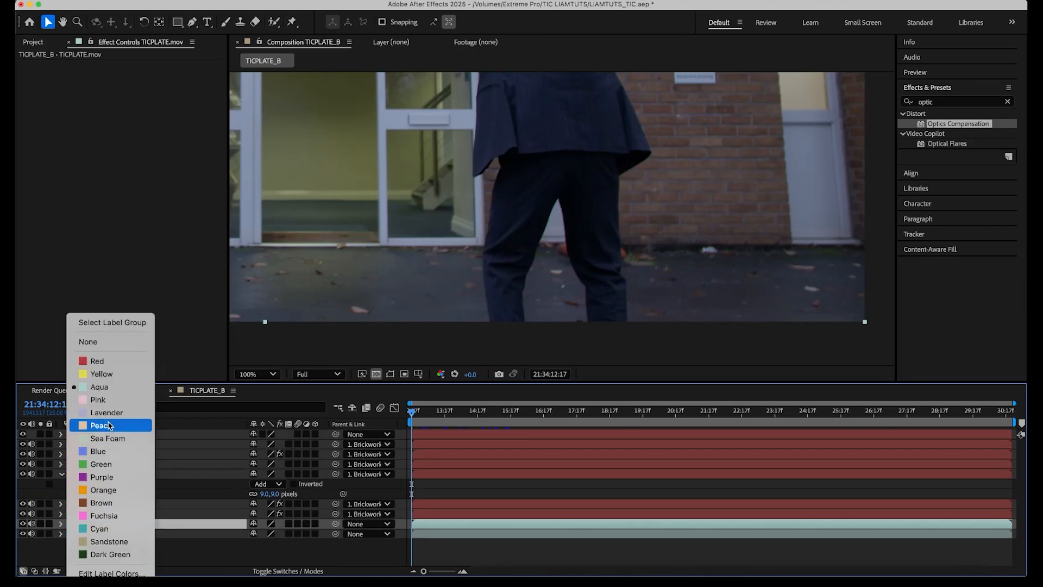
click(99, 451)
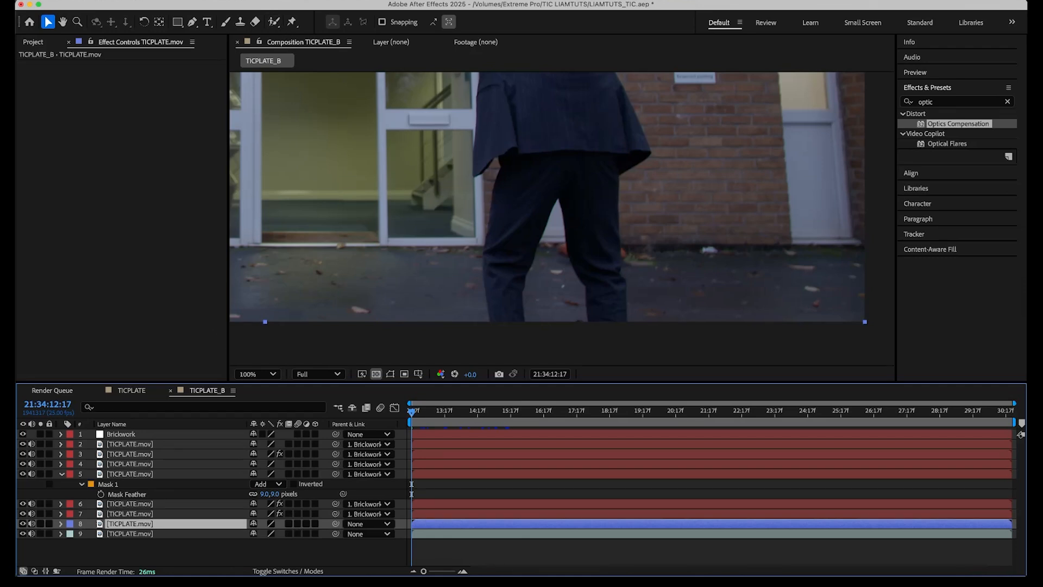
Create a new null object named Floor and set its label colour to blue.
click(220, 1)
mouse_move(236, 11)
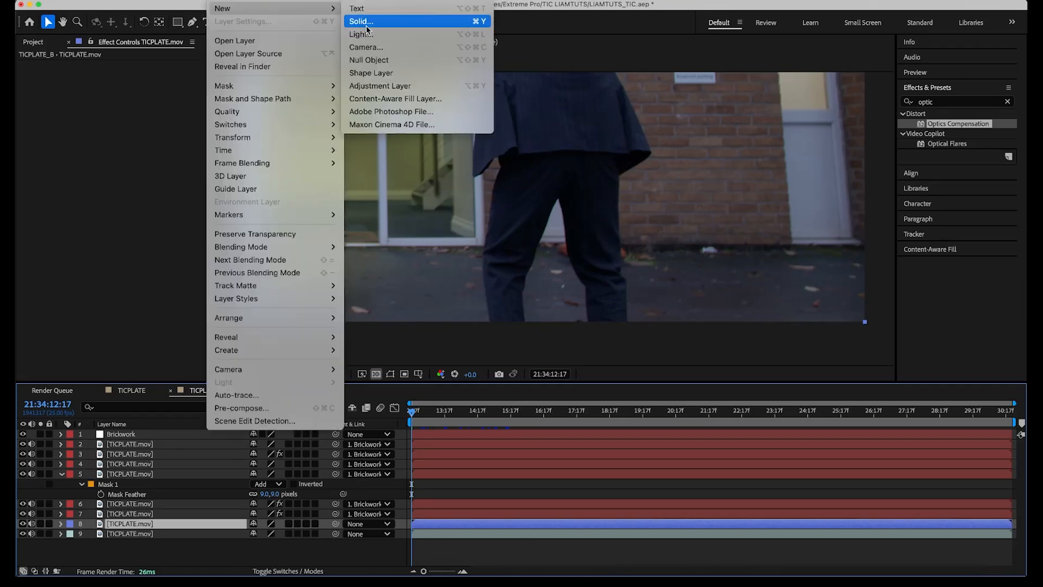
click(369, 60)
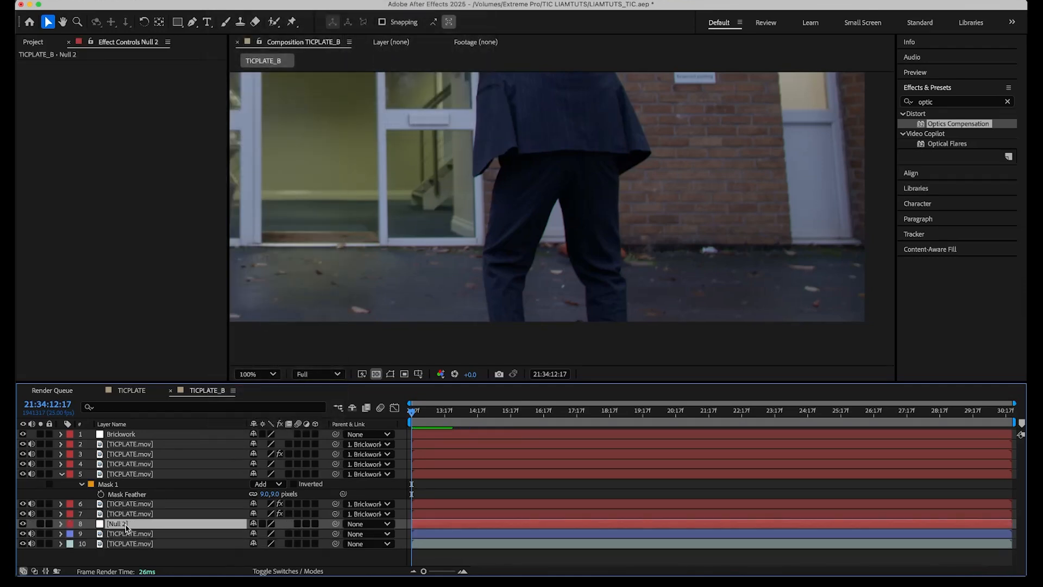
key(Return)
text(F)
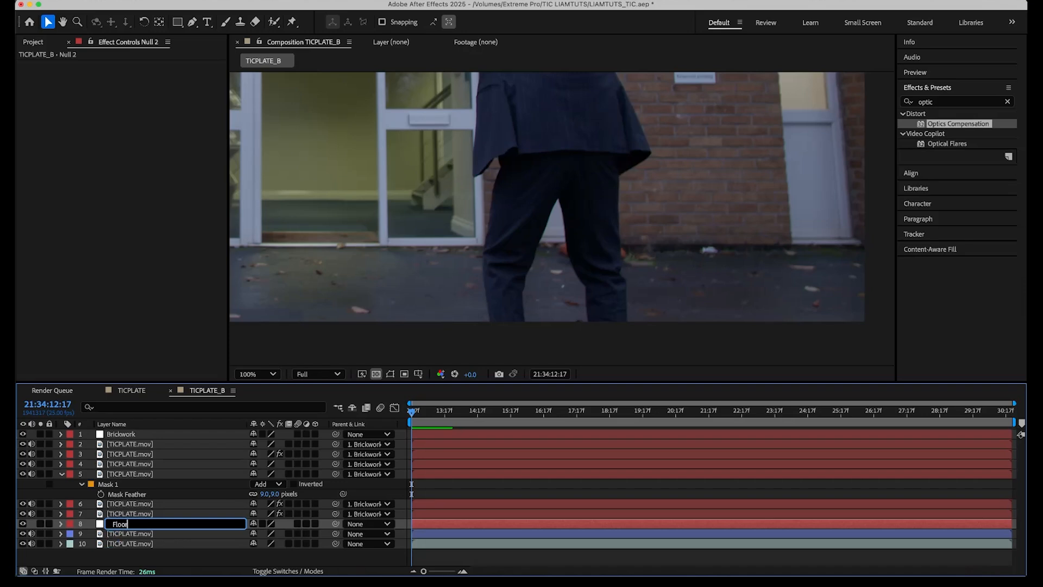
text(loor)
key(Return)
click(70, 524)
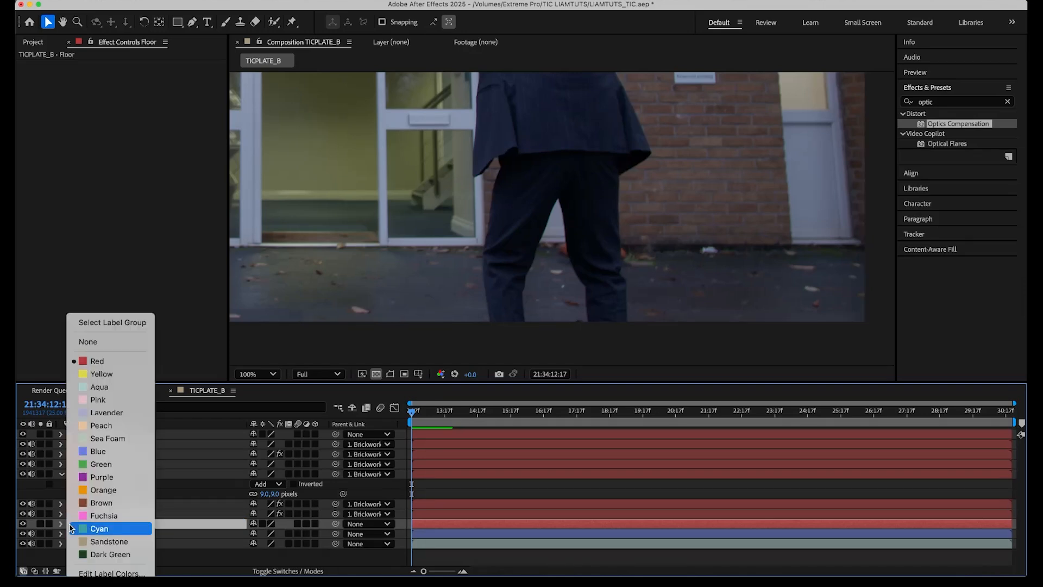
click(97, 451)
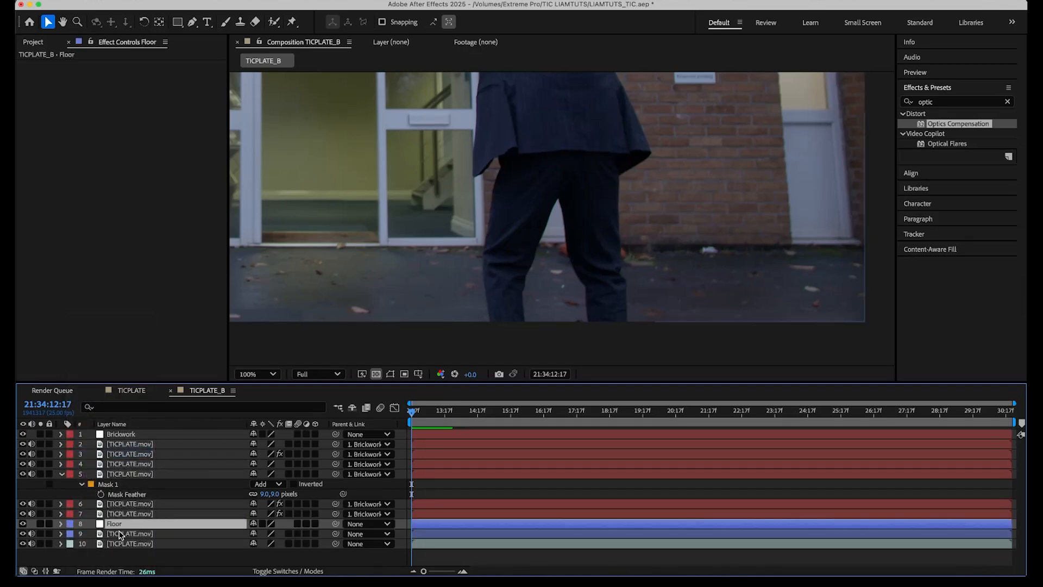
Move the Floor null down onto the ground beside the car's front wheel.
click(120, 535)
drag(336, 534, 141, 533)
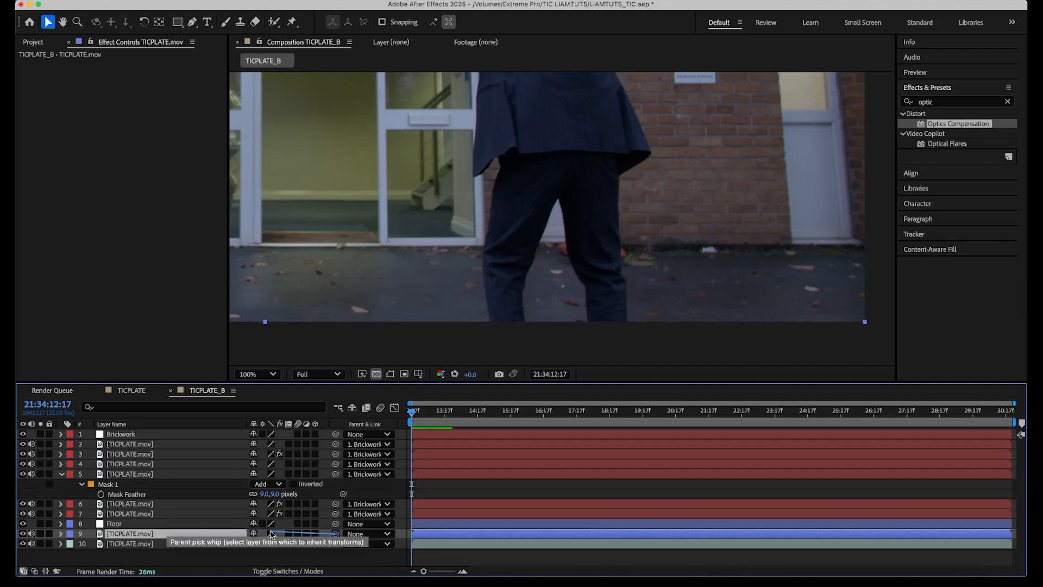
click(139, 526)
scroll(611, 265, down, 2)
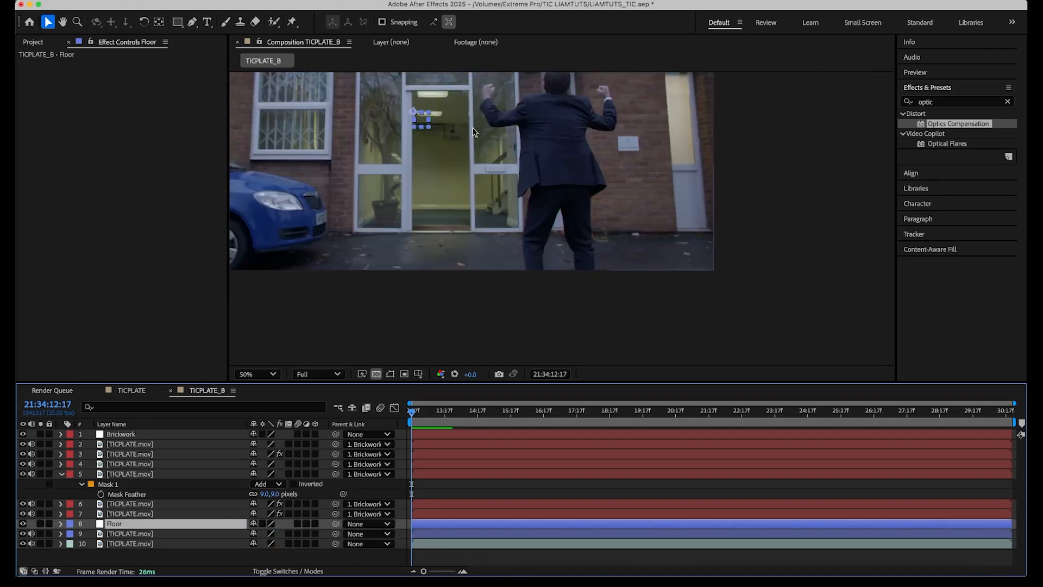
drag(416, 114, 254, 238)
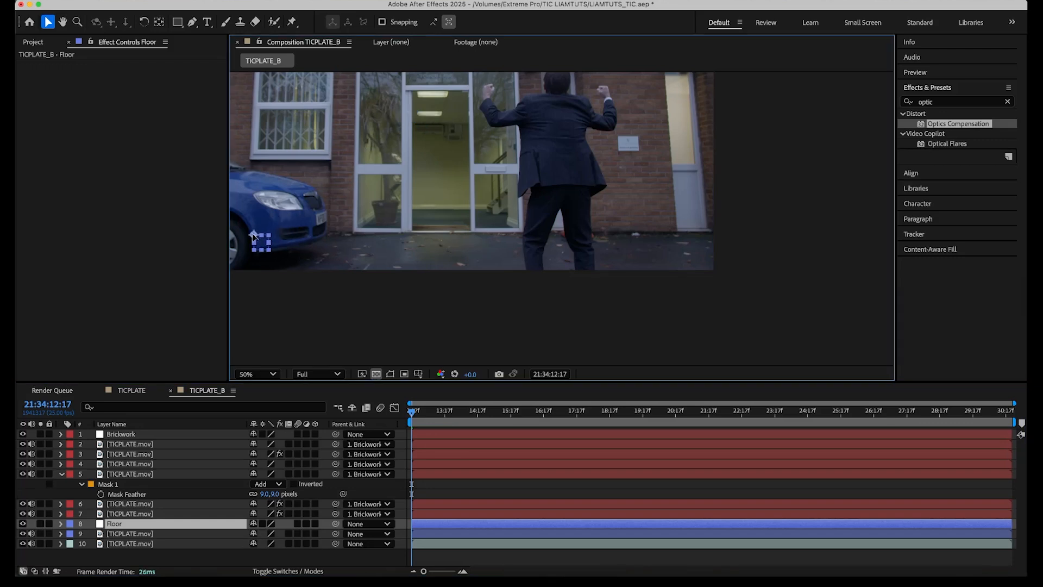
Draw a four-point mask around a patch of floor right of the man's legs on the blue footage copy, extending its bottom corners downward.
click(143, 535)
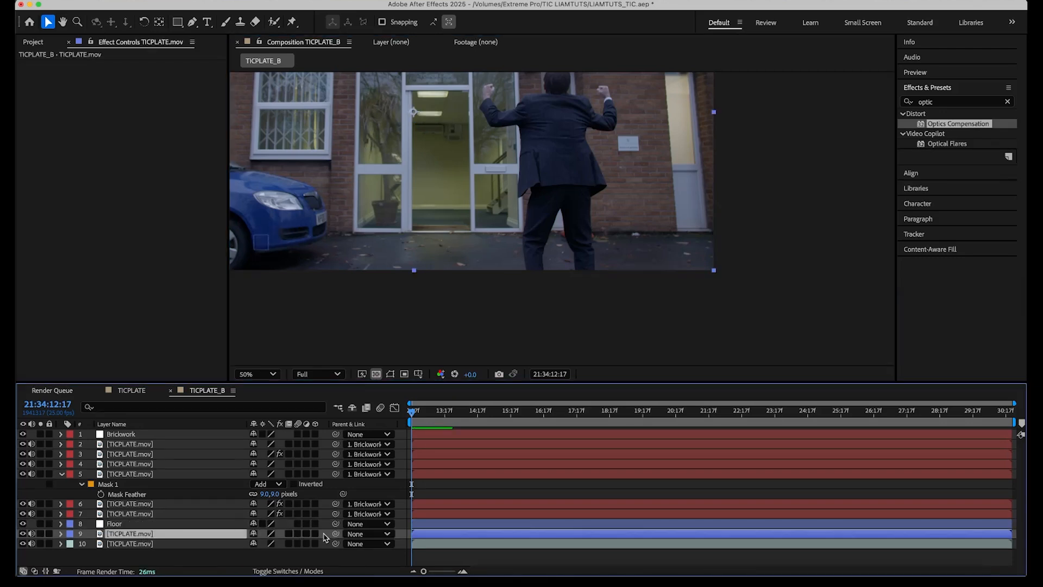
scroll(685, 273, up, 2)
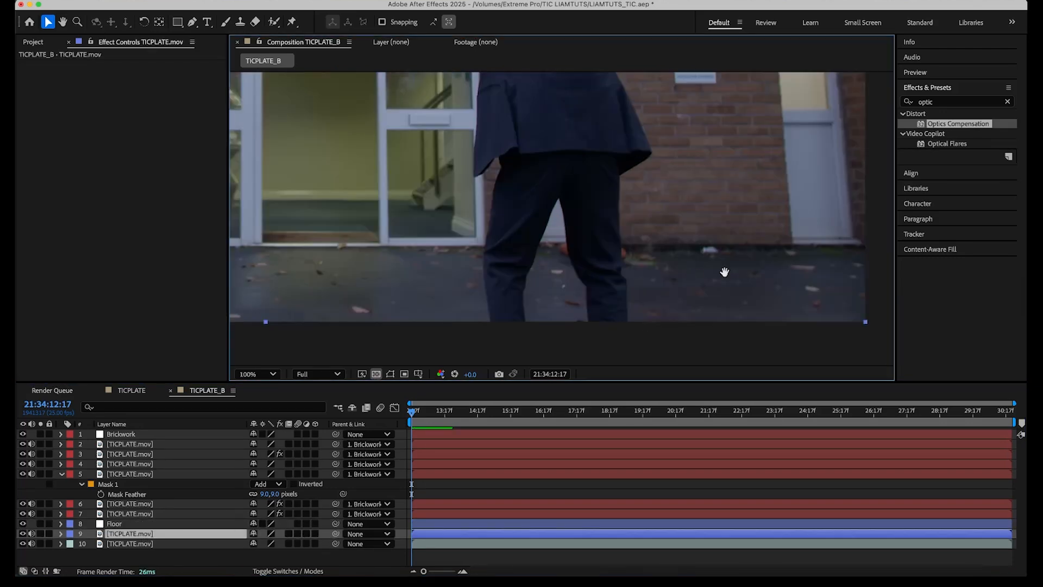
drag(725, 273, 554, 282)
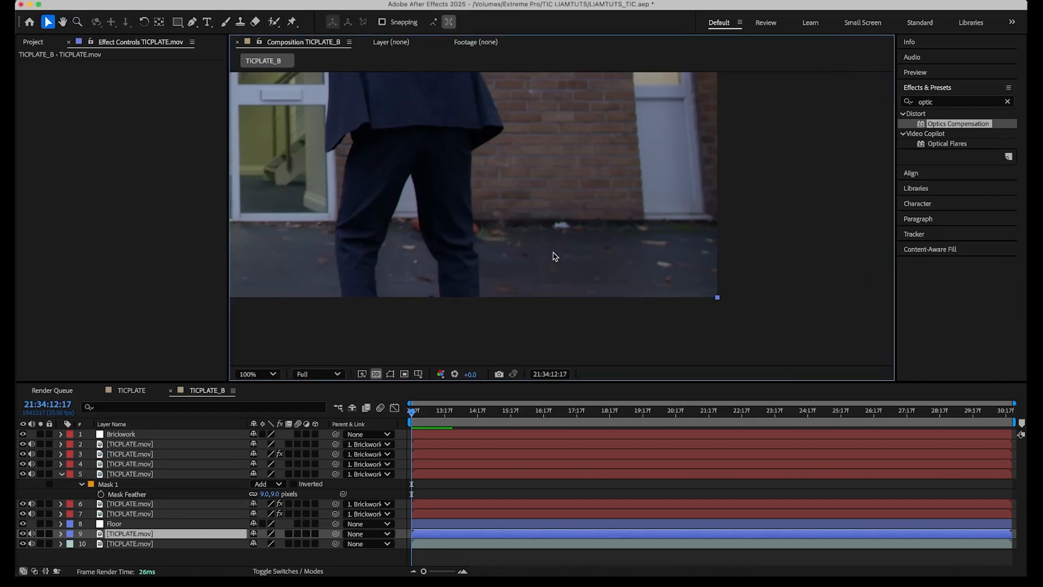
key(g)
click(516, 199)
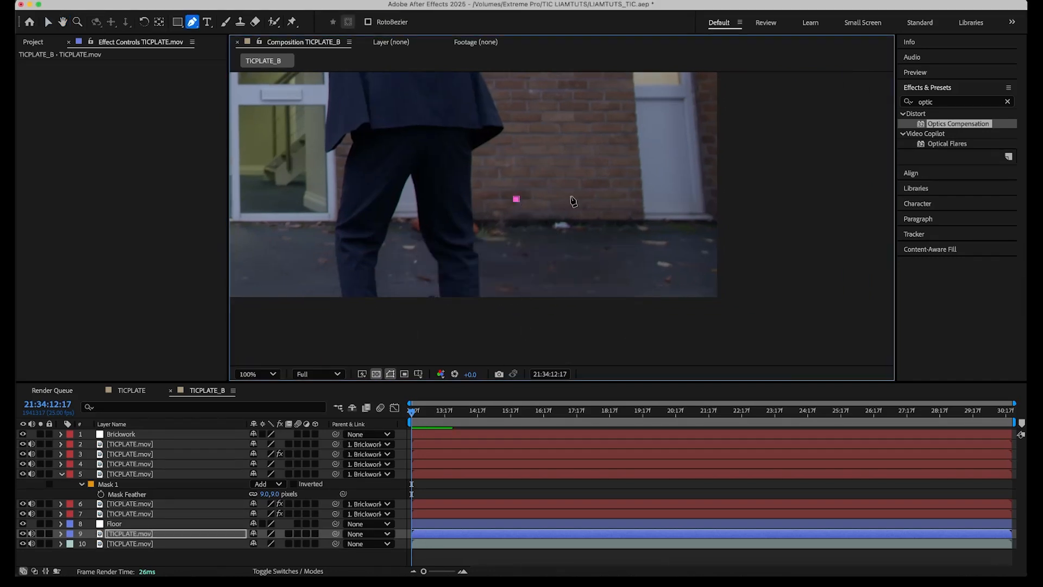
click(630, 197)
click(664, 288)
click(514, 288)
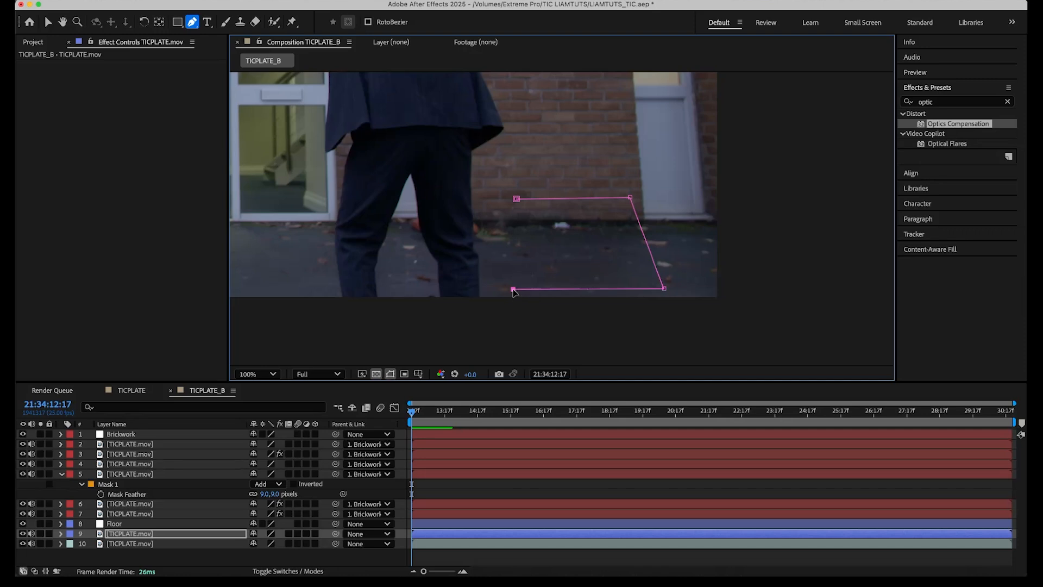
click(516, 199)
drag(513, 289, 513, 308)
drag(664, 289, 667, 308)
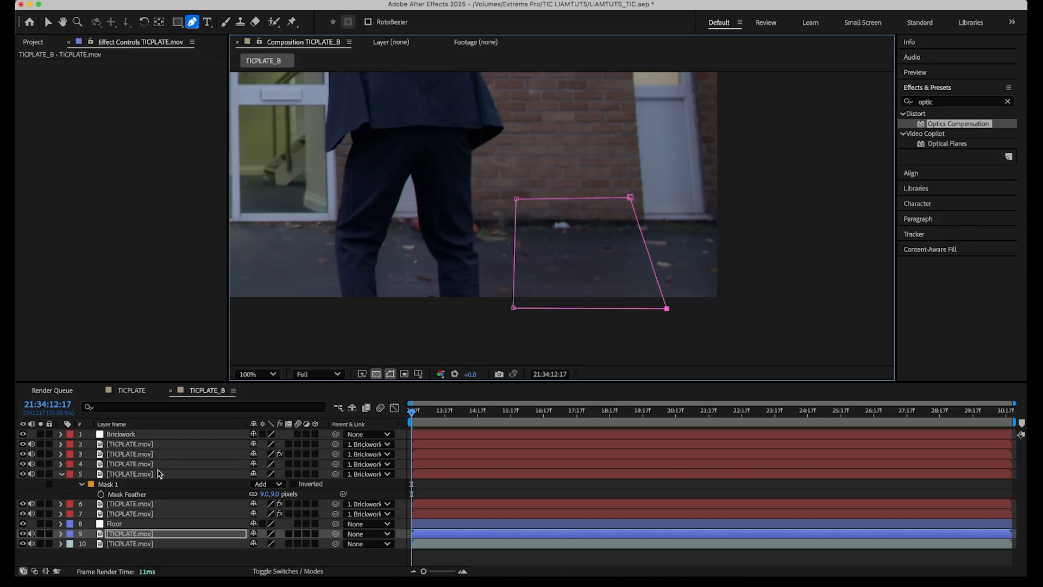
Center the floor patch layer's anchor point in its layer content.
click(132, 539)
right_click(163, 539)
mouse_move(207, 293)
mouse_move(261, 277)
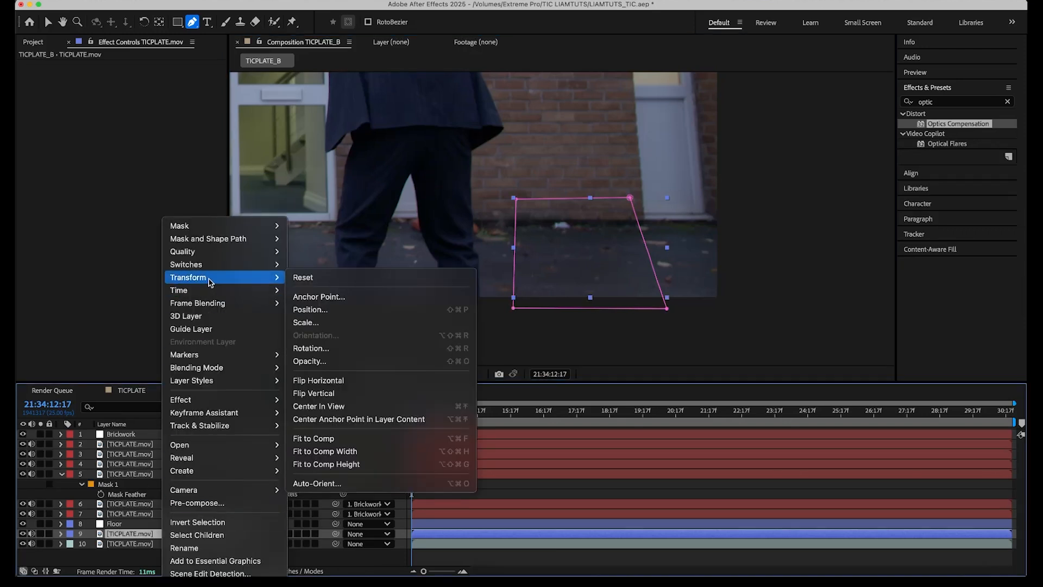
click(346, 419)
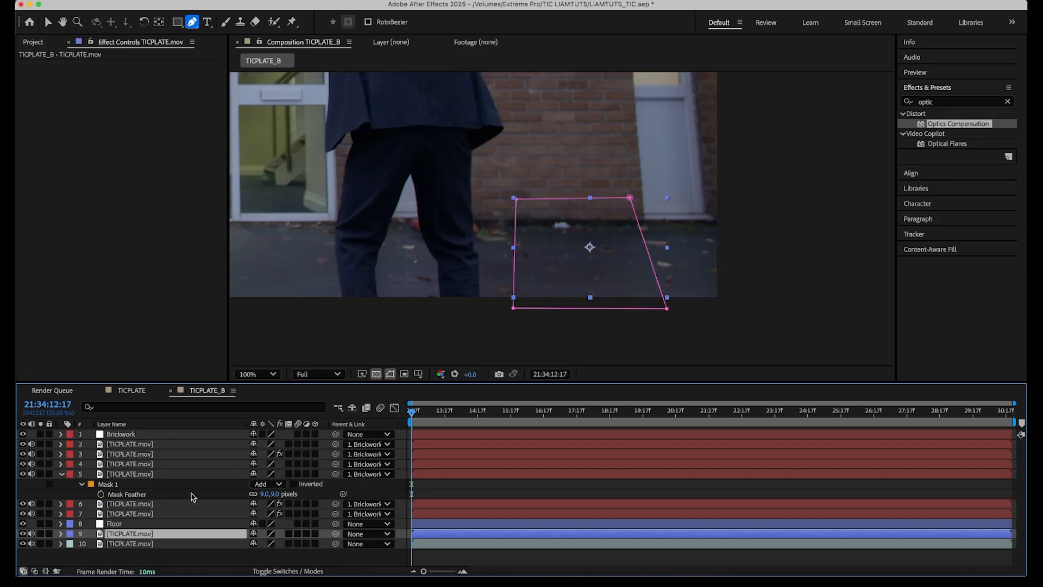
Parent the floor patch layer to the Floor null and nudge the patch left toward the car.
drag(335, 533, 121, 527)
key(v)
drag(579, 269, 628, 271)
click(390, 374)
key(Left)
key(Left)
key(Left)
key(Left)
key(Left)
key(Left)
key(Left)
key(Left)
key(Left)
key(Left)
key(Left)
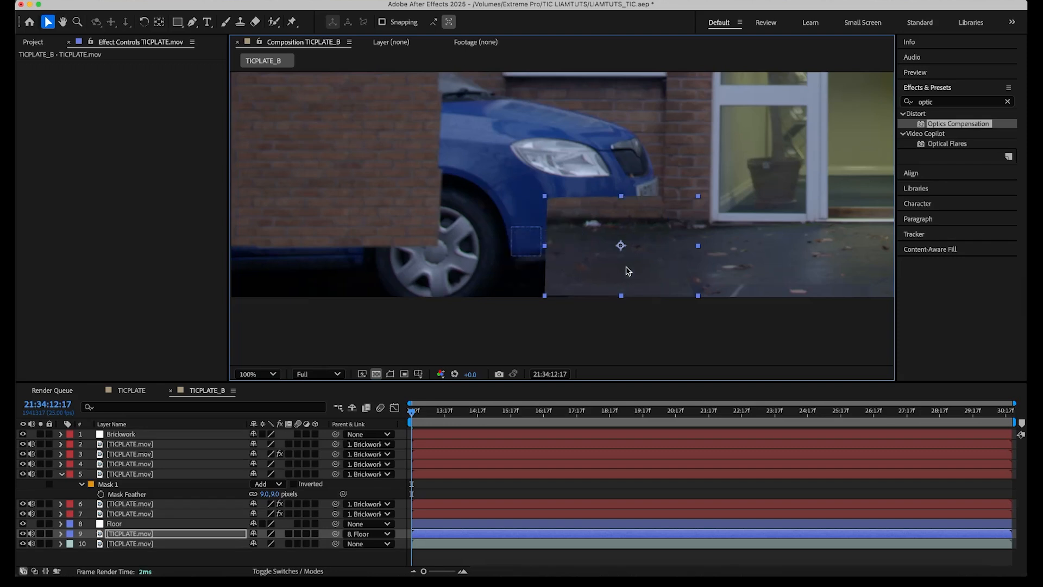
key(Left)
key(Left)
key(Left)
key(Left)
key(Left)
key(Left)
key(Left)
key(Left)
key(Left)
key(Left)
key(Left)
key(Left)
key(Left)
key(Left)
key(Left)
key(Left)
key(Left)
key(Left)
key(Left)
key(Left)
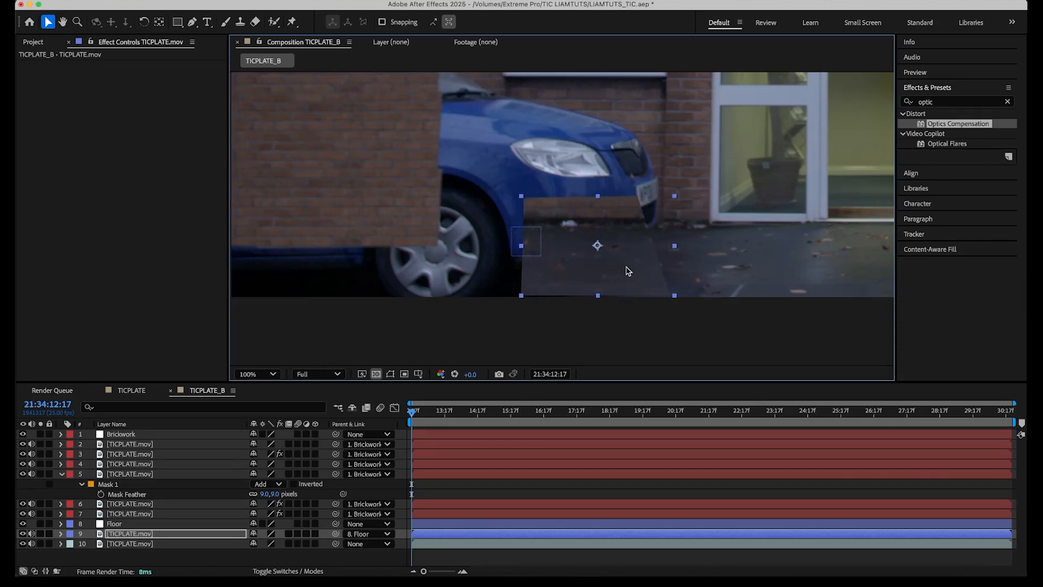
key(Left)
key(Left)
key(Left)
key(Left)
key(Left)
key(Left)
key(Left)
key(Left)
key(Left)
key(Left)
key(Left)
key(Left)
key(Left)
key(Left)
key(Left)
key(Left)
key(Left)
key(Left)
key(Left)
key(Left)
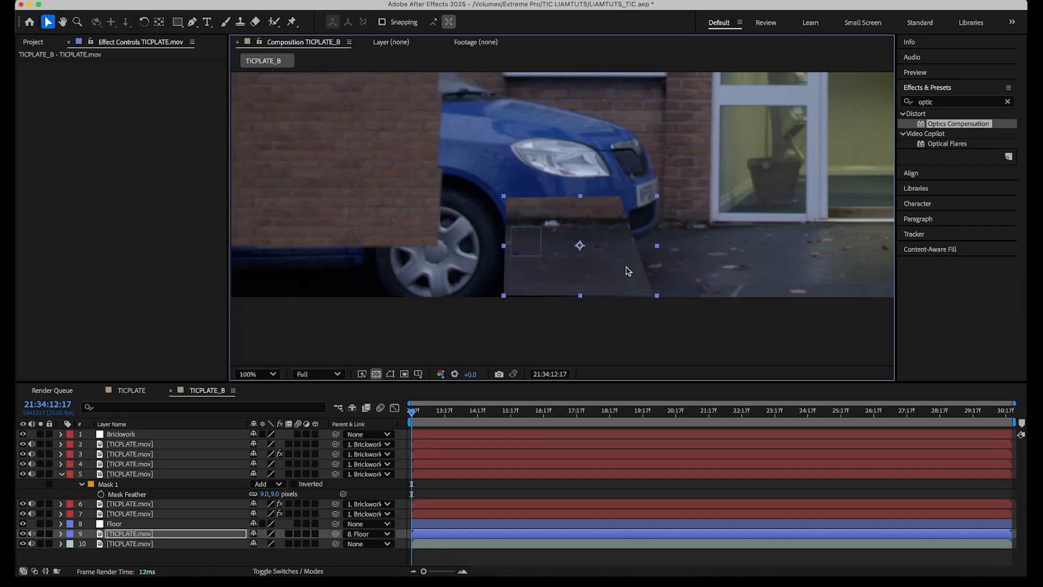
key(Left)
key(Left)
key(Left)
key(Left)
key(Left)
key(Left)
key(Left)
key(Left)
key(Left)
key(Left)
key(Left)
key(Left)
key(Left)
key(Left)
key(Left)
key(Left)
key(Left)
key(Left)
key(Left)
key(Left)
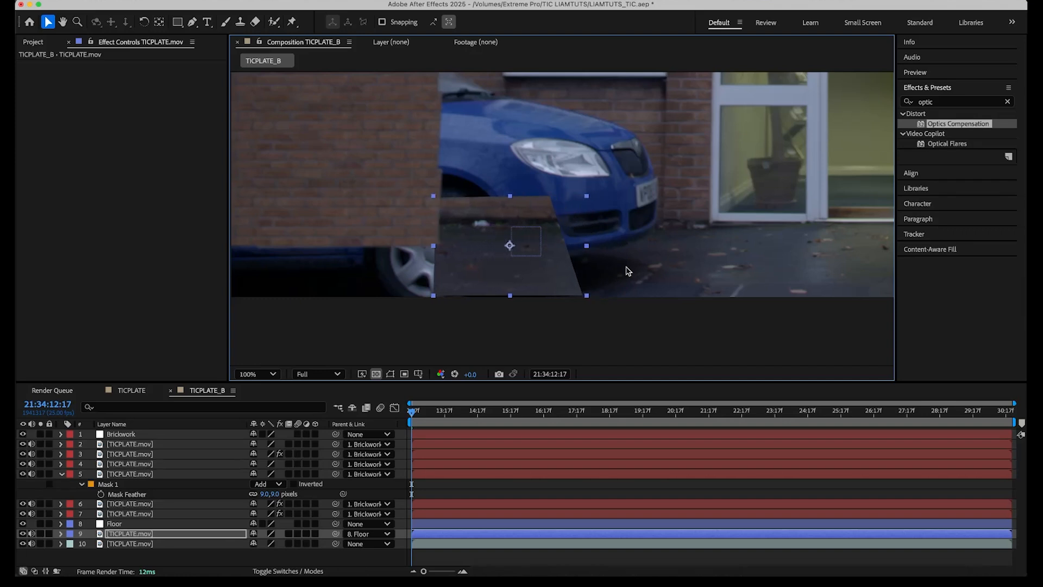
Move the Floor null and the floor patch layer to the top of the layer stack.
drag(157, 532, 161, 435)
drag(115, 534, 125, 435)
click(126, 444)
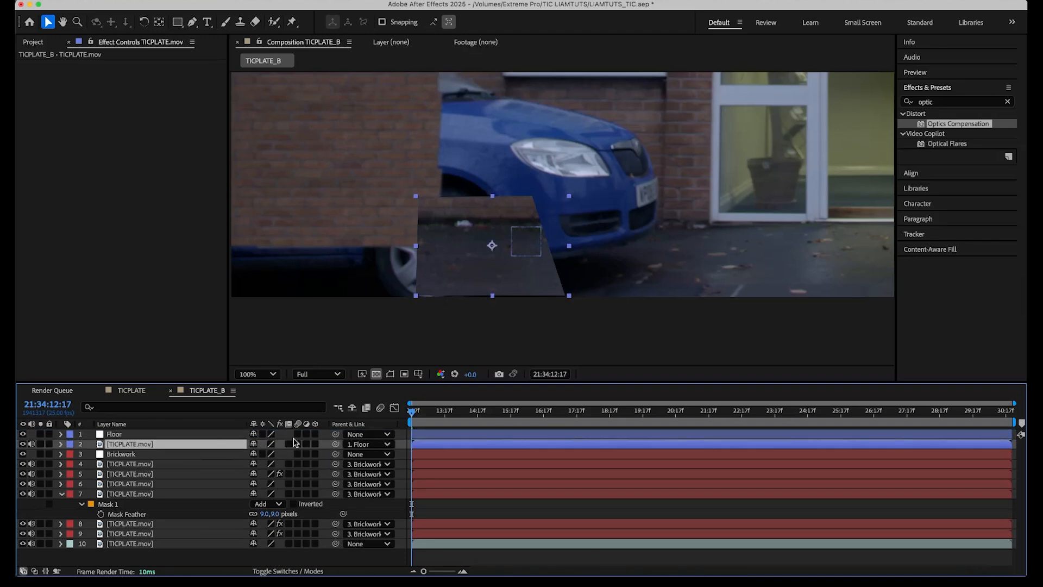
Nudge the floor patch further left to cover the ground beneath the car's front.
key(shift+Left)
key(shift+Left)
key(shift+Left)
key(shift+Left)
key(shift+Left)
key(shift+Left)
key(shift+Left)
key(shift+Left)
key(shift+Left)
key(shift+Left)
key(shift+Left)
key(shift+Left)
key(shift+Left)
key(shift+Left)
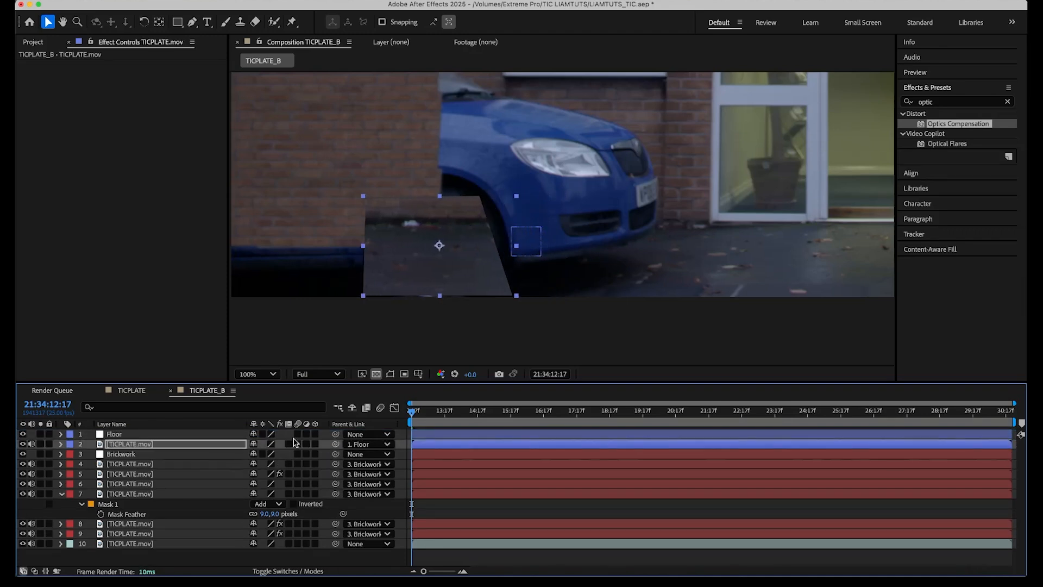
key(shift+Left)
key(shift+Left)
key(shift+Left)
key(shift+Left)
key(shift+Left)
key(shift+Right)
key(shift+Right)
key(Left)
key(Left)
key(Left)
key(shift+Right)
key(Left)
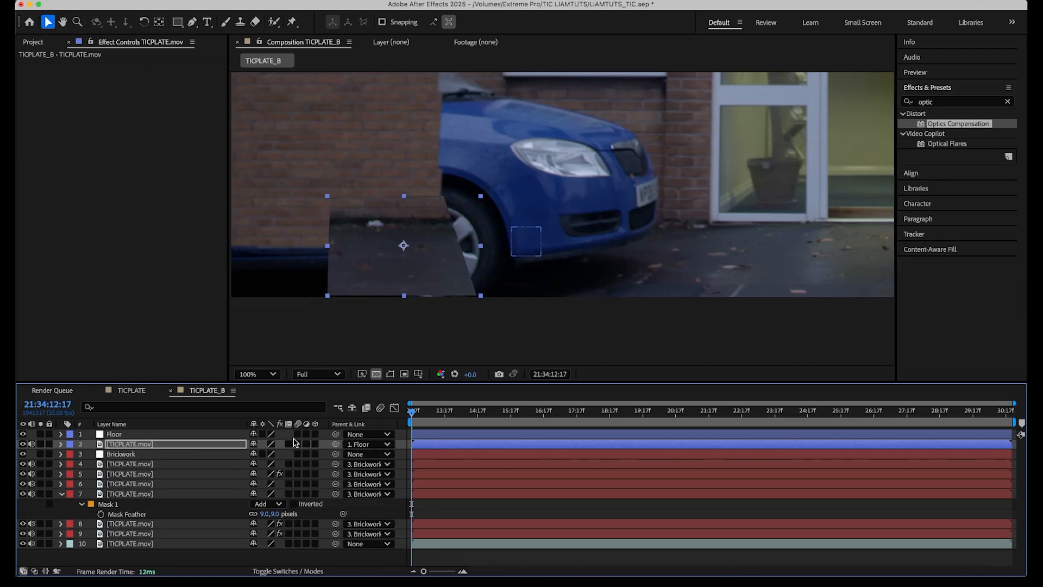
key(shift+Left)
key(shift+Left)
key(shift+Left)
key(shift+Left)
key(shift+Left)
key(shift+Left)
key(shift+Left)
key(shift+Left)
key(shift+Left)
key(shift+Left)
key(shift+Left)
key(shift+Left)
key(shift+Left)
key(shift+Left)
key(shift+Left)
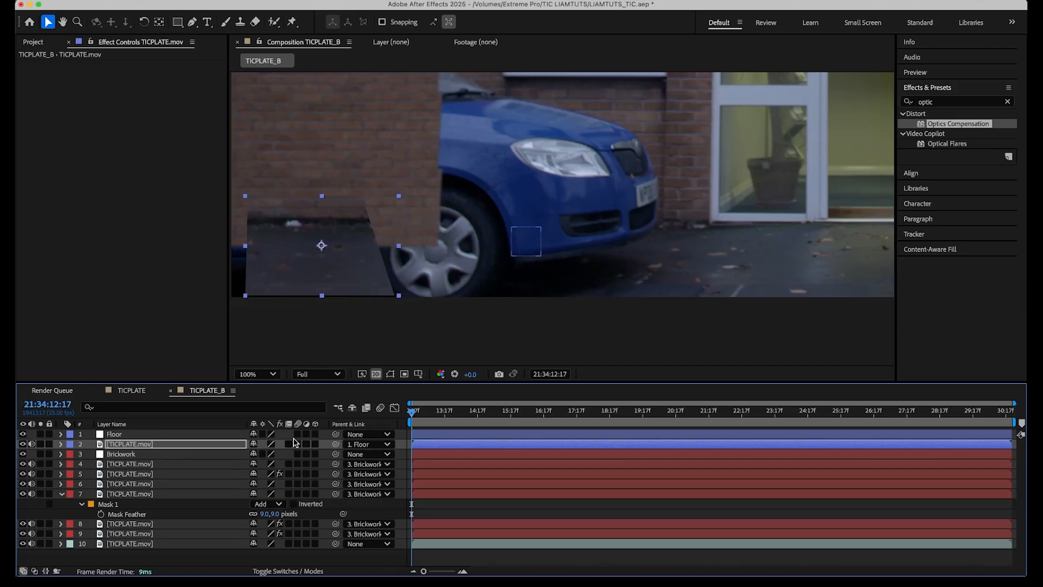
key(shift+Left)
key(shift+Left)
key(shift+Left)
key(shift+Left)
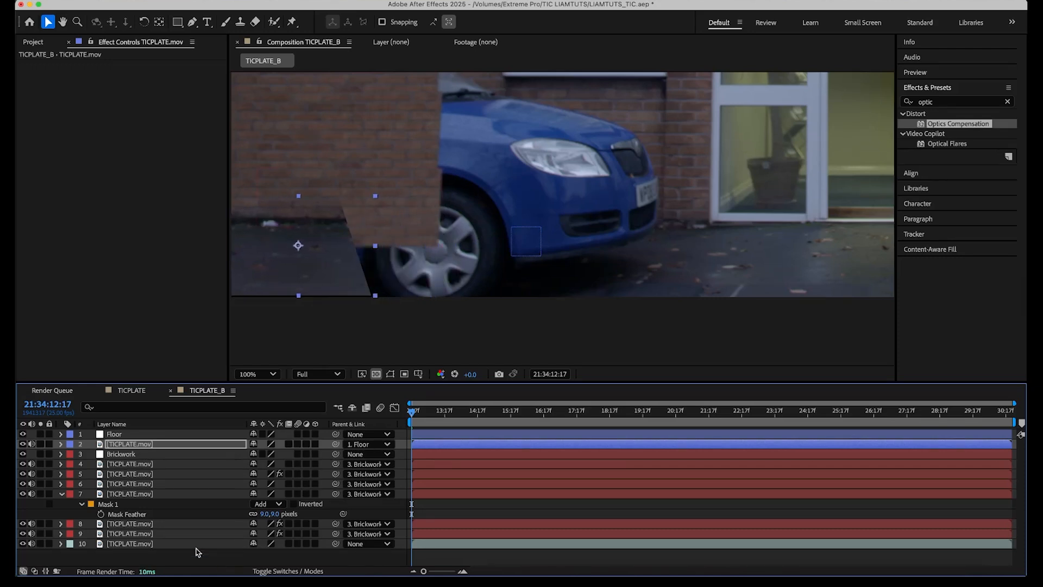
Set the floor patch's mask feather to 14 pixels.
click(135, 447)
key(f)
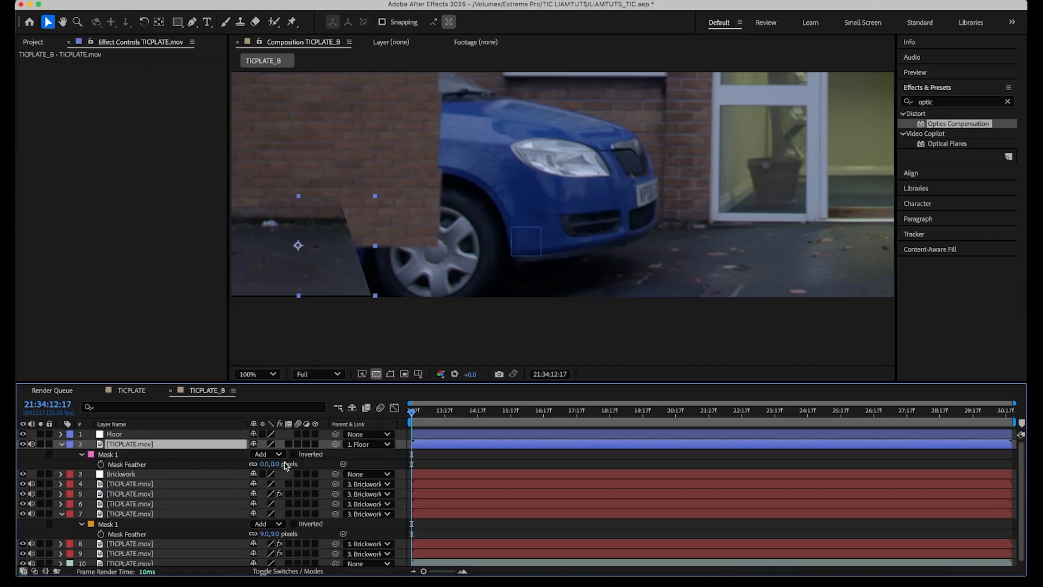
click(260, 464)
drag(261, 464, 263, 464)
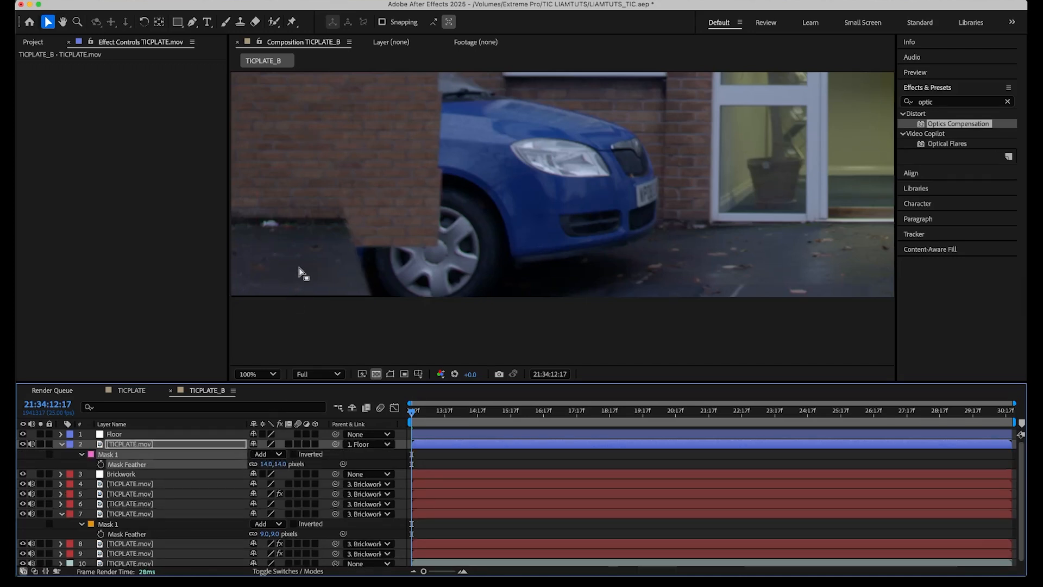
Duplicate the floor patch and nudge the copy right, closer to the car wheel.
click(142, 444)
key(super+d)
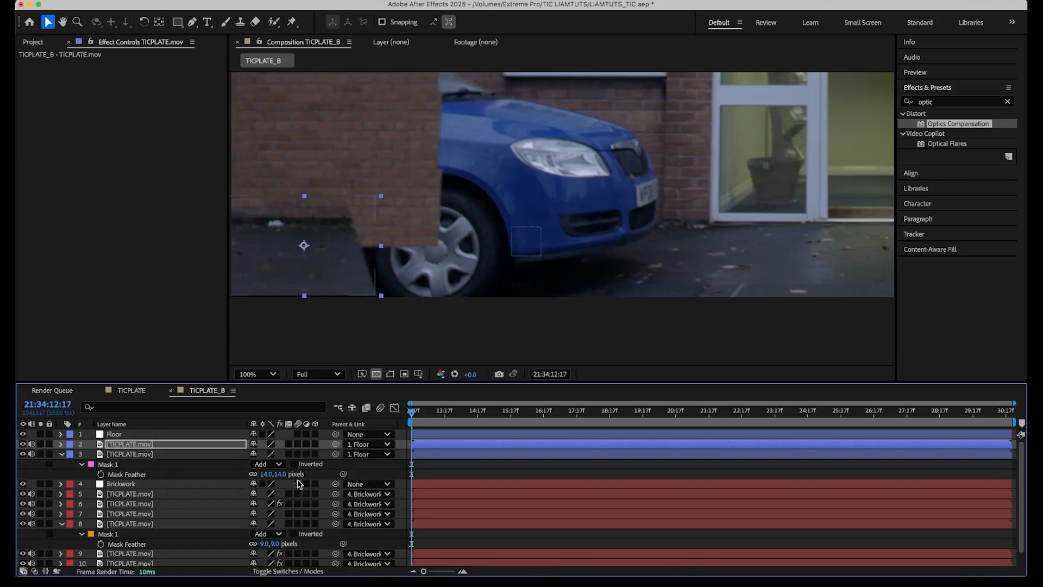
key(shift+Right)
key(shift+Right)
key(shift+Right)
key(shift+Right)
key(shift+Right)
key(shift+Right)
key(shift+Right)
key(shift+Right)
key(shift+Right)
key(shift+Right)
key(shift+Right)
key(shift+Right)
key(shift+Right)
key(shift+Right)
key(shift+Right)
key(shift+Right)
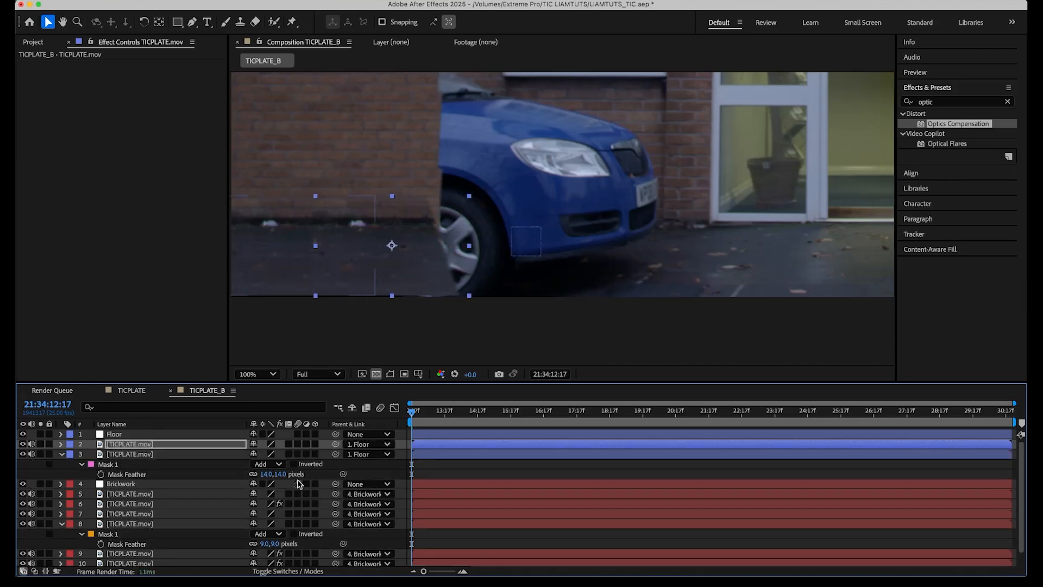
key(shift+Right)
key(shift+Right)
key(shift+Right)
key(shift+Right)
key(shift+Right)
key(shift+Right)
key(shift+Right)
key(shift+Left)
key(shift+Left)
key(shift+Left)
key(shift+Left)
key(shift+Left)
key(Down)
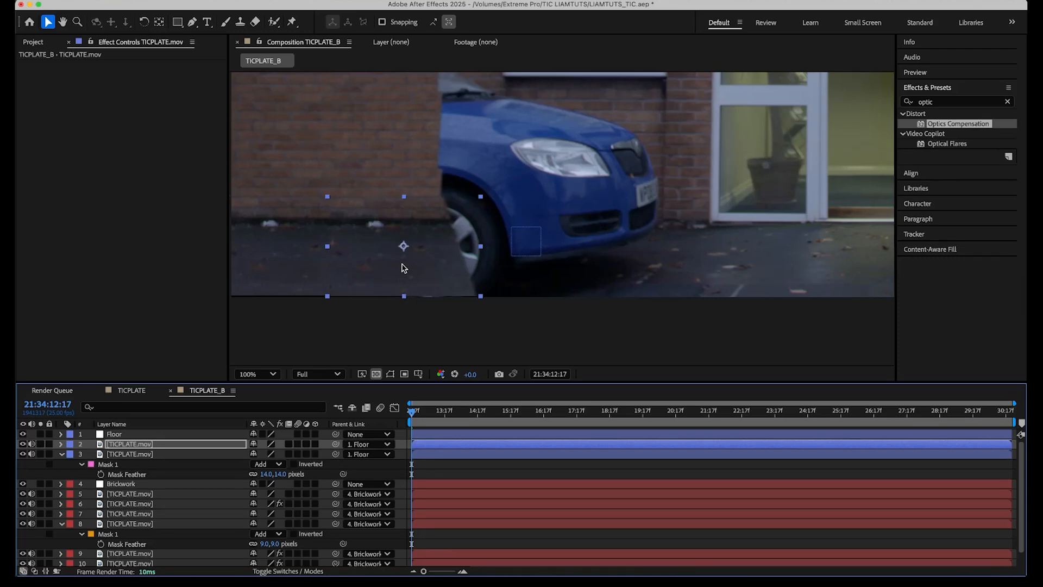
Duplicate the floor patch again and drag the new copy over the ground beside the wheel.
click(134, 445)
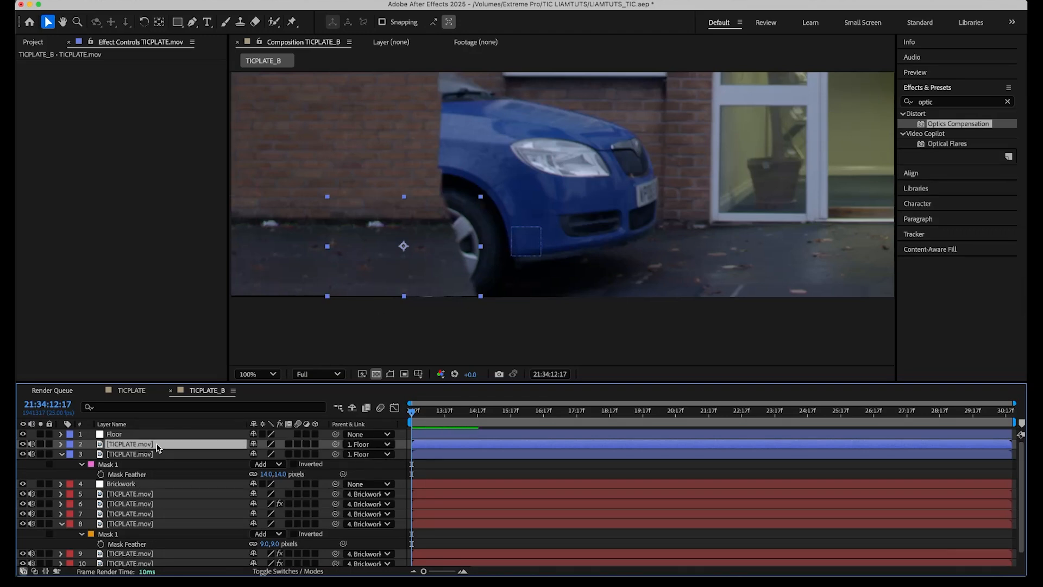
key(super+d)
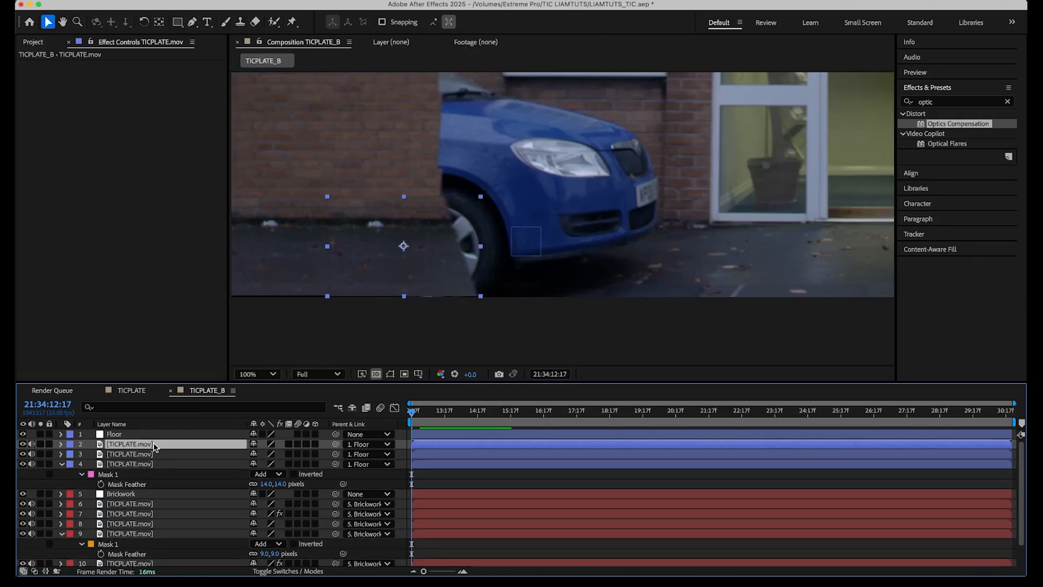
click(390, 374)
drag(330, 247, 405, 246)
click(180, 447)
click(435, 275)
drag(434, 275, 374, 265)
click(390, 373)
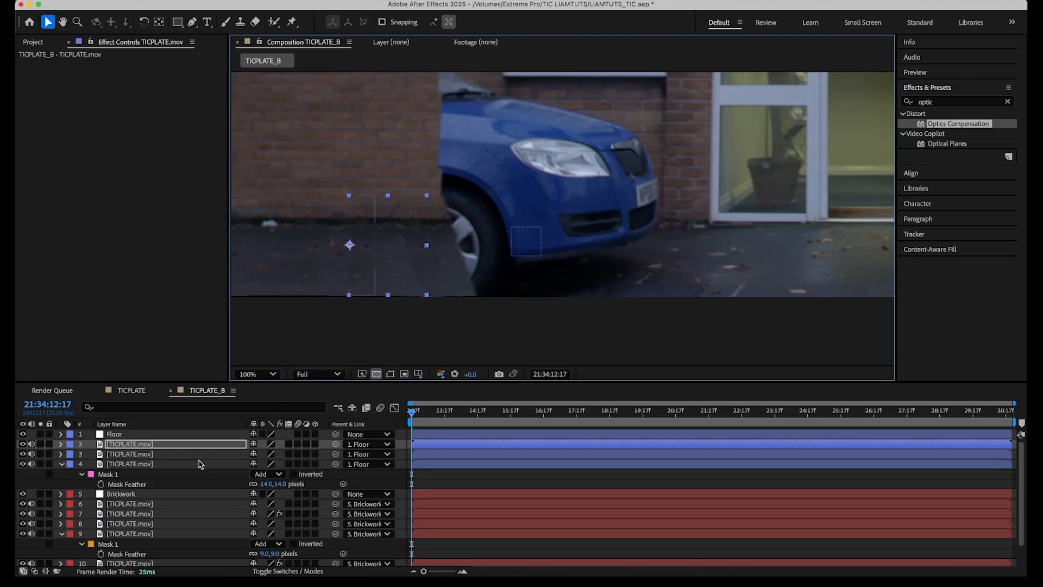
Raise the top floor patch's mask feather to 52 pixels.
key(f)
drag(282, 463, 289, 464)
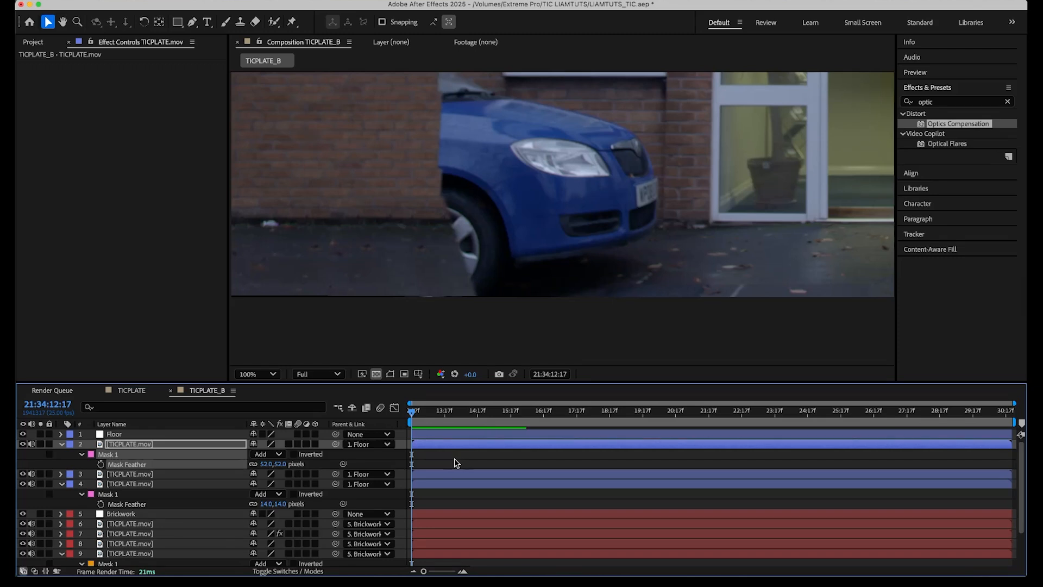
click(435, 435)
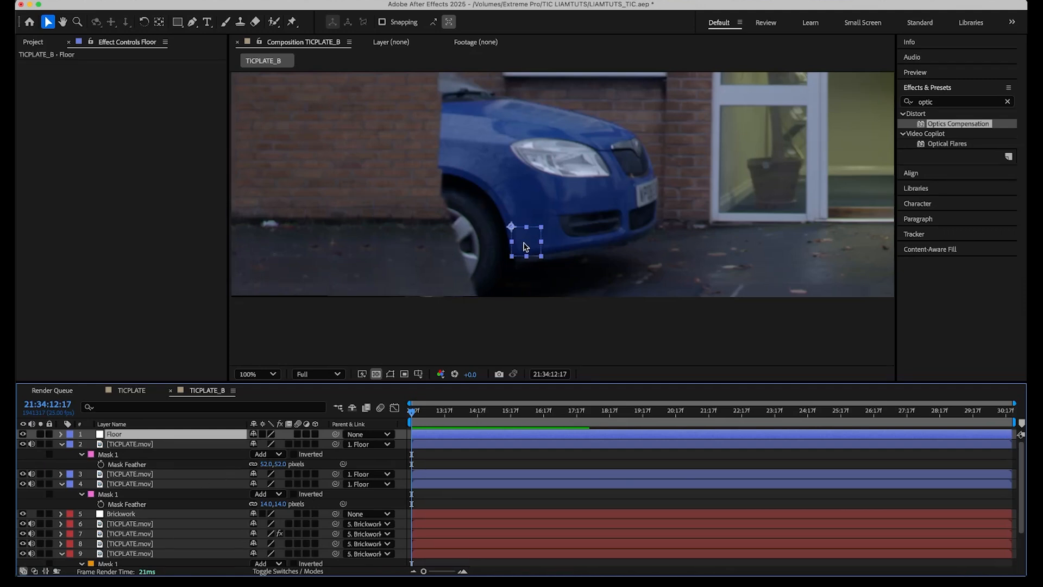
mouse_move(512, 230)
mouse_down()
mouse_move(578, 228)
mouse_move(517, 205)
mouse_move(465, 266)
mouse_move(514, 239)
mouse_up()
key(super+z)
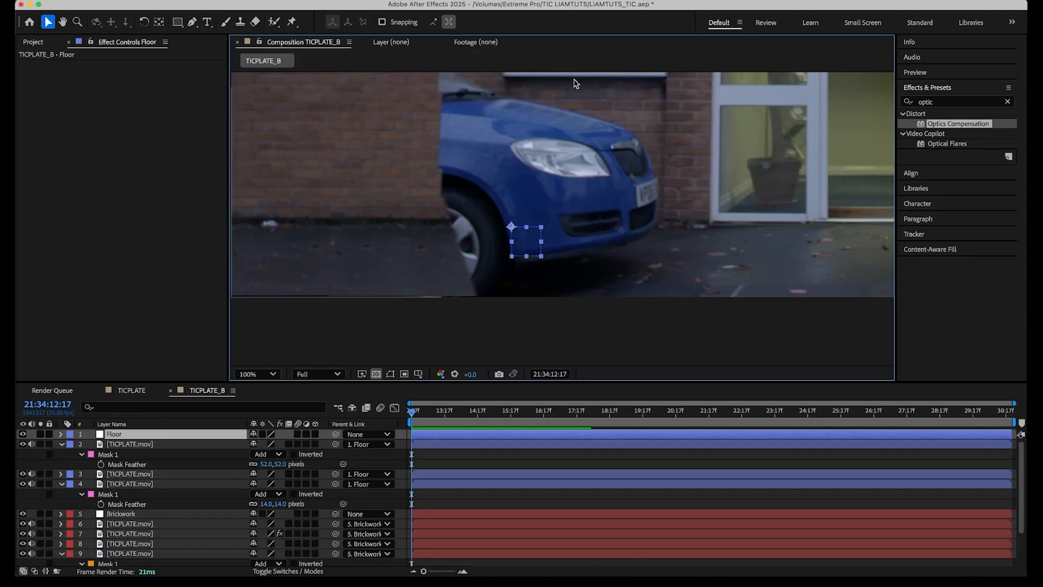
Open the TICPLATE composition and scrub through its timeline to review the clean plate.
scroll(553, 158, down, 2)
drag(597, 170, 530, 247)
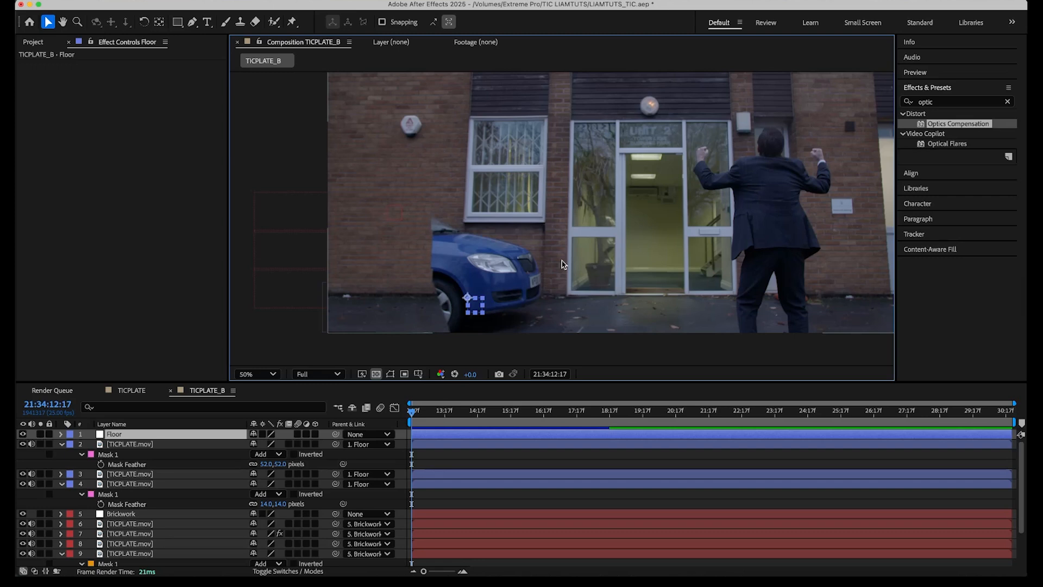
click(133, 390)
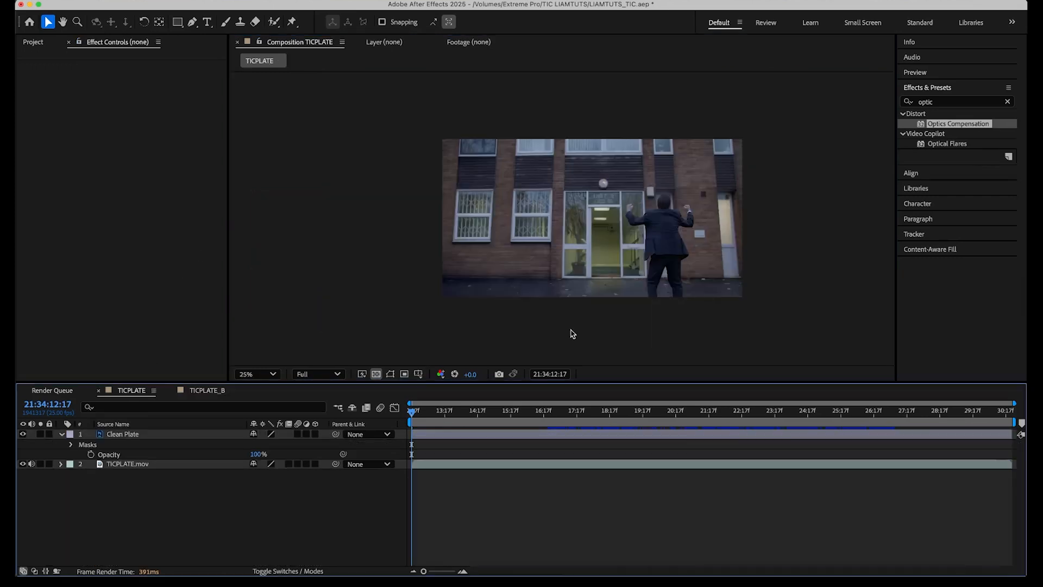
drag(482, 418, 521, 425)
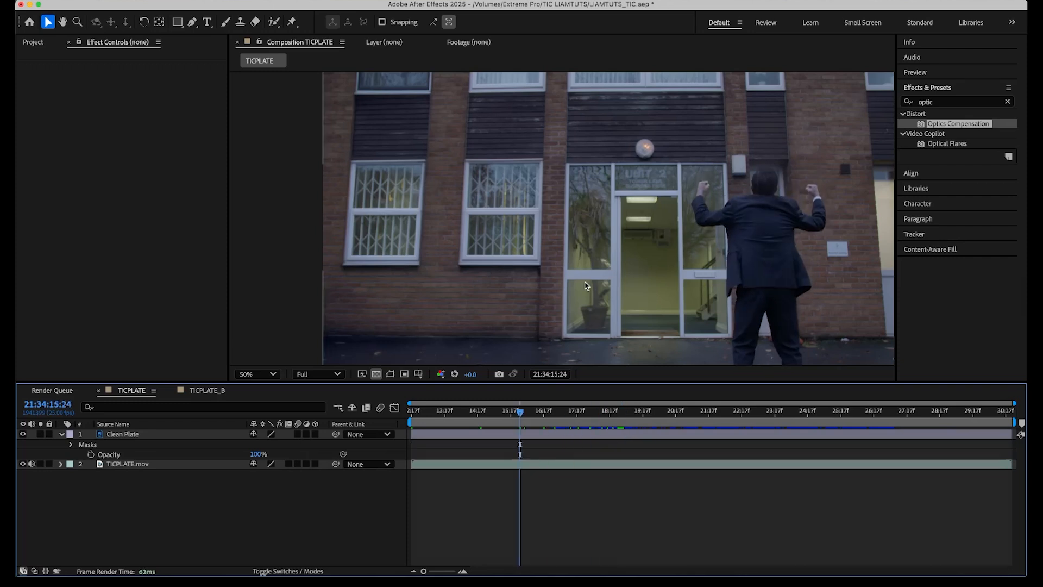
key(comma)
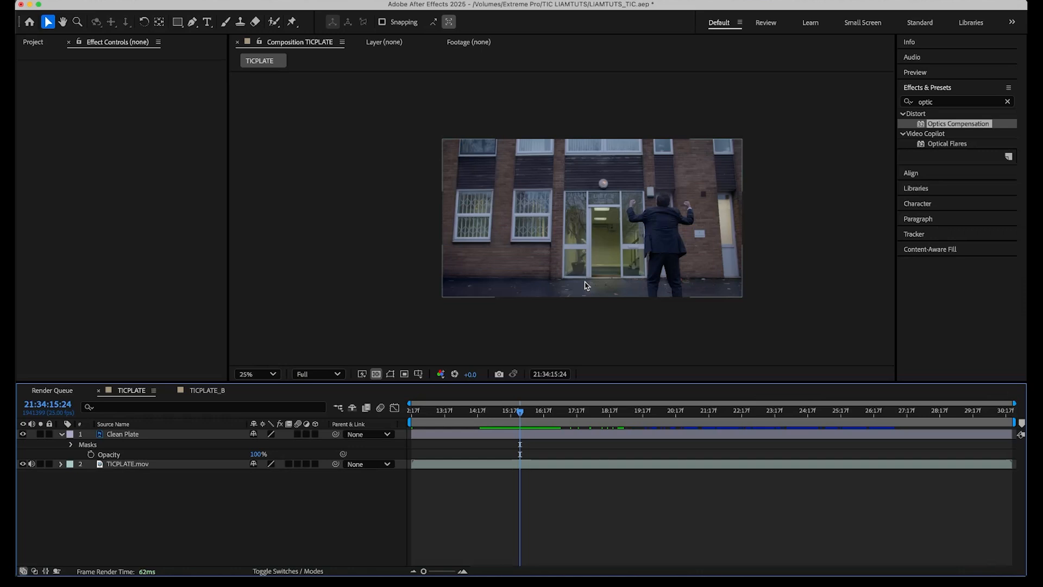
mouse_move(526, 412)
mouse_down()
mouse_move(540, 413)
mouse_move(514, 416)
mouse_up()
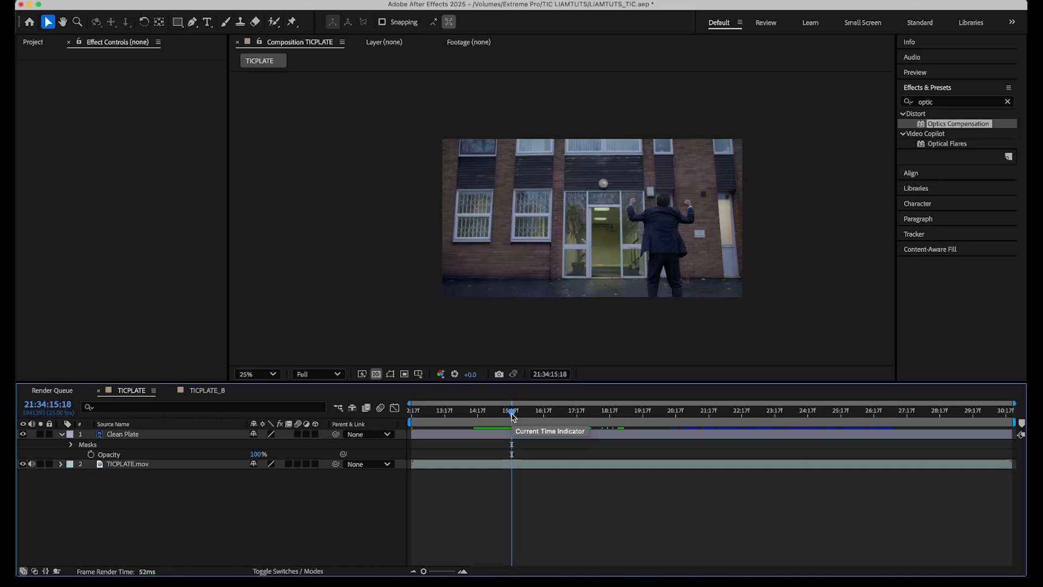